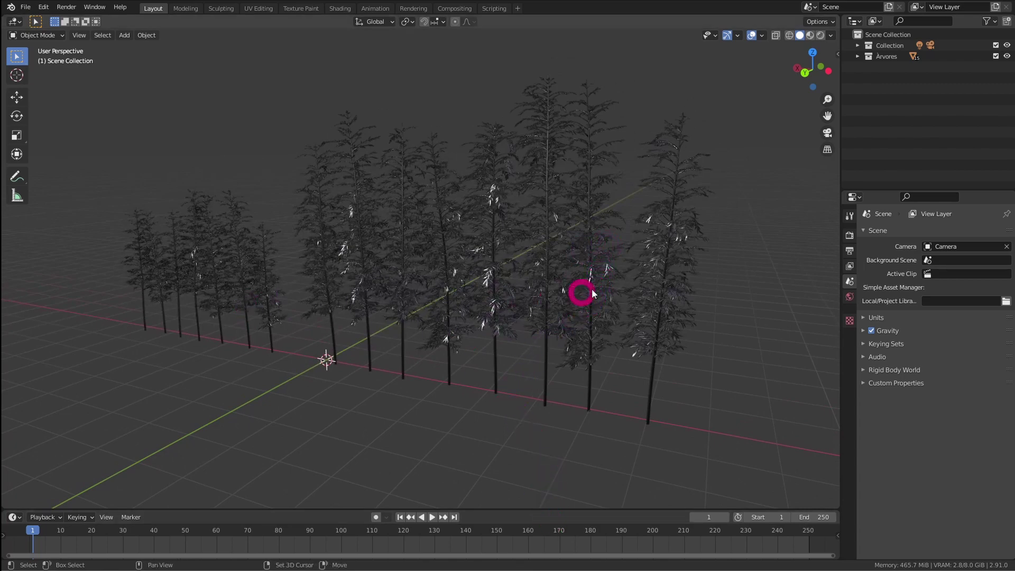
- Switch the timeline area to the Animation Nodes editor and enlarge it to roughly a third of the window height
middle_drag(592, 291, 636, 286)
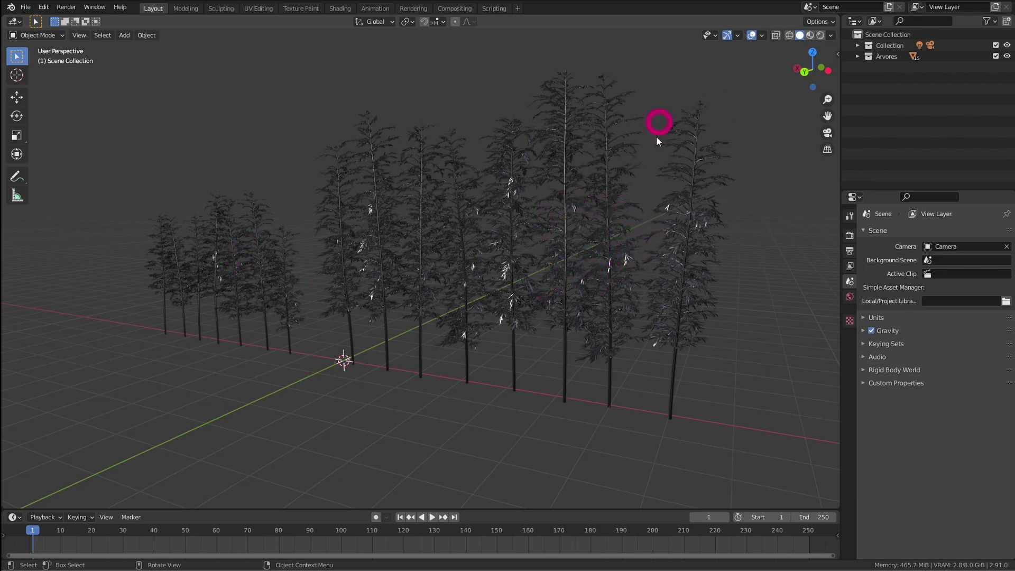
middle_drag(567, 246, 502, 380)
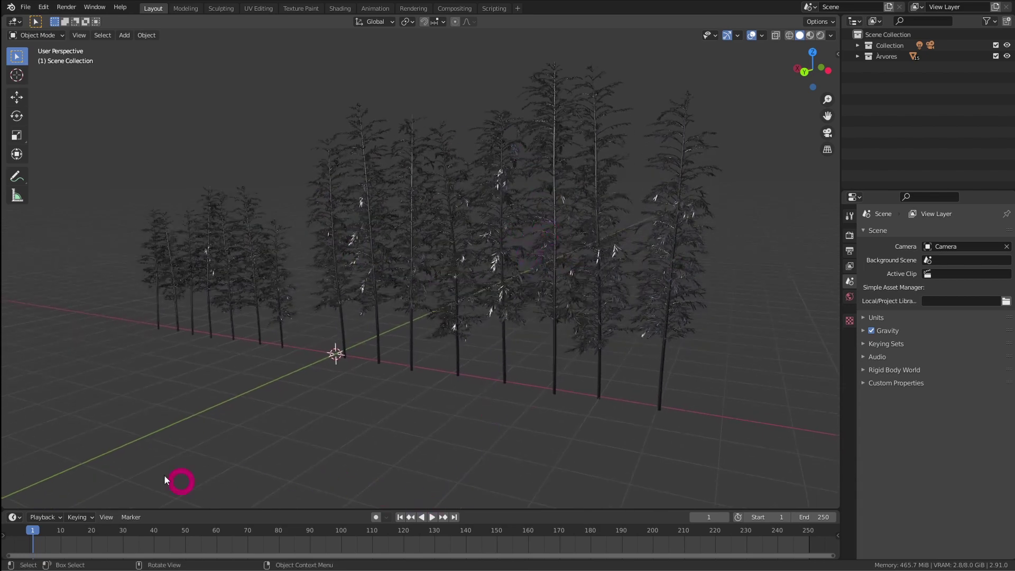
click(14, 518)
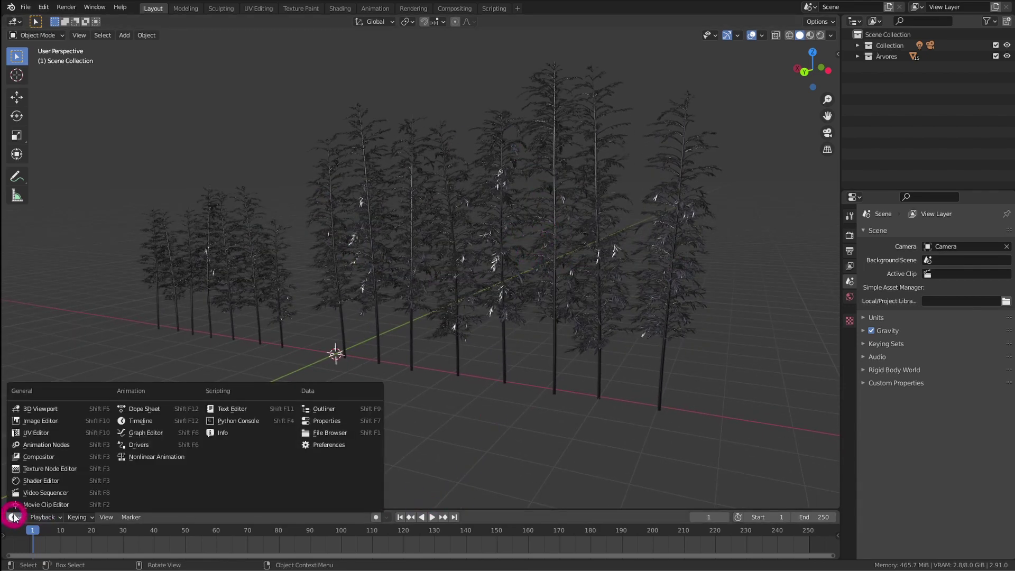
click(55, 450)
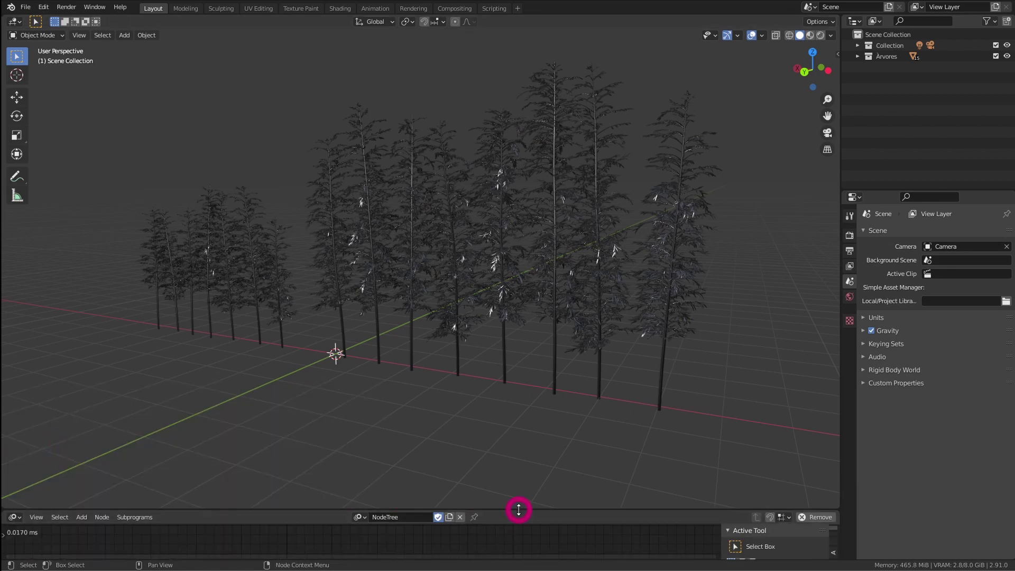
drag(517, 511, 548, 347)
shift+middle_drag(506, 286, 518, 259)
- Add an Object Instancer node and position it near the centre of the node editor
key(shift+a)
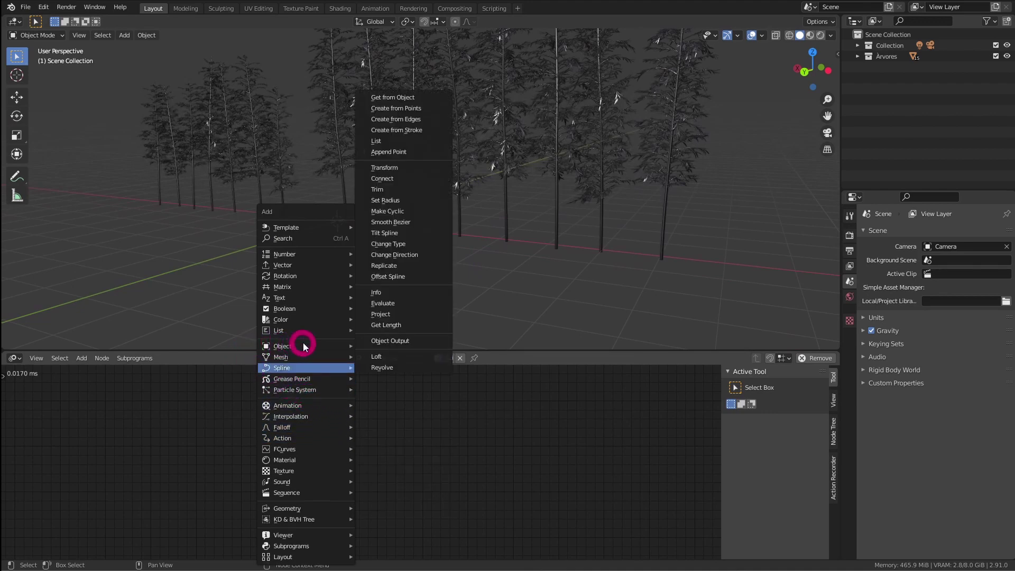
mouse_move(290, 350)
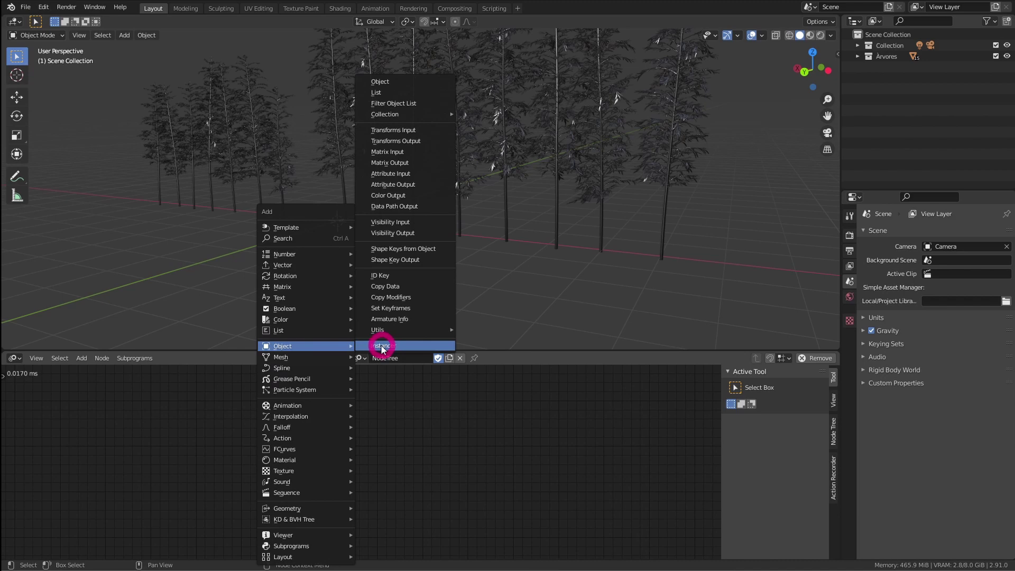
click(383, 347)
click(361, 405)
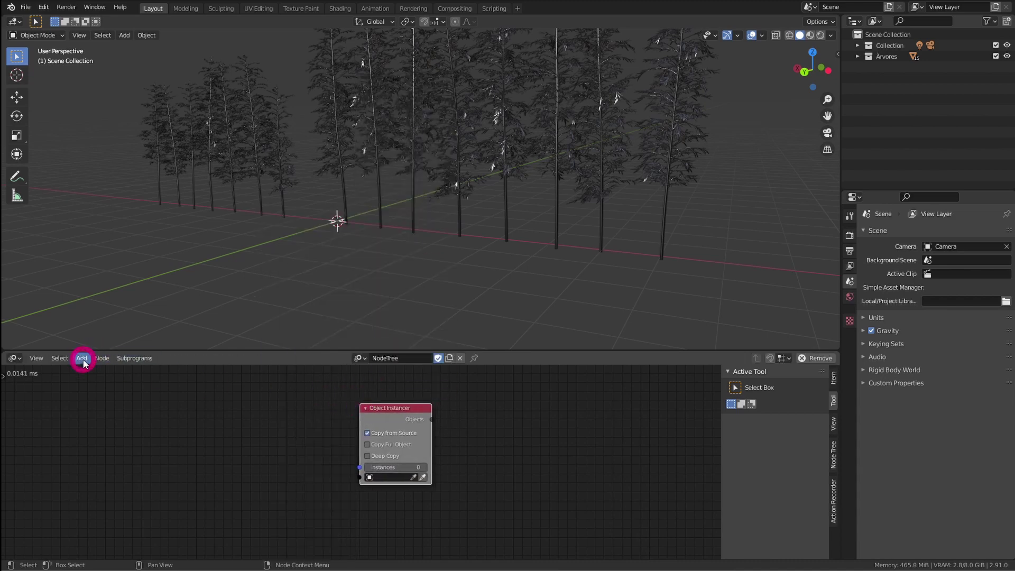
click(82, 359)
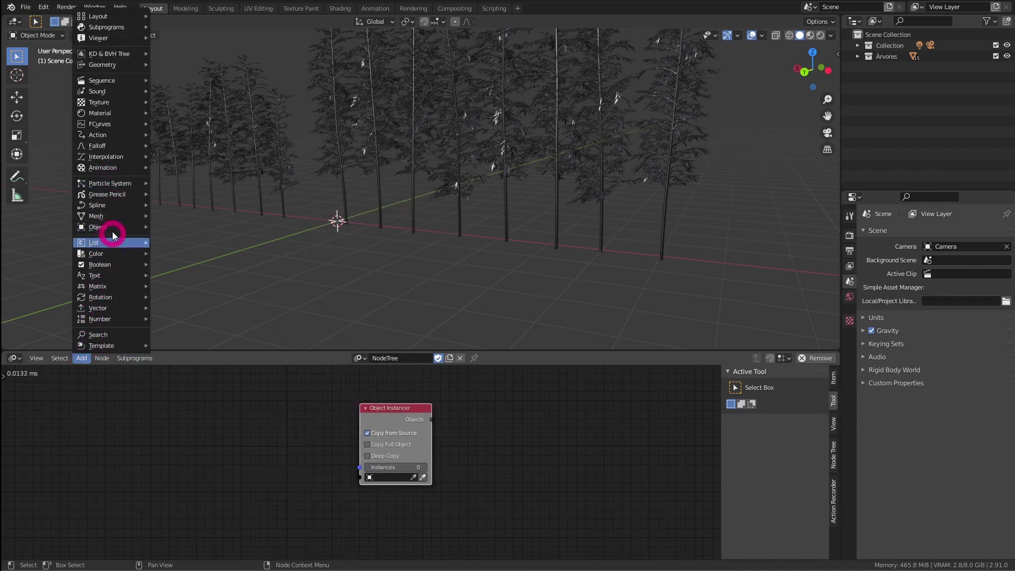
ctrl+middle_drag(442, 481, 439, 392)
drag(412, 400, 408, 412)
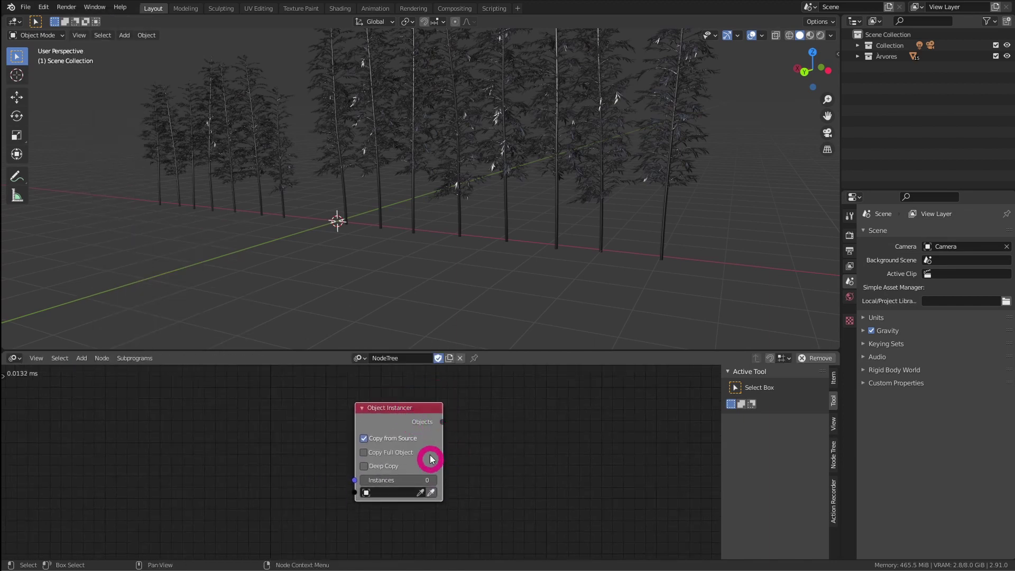
middle_drag(523, 220, 522, 243)
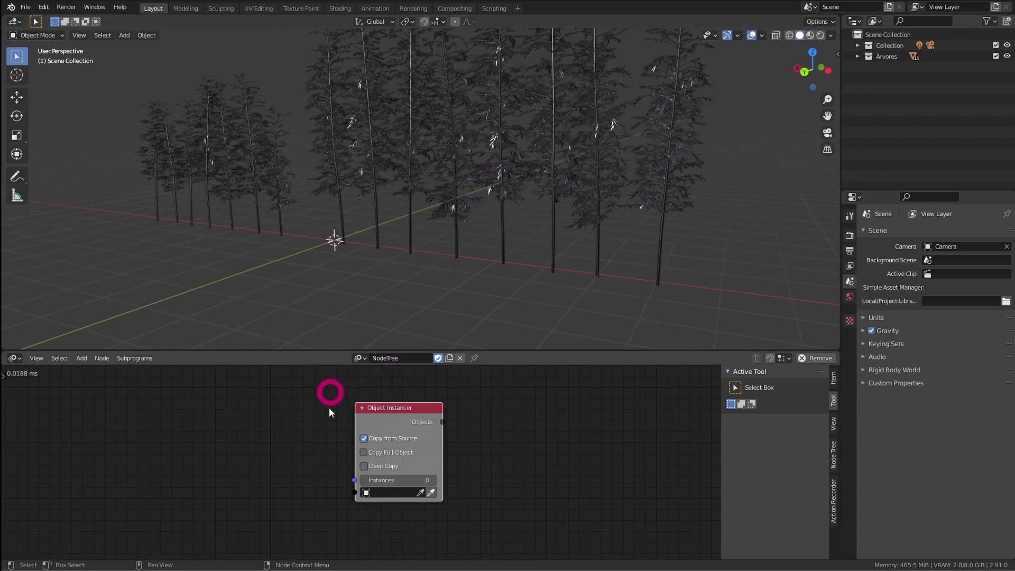
drag(402, 420, 391, 425)
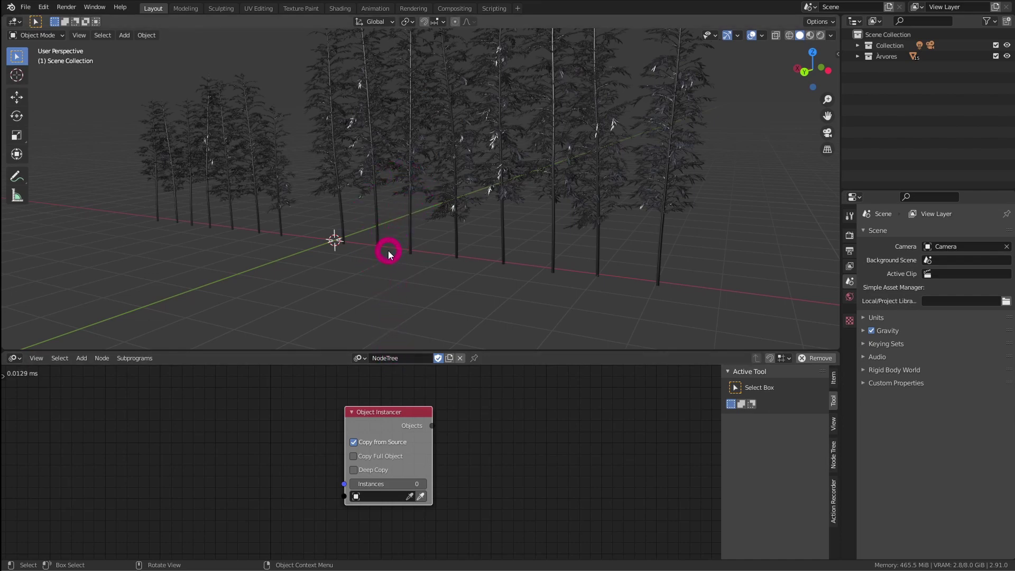
- Add a cube mesh at the world origin in the 3D scene
key(shift+a)
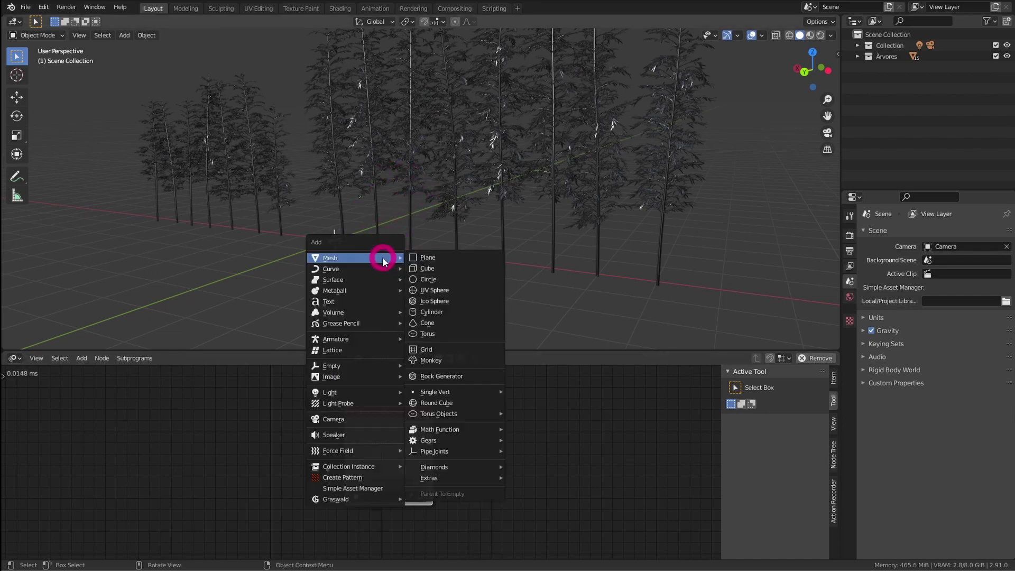
click(429, 269)
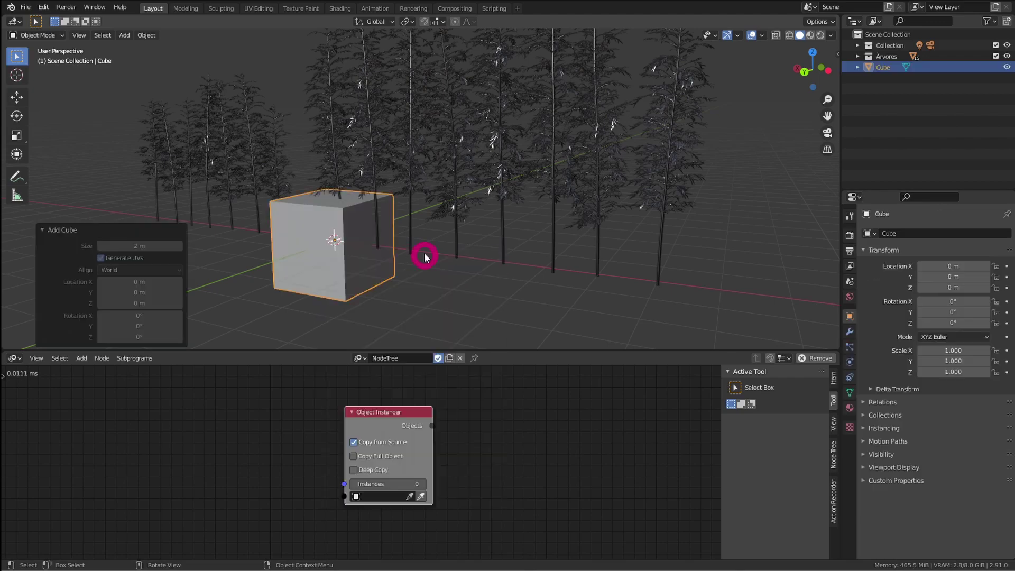
middle_drag(464, 246, 544, 224)
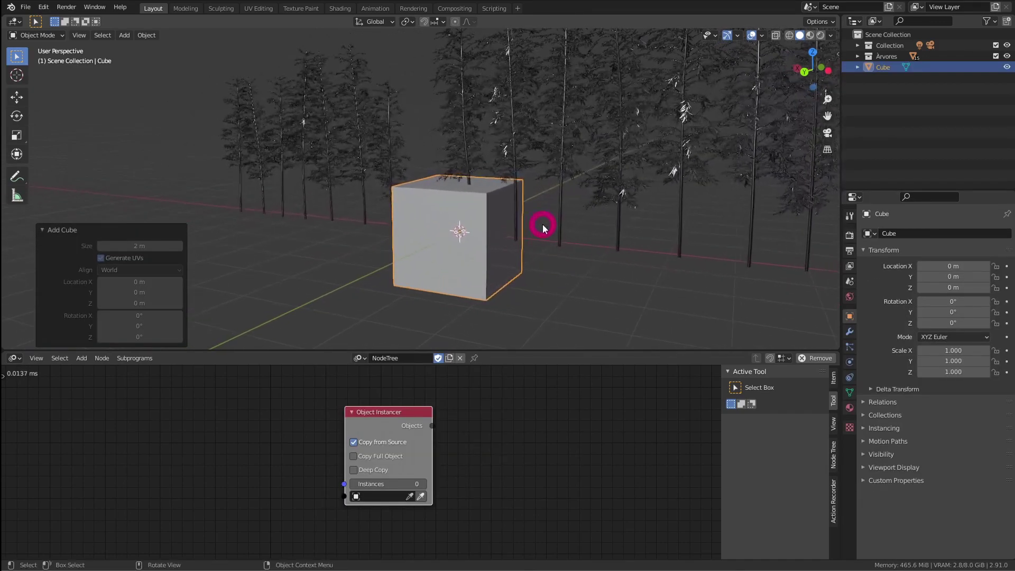
- Assign the selected cube as the source object of the Object Instancer node
click(395, 496)
click(300, 451)
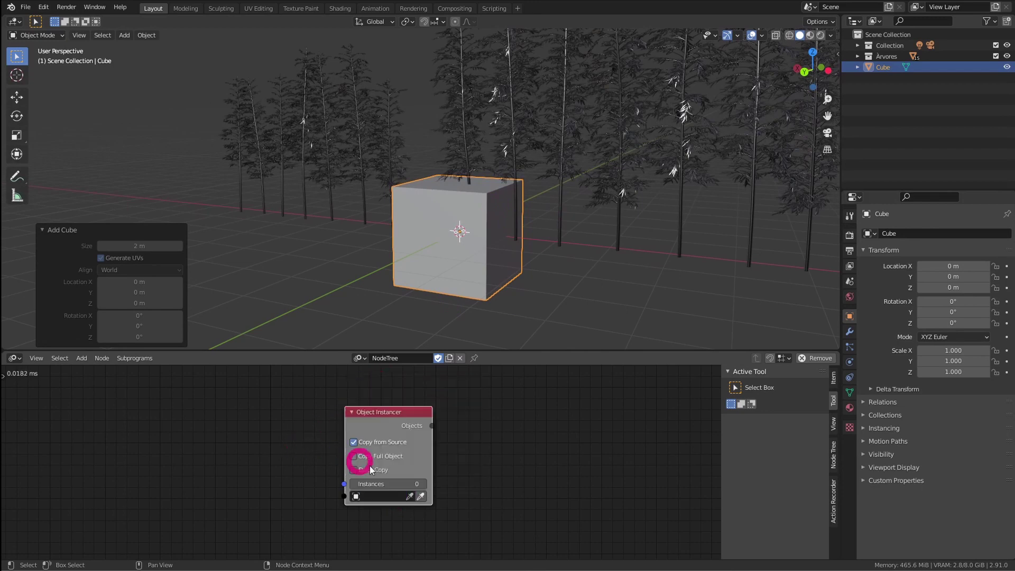
click(421, 496)
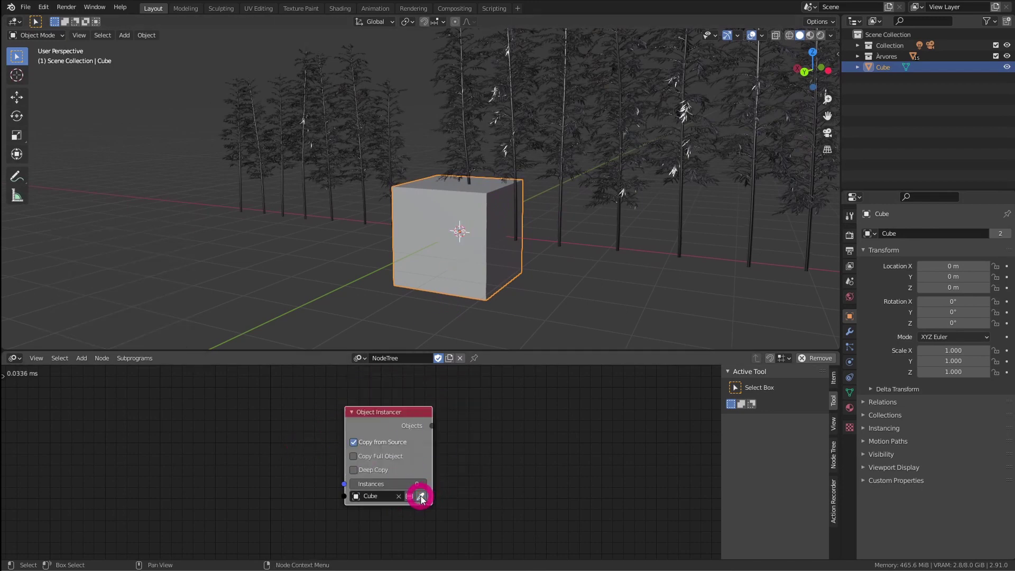
drag(410, 407, 403, 417)
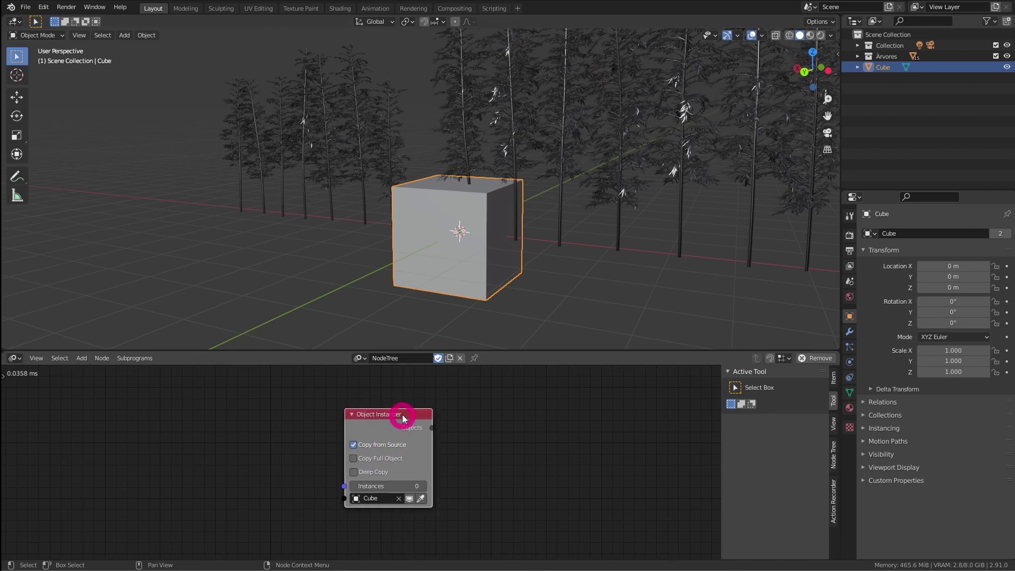
- Set the Object Instancer's instances to 7 and collapse the Animation Nodes Object Container collection in the outliner
shift+middle_drag(532, 252, 473, 249)
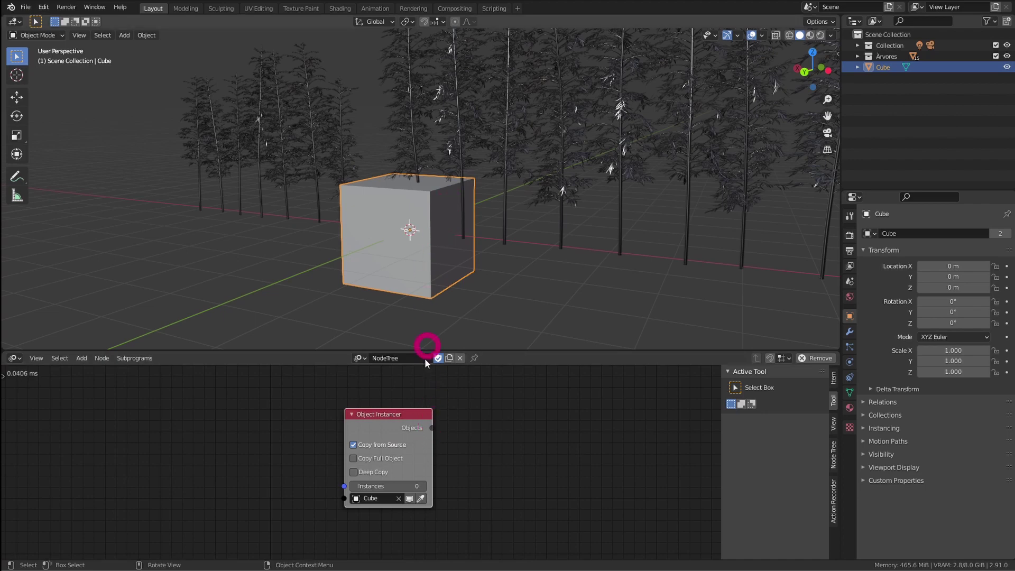
click(422, 487)
click(423, 486)
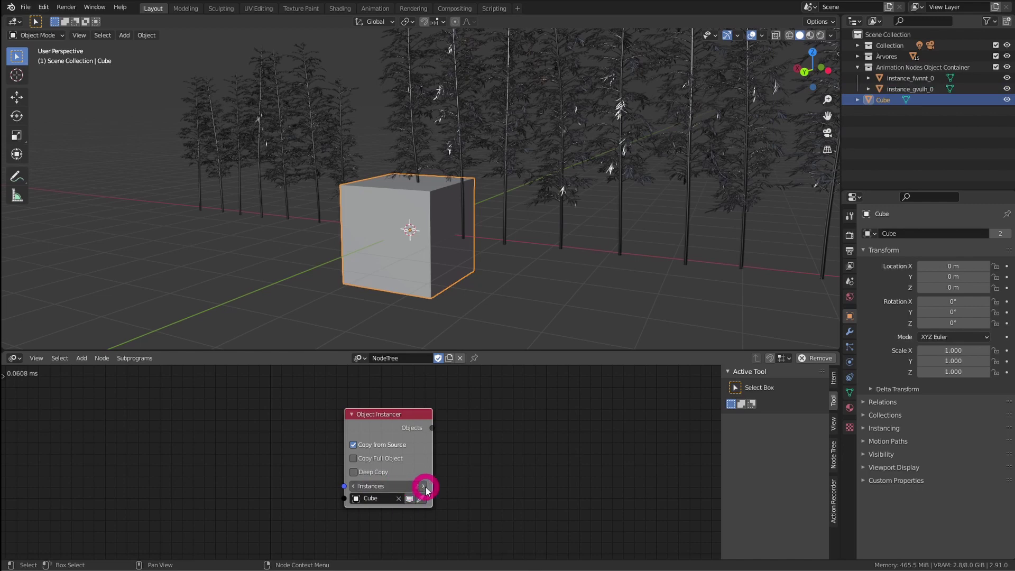
click(425, 487)
click(425, 487)
click(424, 487)
click(423, 487)
click(423, 486)
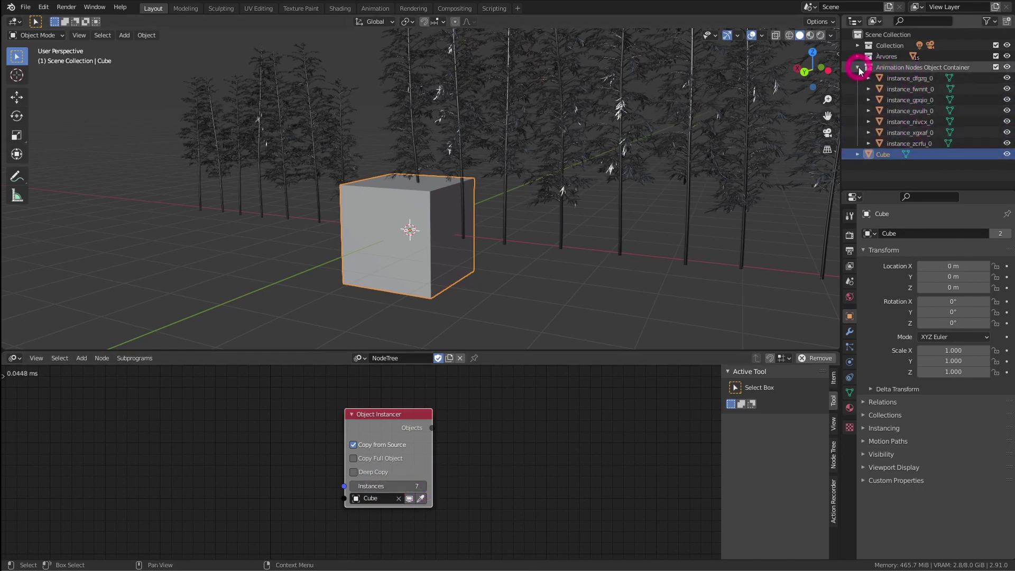
click(858, 68)
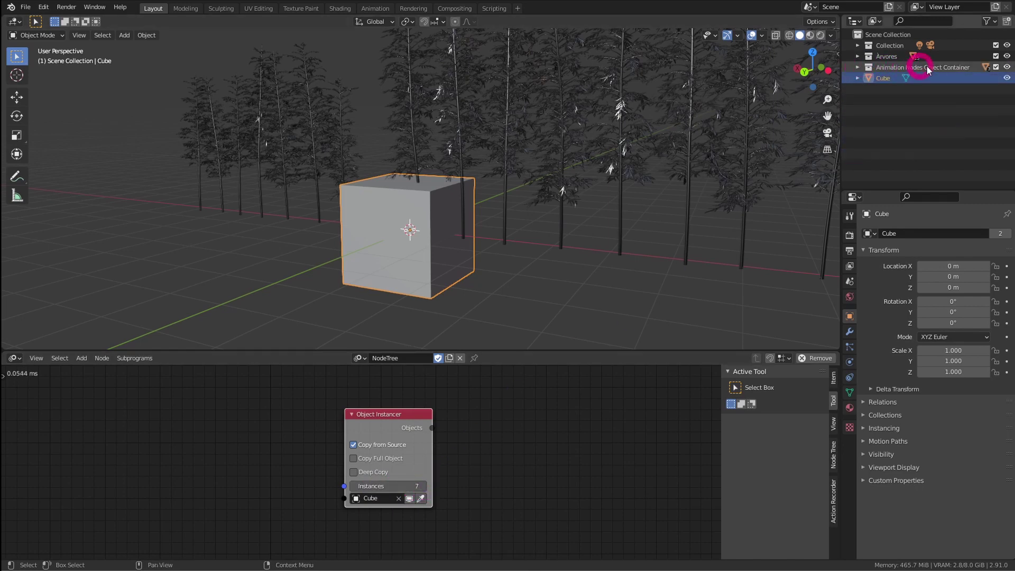
- Raise the number of instances on the Object Instancer node to 11
click(424, 486)
click(424, 485)
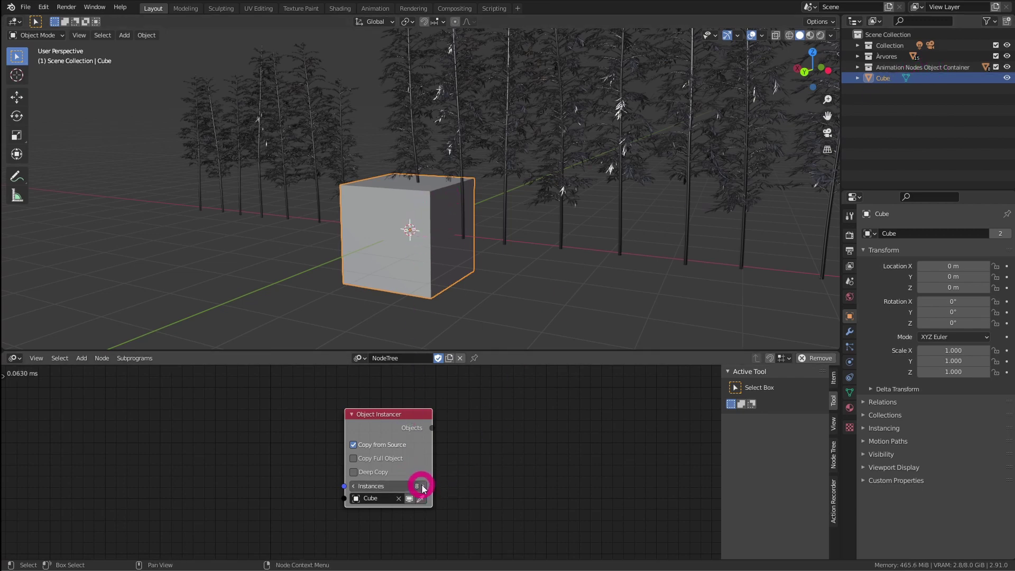
click(424, 485)
click(424, 485)
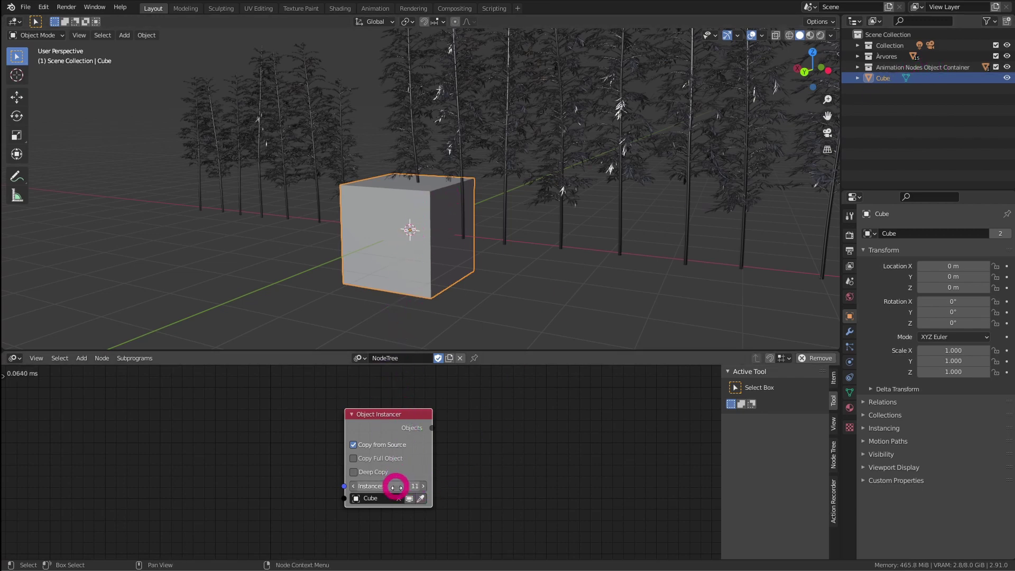
- Add an Object Transforms Output node beside the instancer and enable its X, Y and Z location outputs
middle_drag(487, 423, 432, 428)
key(shift+a)
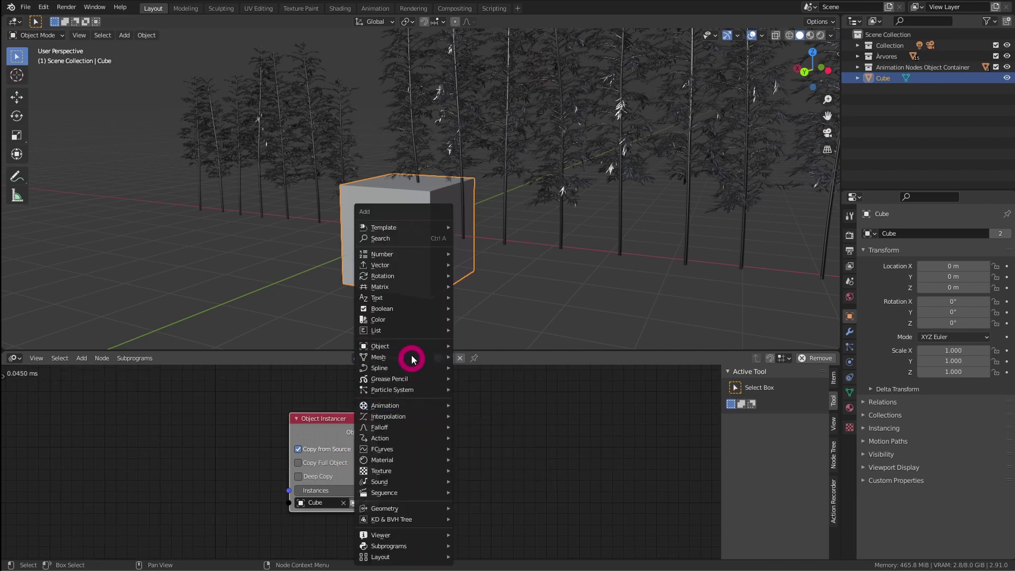
mouse_move(413, 350)
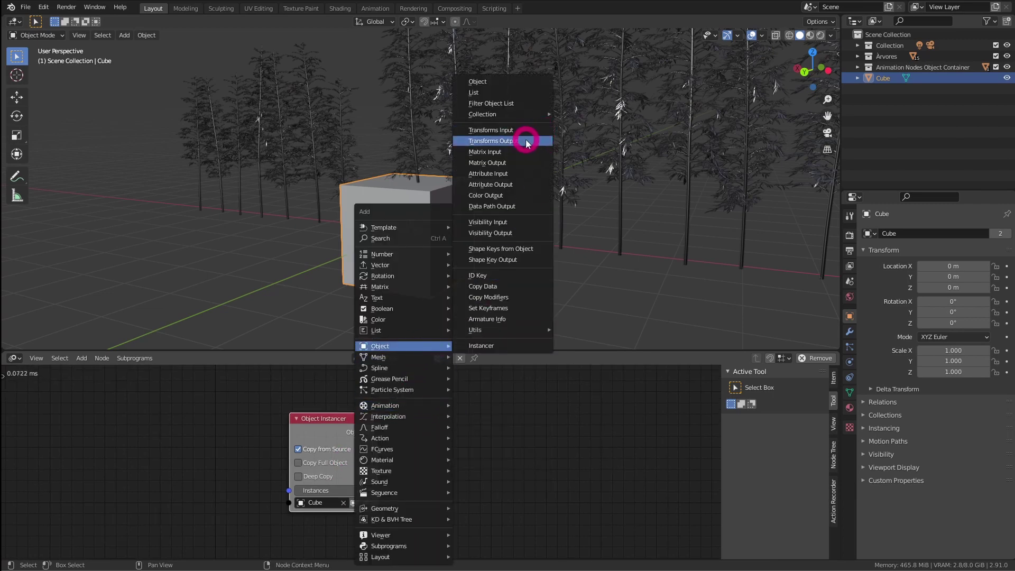
click(521, 145)
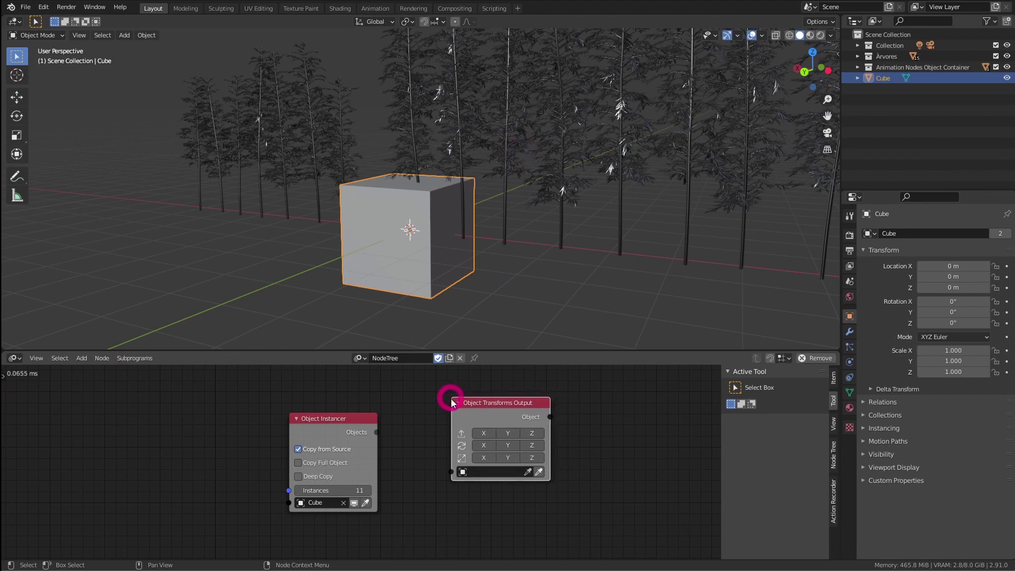
click(449, 399)
click(484, 434)
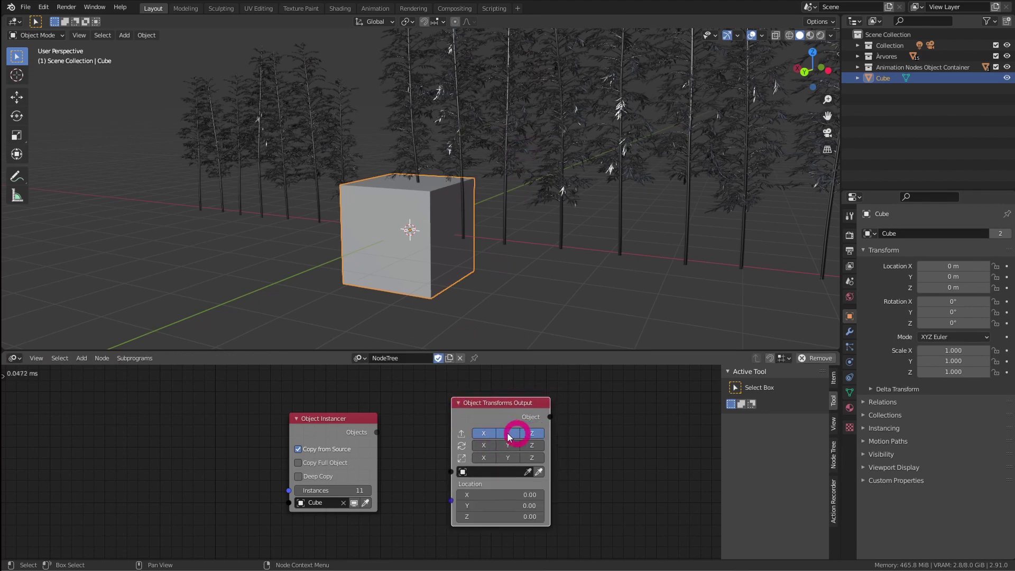
- Connect the instancer's Objects output to the Object Transforms Output node and set its location X to about 4.23
middle_drag(489, 423, 485, 406)
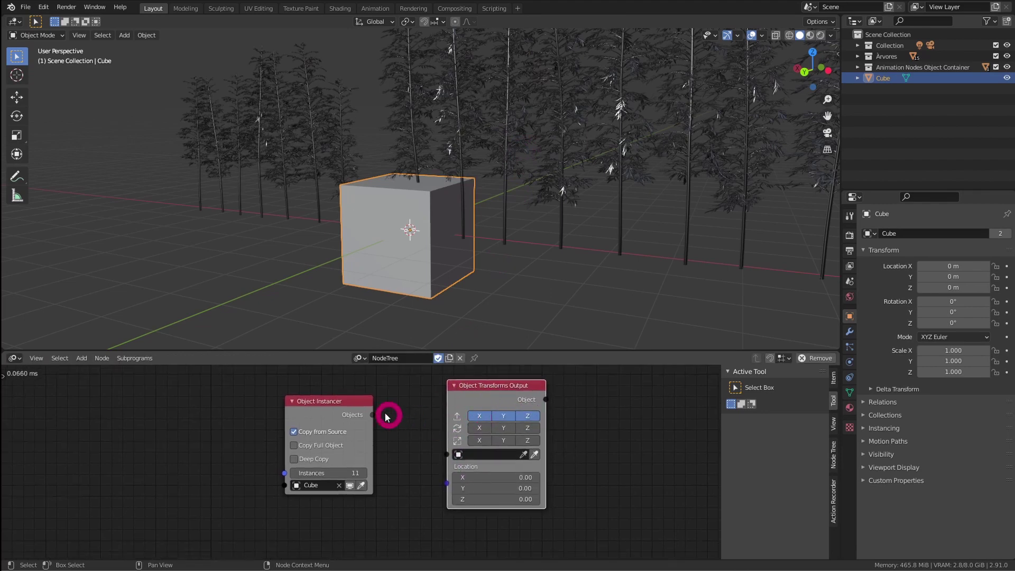
drag(375, 417, 448, 454)
drag(498, 477, 576, 477)
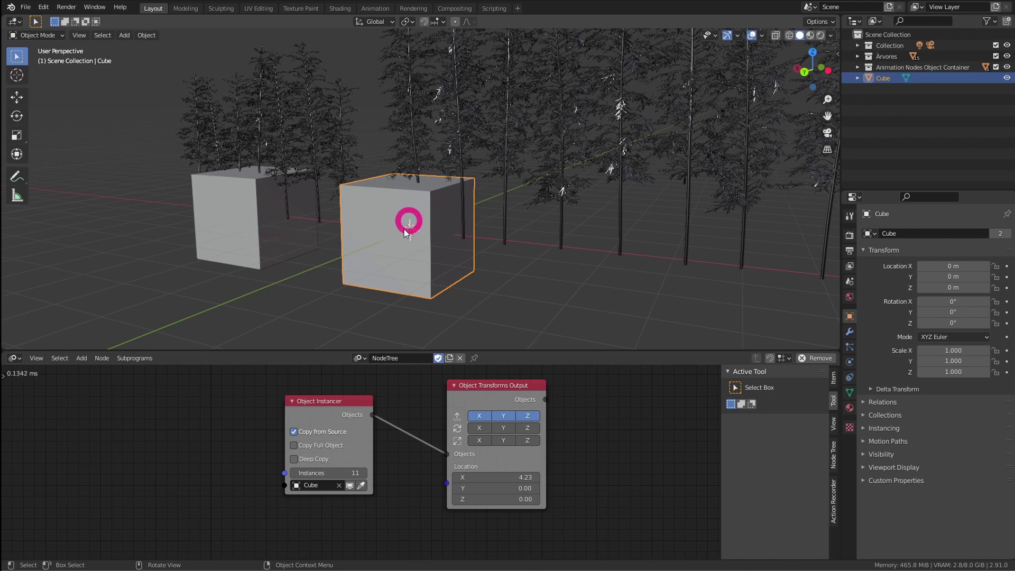
- Hide the source cube from the Object Instancer node and set the Object Transforms Output location X to about 0.96
click(350, 486)
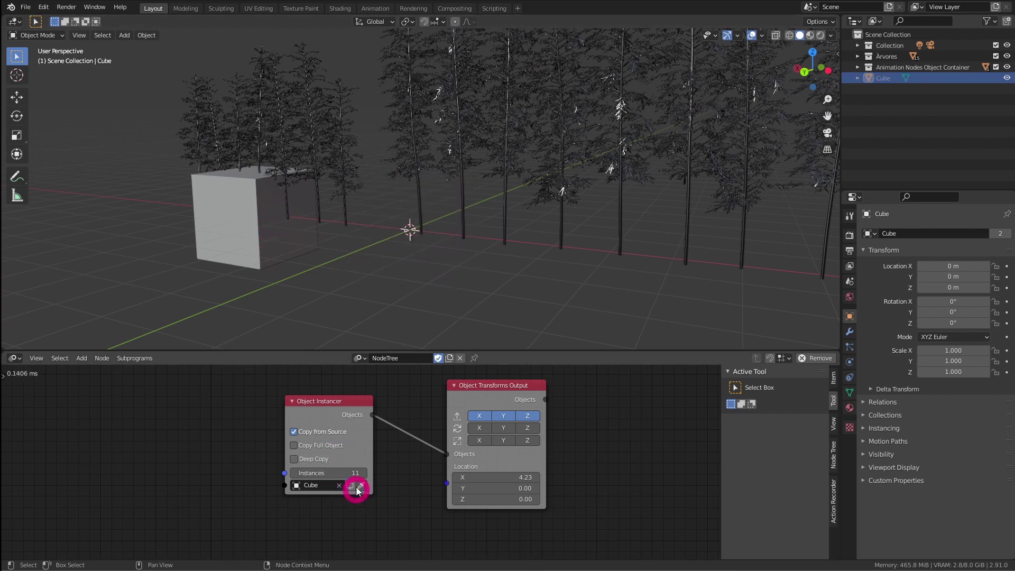
drag(504, 479, 445, 483)
mouse_move(510, 488)
mouse_down()
mouse_move(519, 486)
mouse_move(499, 481)
mouse_up()
- Replace the Object Transforms Output node with an Object Matrix Output node and link the instancer's Objects output to it
click(482, 393)
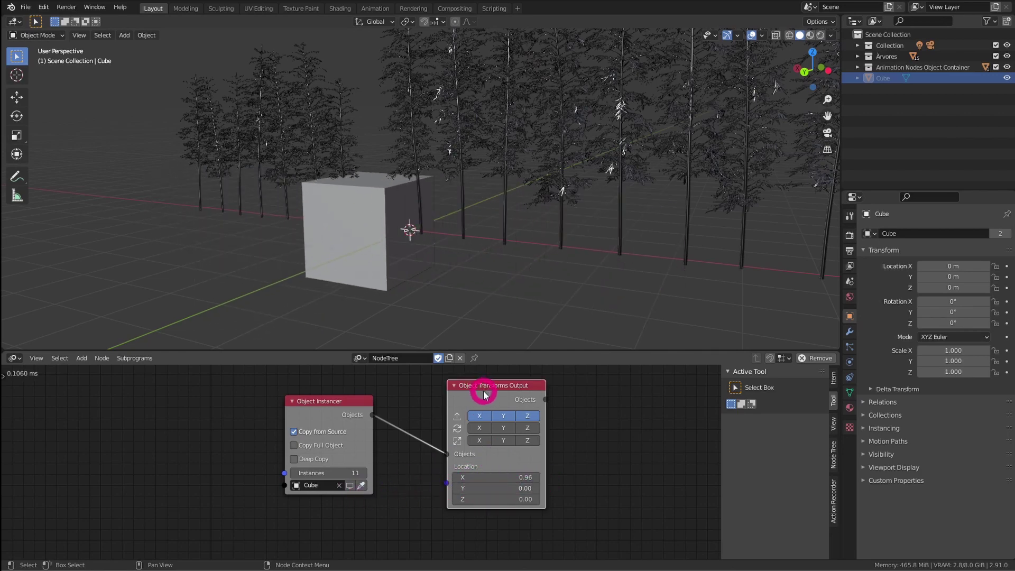
key(x)
middle_drag(465, 392, 479, 403)
key(shift+a)
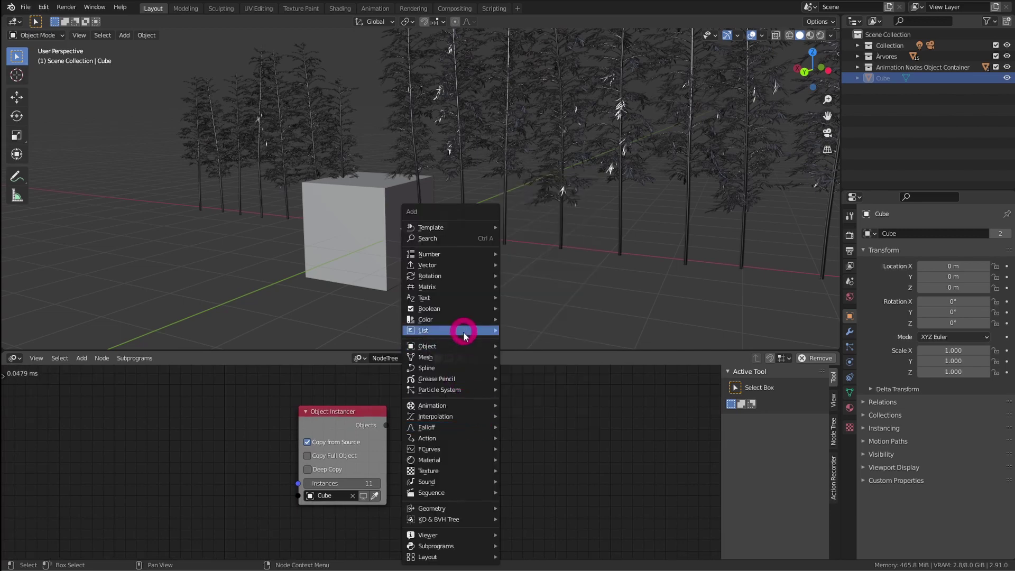
mouse_move(461, 347)
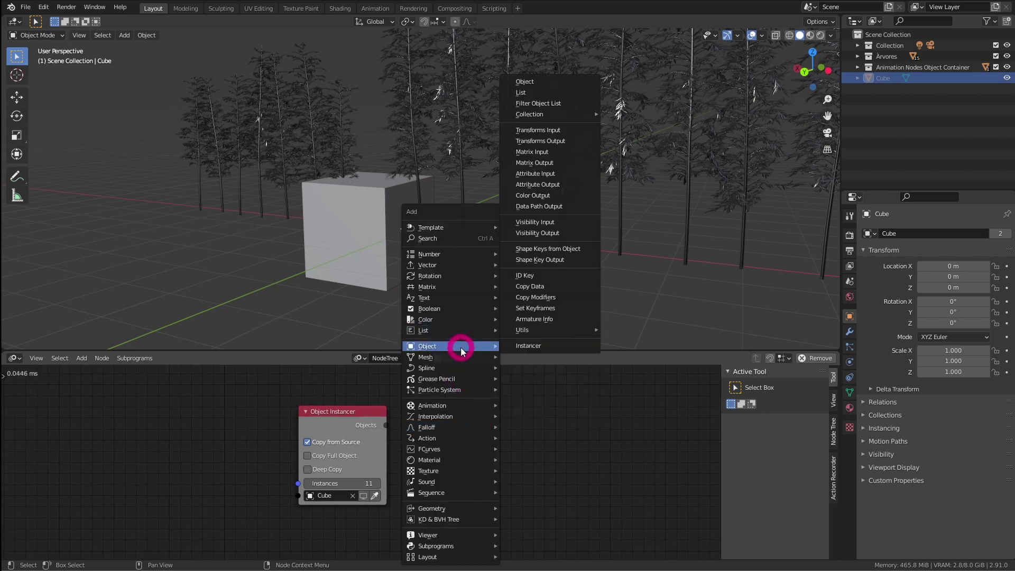
click(561, 163)
click(462, 408)
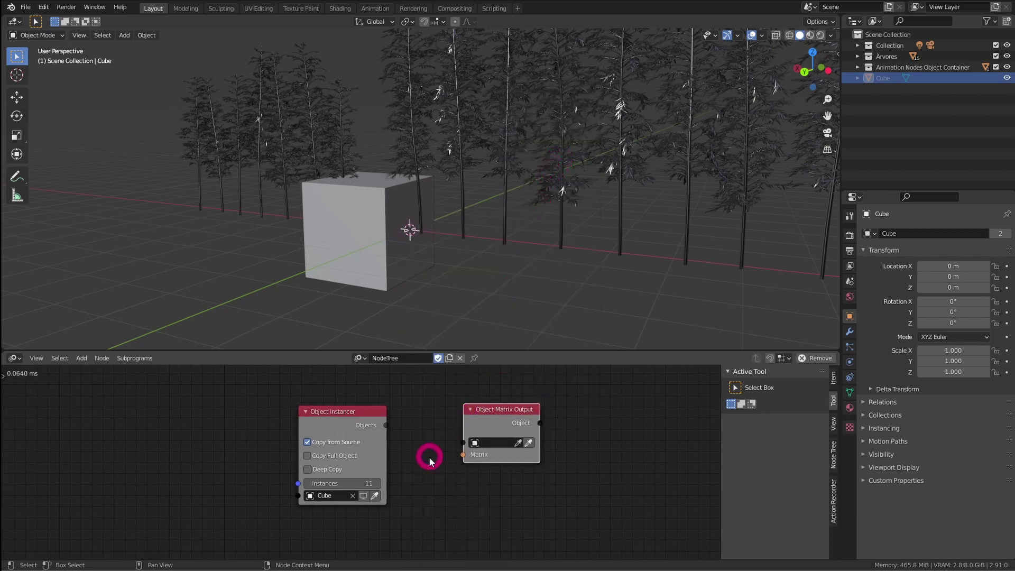
drag(386, 425, 349, 535)
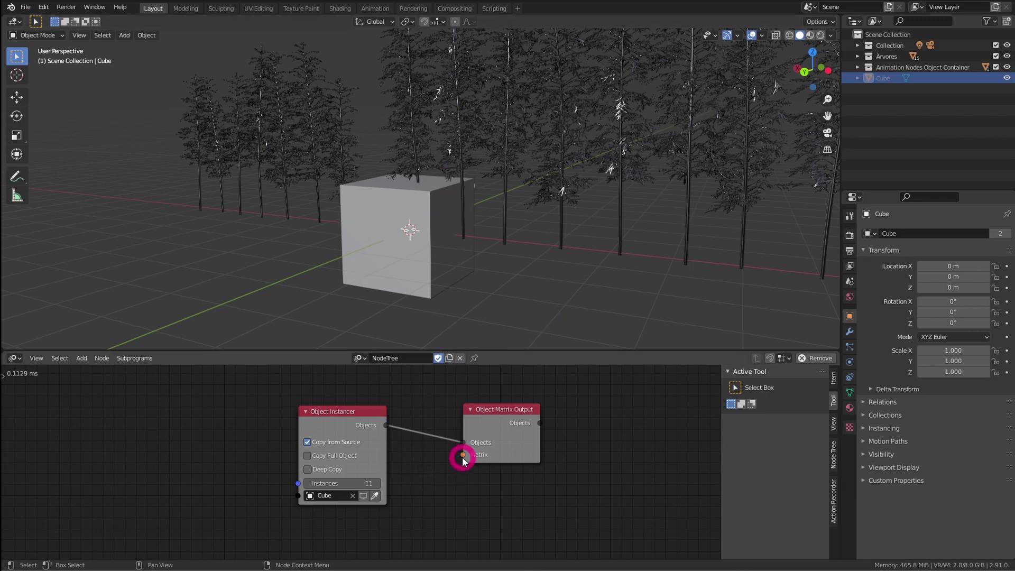
- Add a Distribute Matrices node beside the Object Instancer and link its Matrices output to the Object Matrix Output's matrix input
drag(464, 455, 393, 533)
key(shift+a)
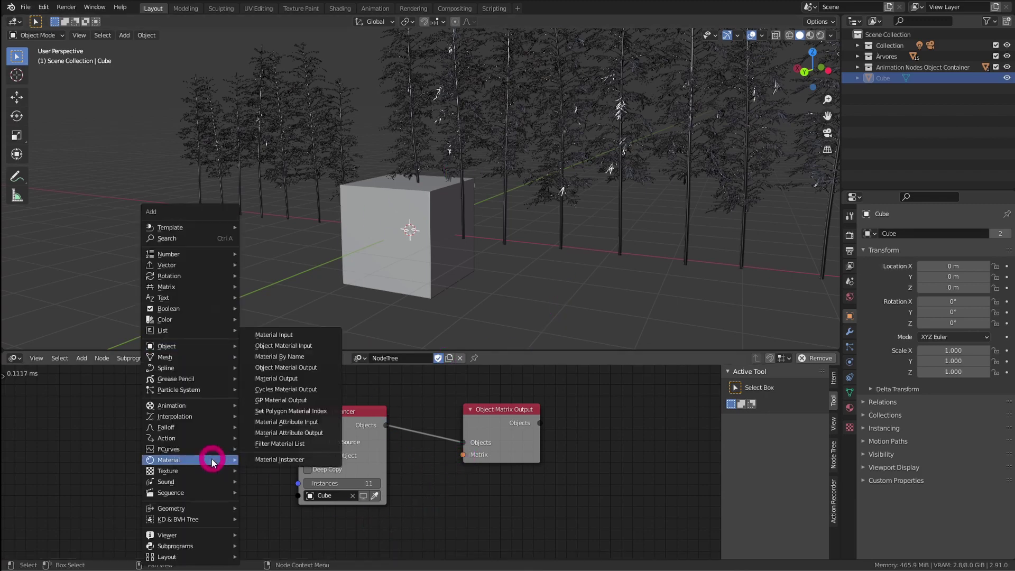
mouse_move(183, 288)
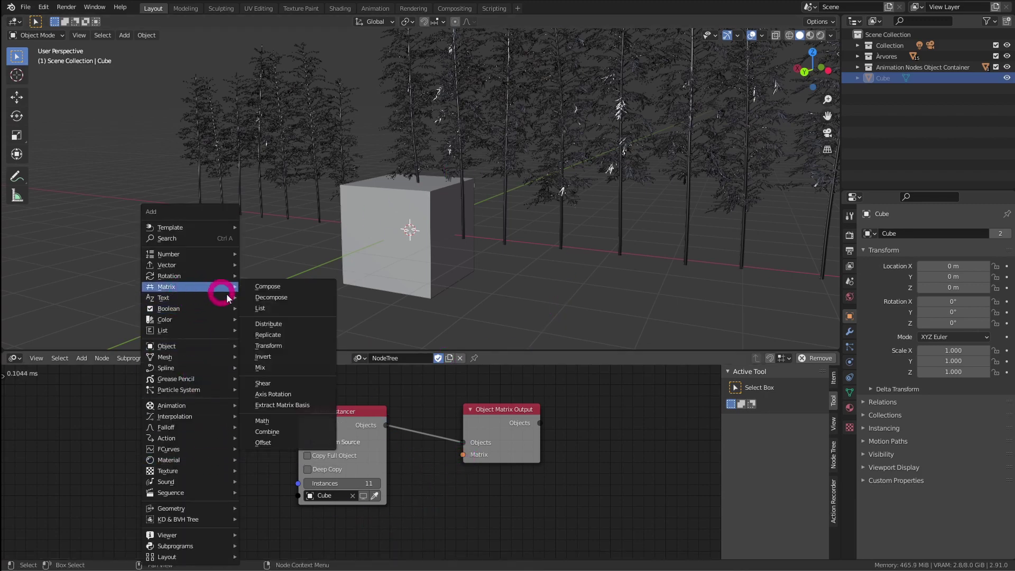
click(280, 329)
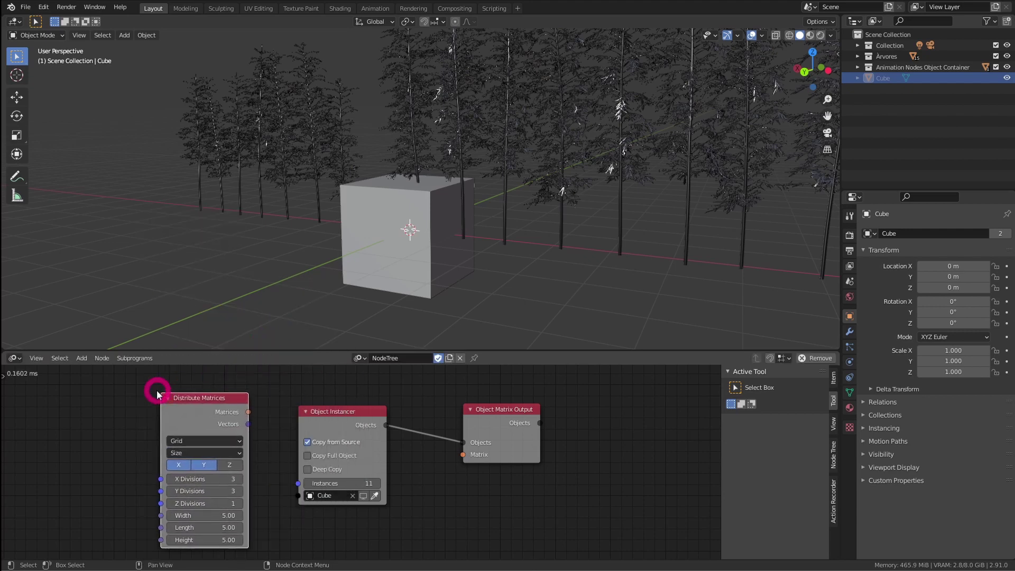
drag(229, 408, 256, 421)
drag(464, 456, 407, 480)
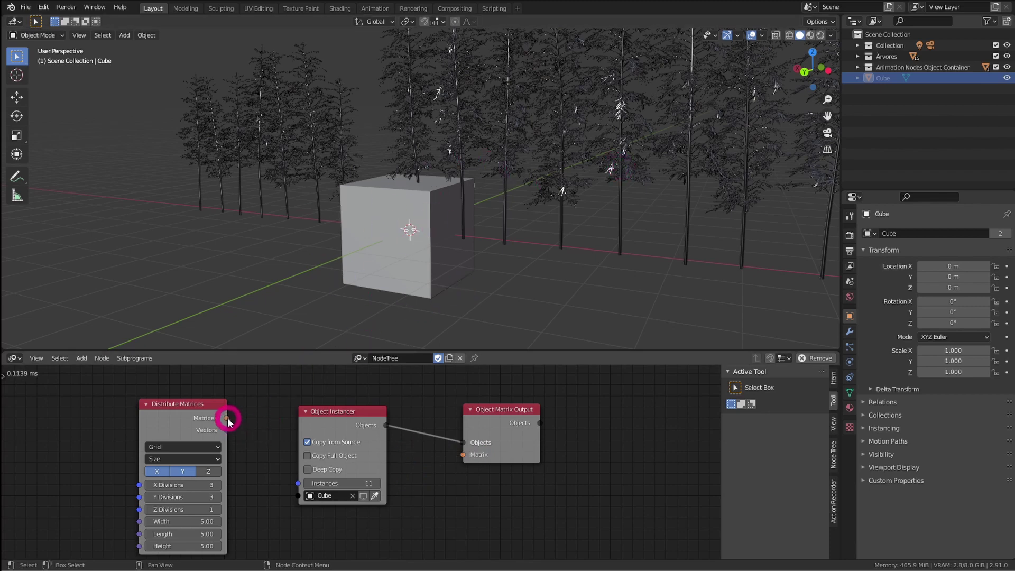
drag(228, 419, 463, 456)
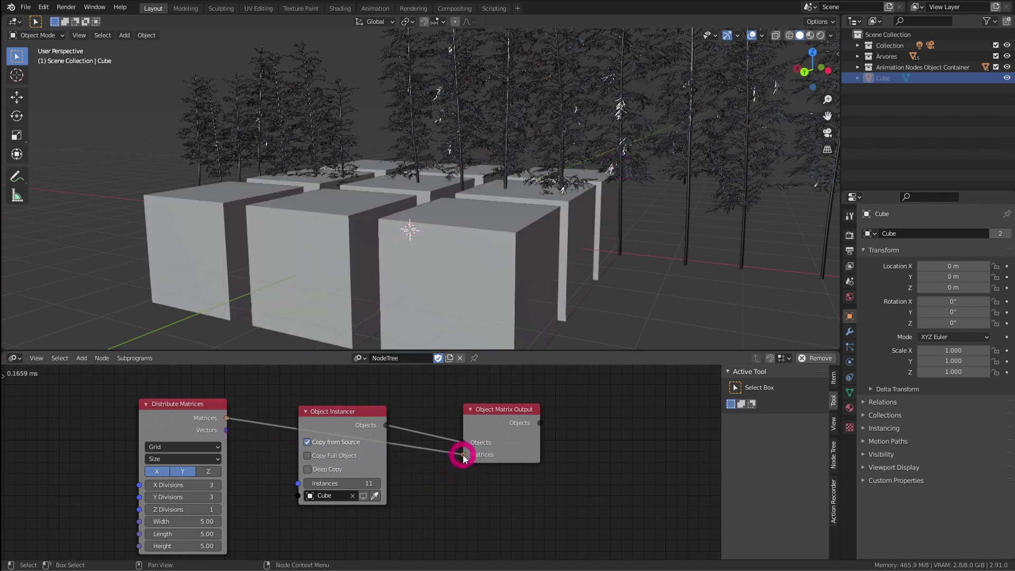
- Hide the Arvores tree collection in the viewport to leave only the cube instances in view
middle_drag(548, 209, 530, 228)
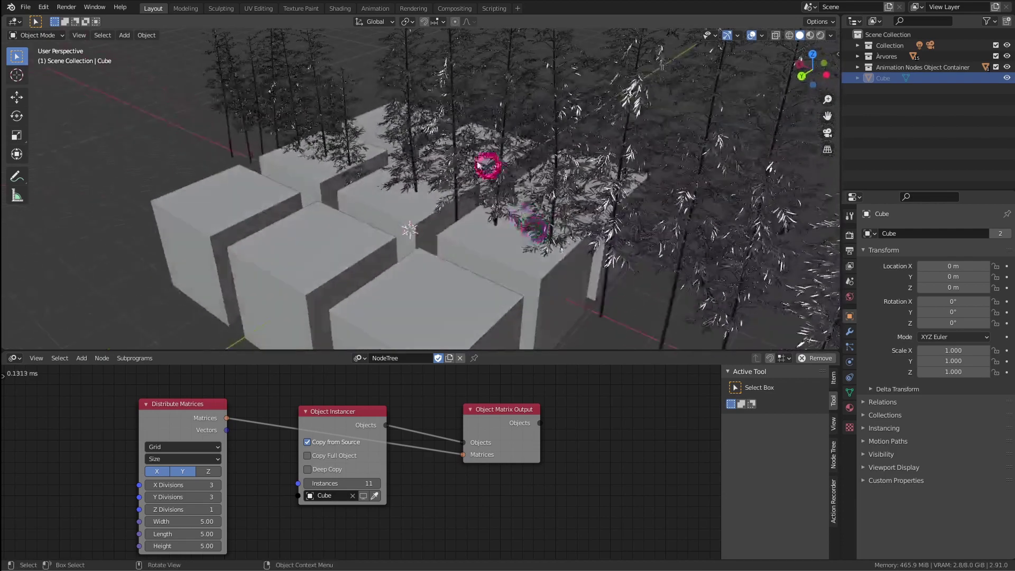
middle_drag(254, 448, 273, 429)
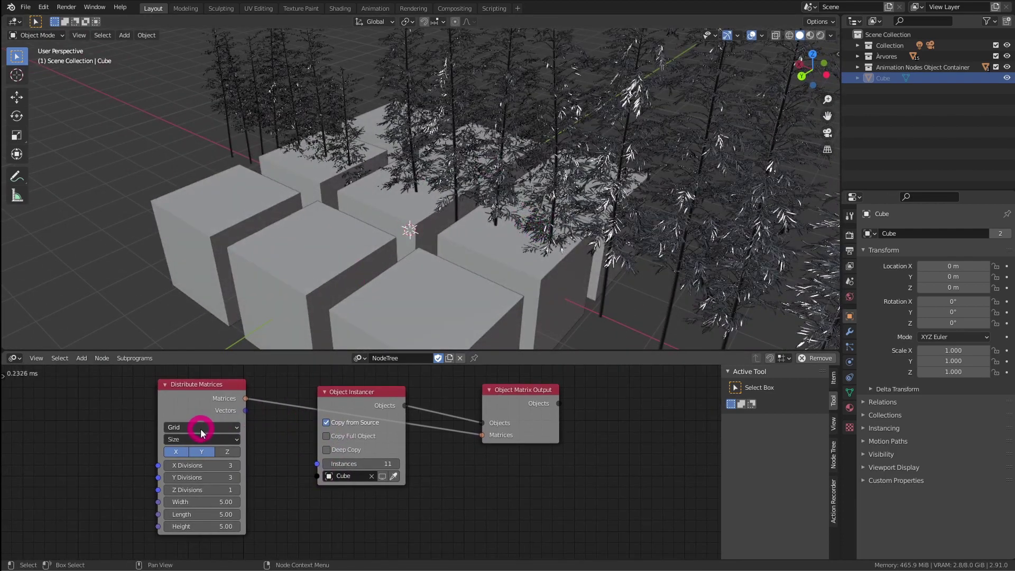
click(201, 428)
click(195, 429)
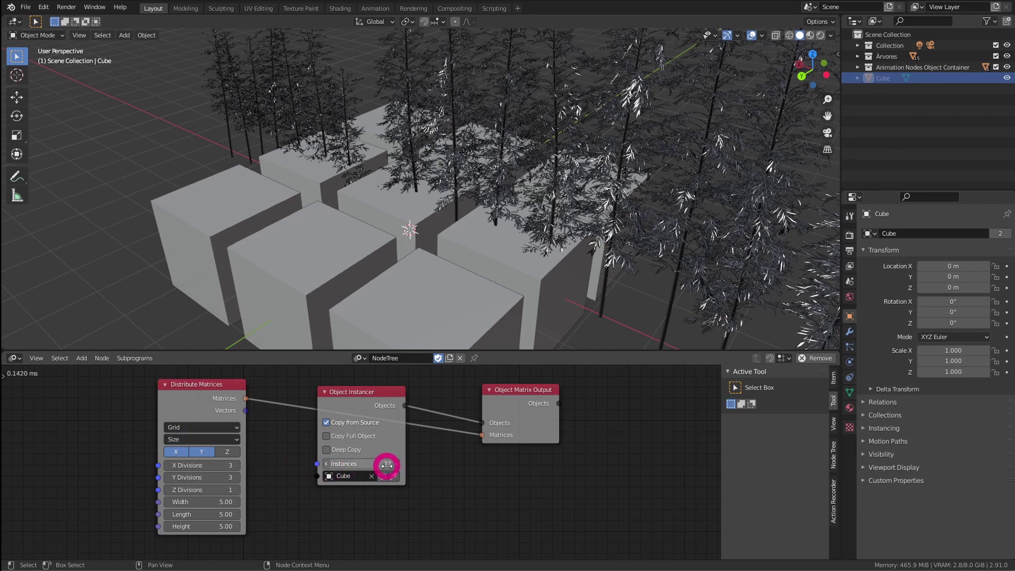
click(1007, 56)
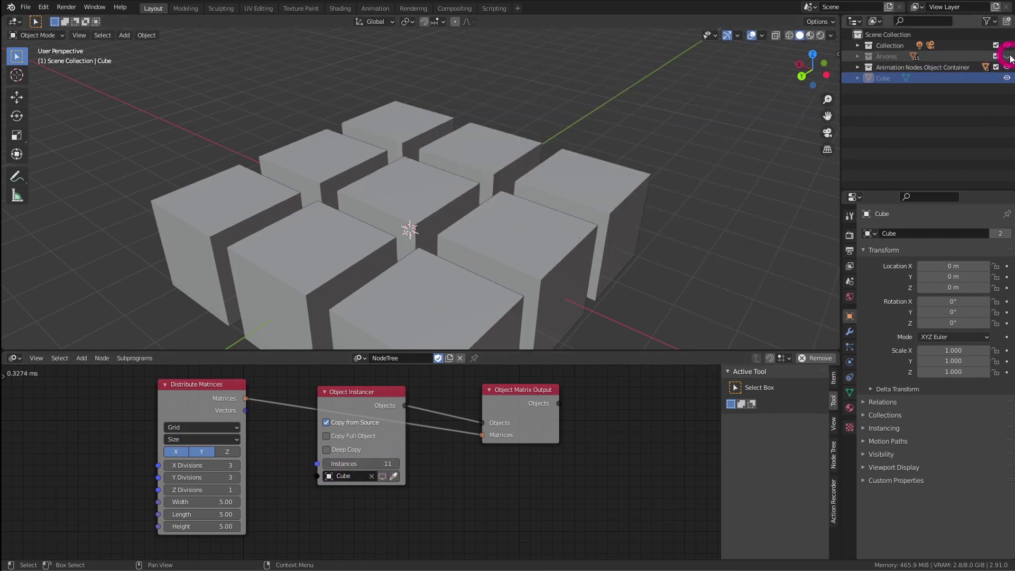
ctrl+middle_drag(554, 232, 523, 184)
middle_drag(523, 184, 522, 195)
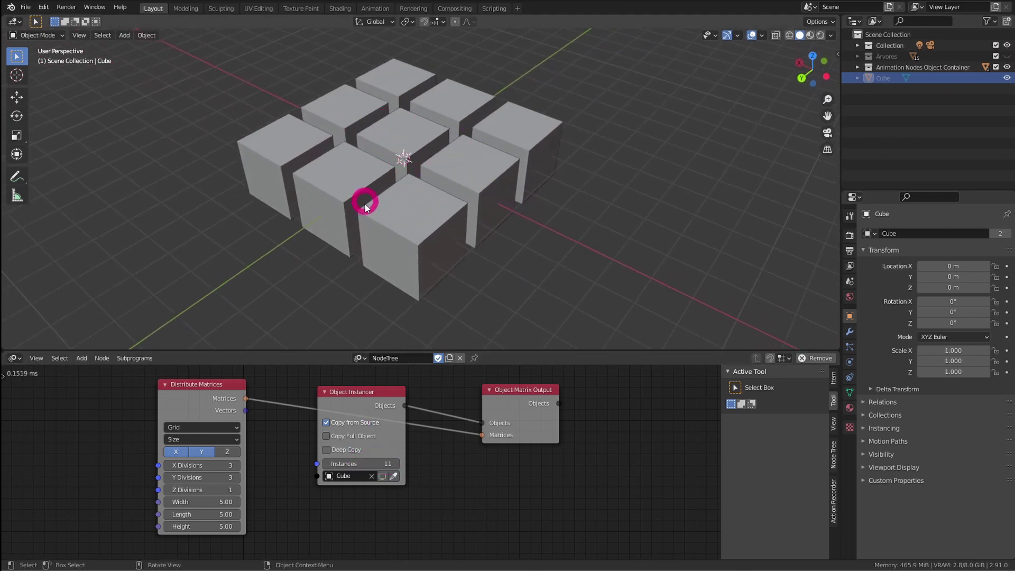
- Set the Distribute Matrices grid to 4 X Divisions and widen it to about 8.48
middle_drag(288, 461, 291, 447)
ctrl+middle_drag(280, 447, 254, 450)
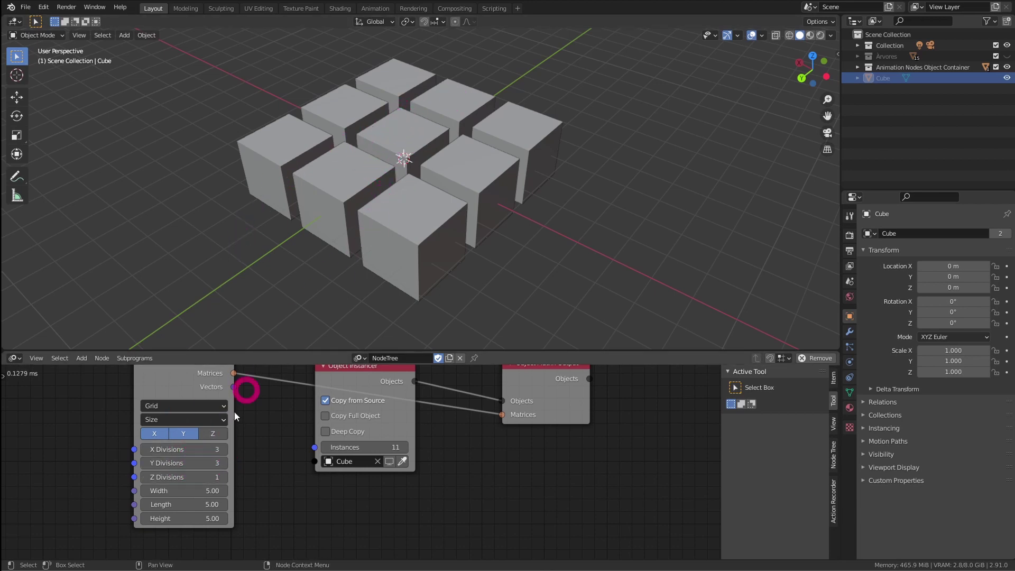
click(224, 449)
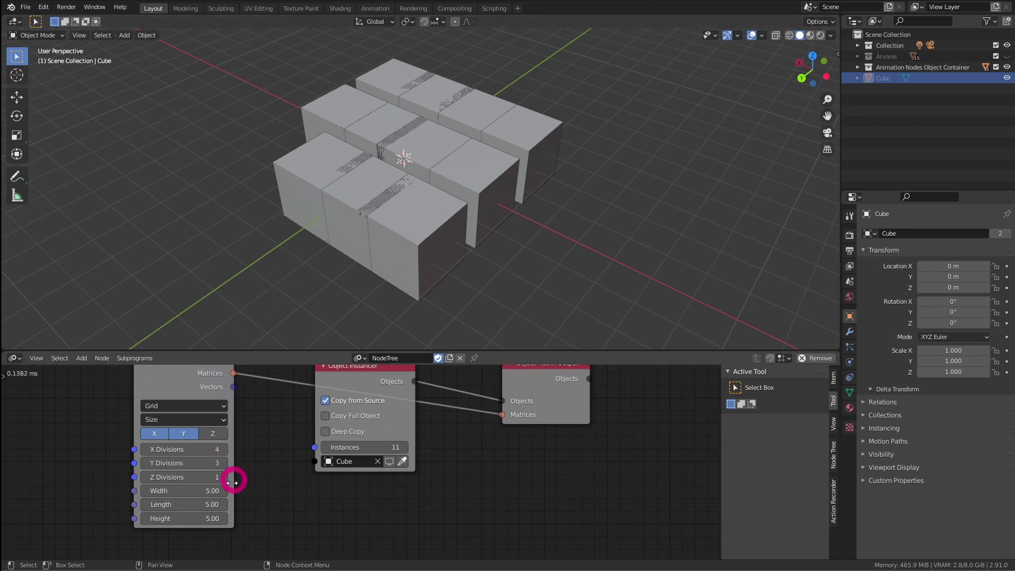
drag(208, 490, 280, 473)
mouse_move(386, 244)
middle_down()
mouse_move(450, 269)
mouse_move(448, 289)
mouse_move(398, 251)
middle_up()
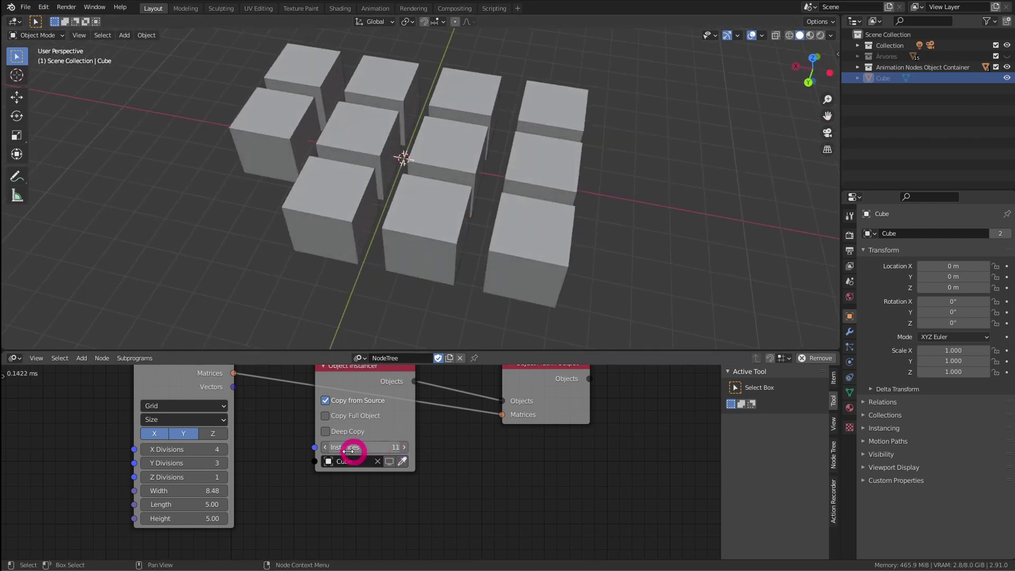
- Set the Object Instancer's number of instances to 12
click(325, 448)
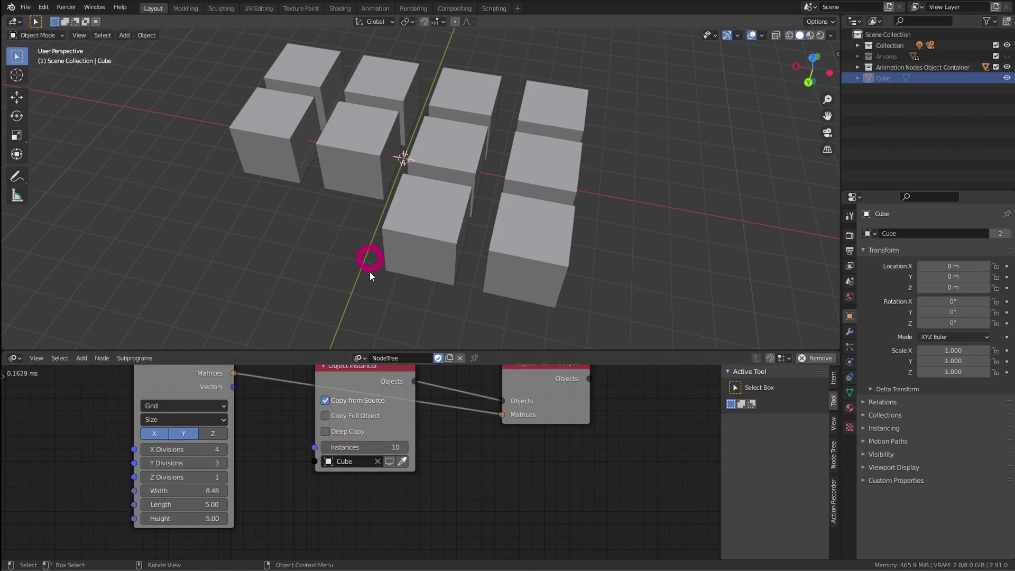
click(404, 449)
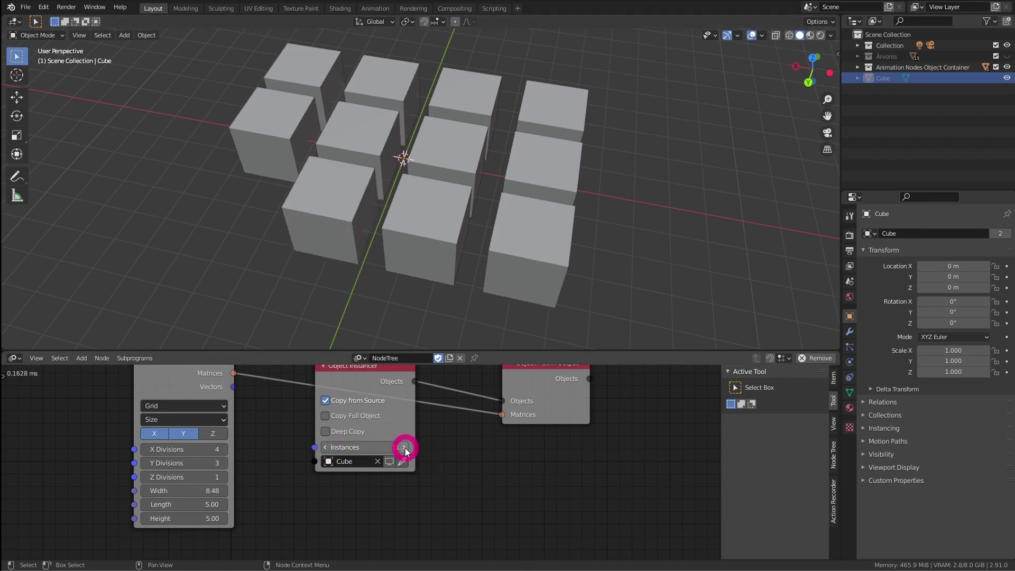
click(405, 449)
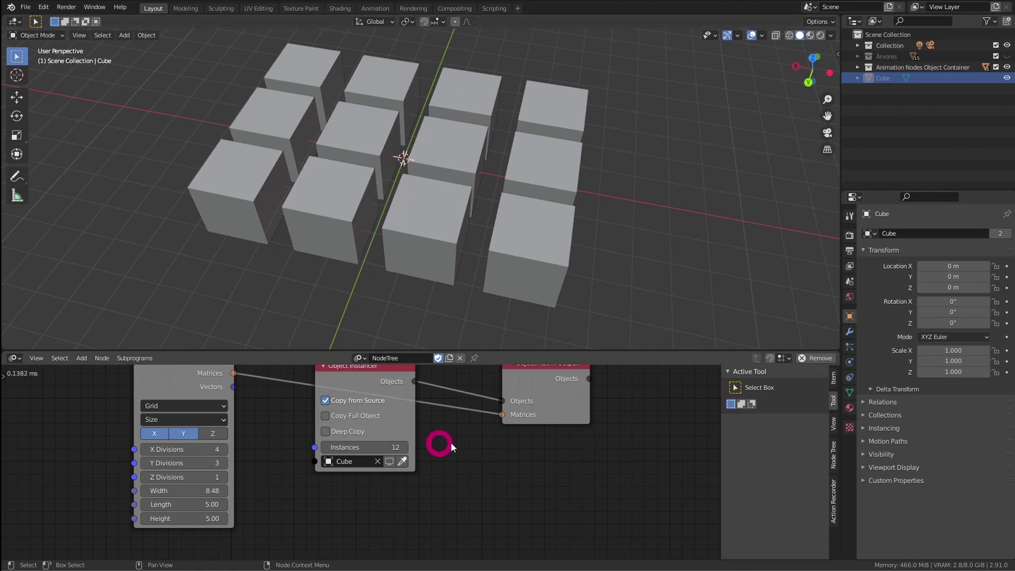
- Move Distribute Matrices away from the instancer and link its Vectors output to the Instances input through a Get Length node
middle_drag(468, 439, 453, 458)
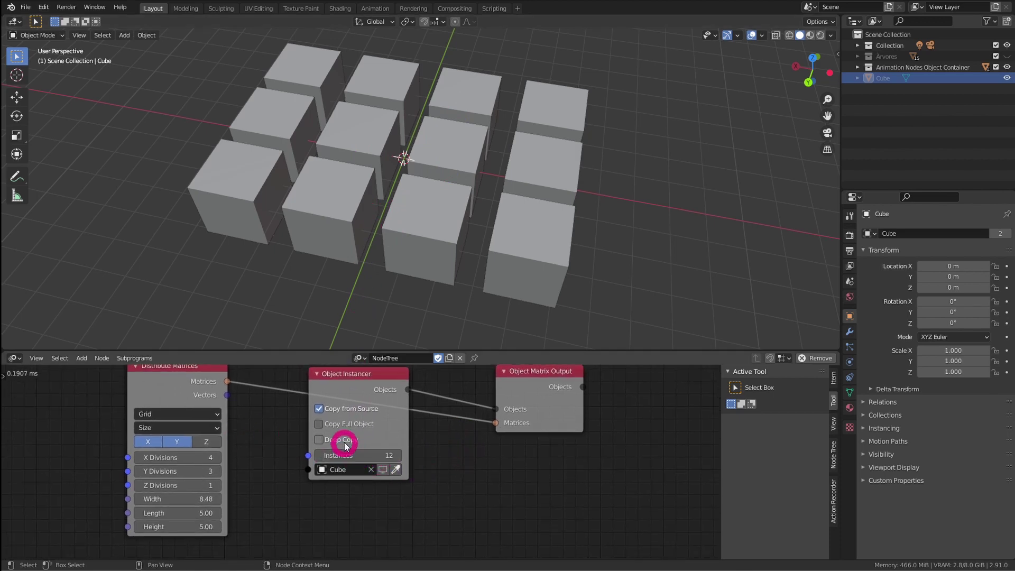
middle_drag(254, 440, 254, 446)
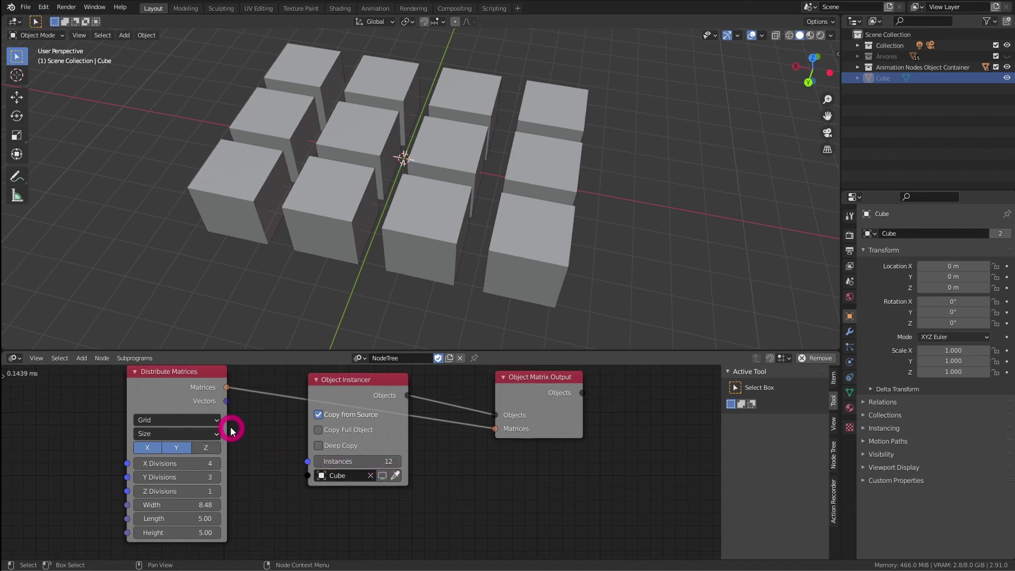
drag(206, 402, 164, 405)
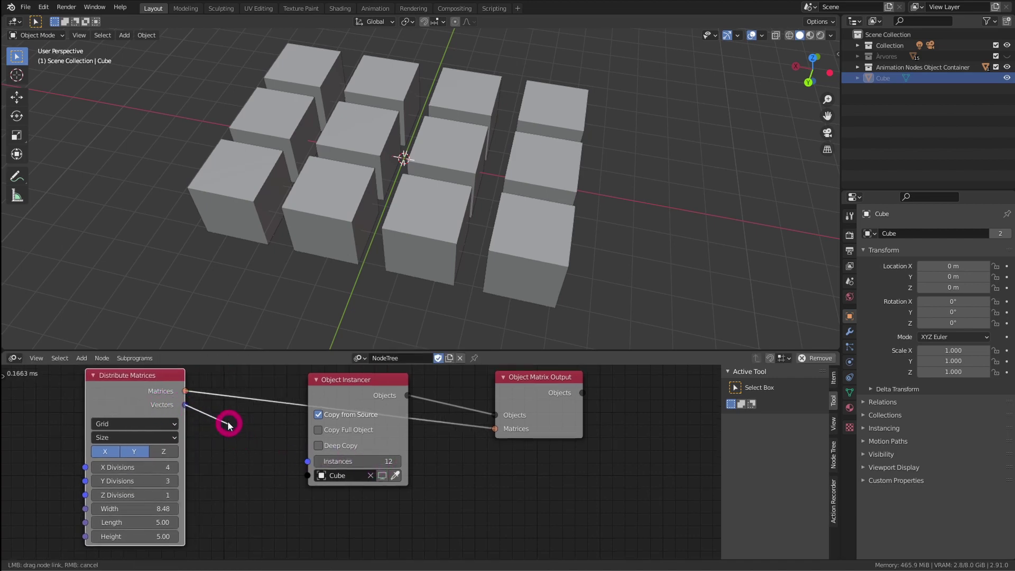
drag(227, 421, 307, 462)
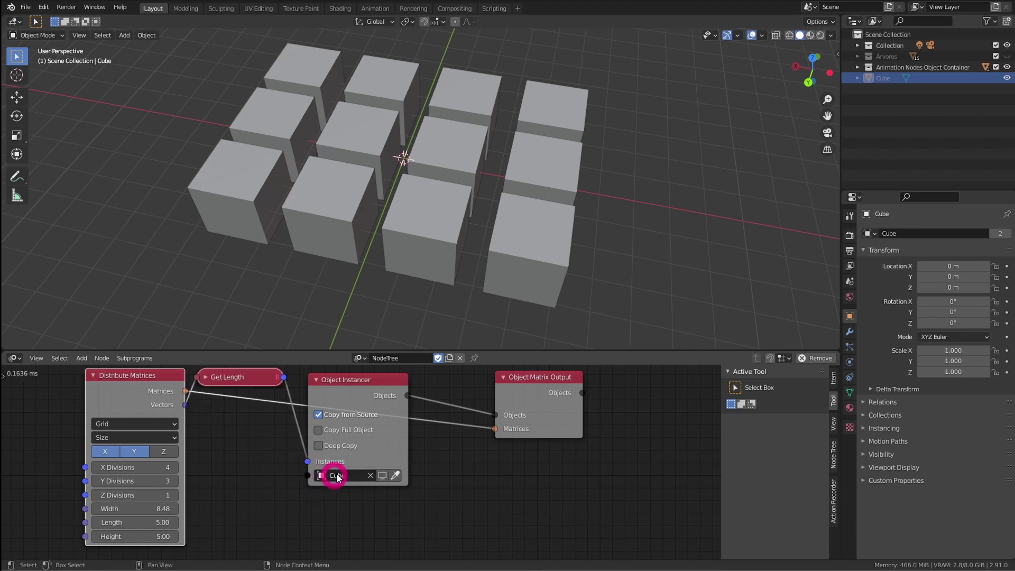
- Set the grid to 5 X Divisions and 4 Y Divisions, with a length of about 6.83
middle_drag(245, 445, 275, 427)
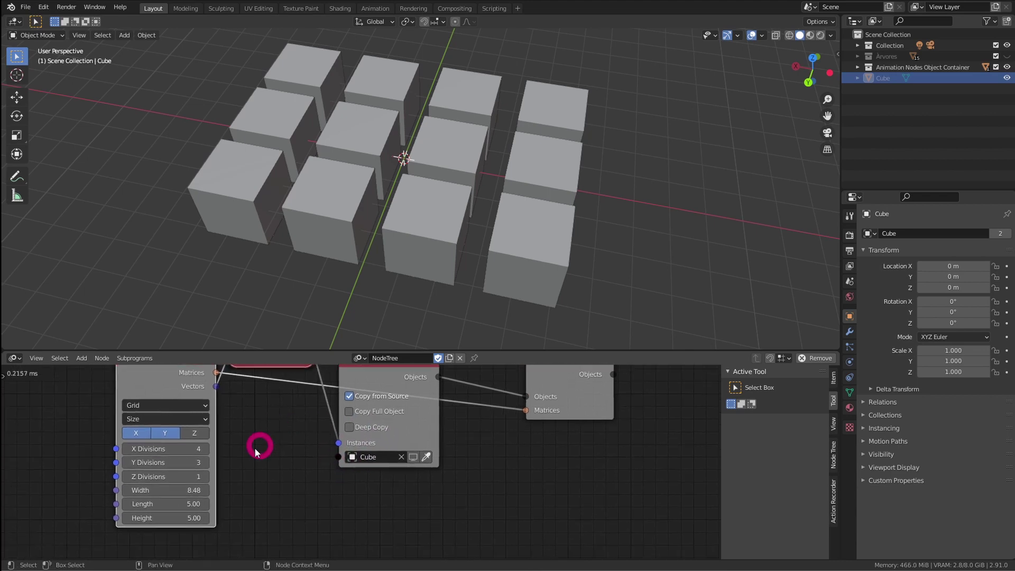
click(207, 451)
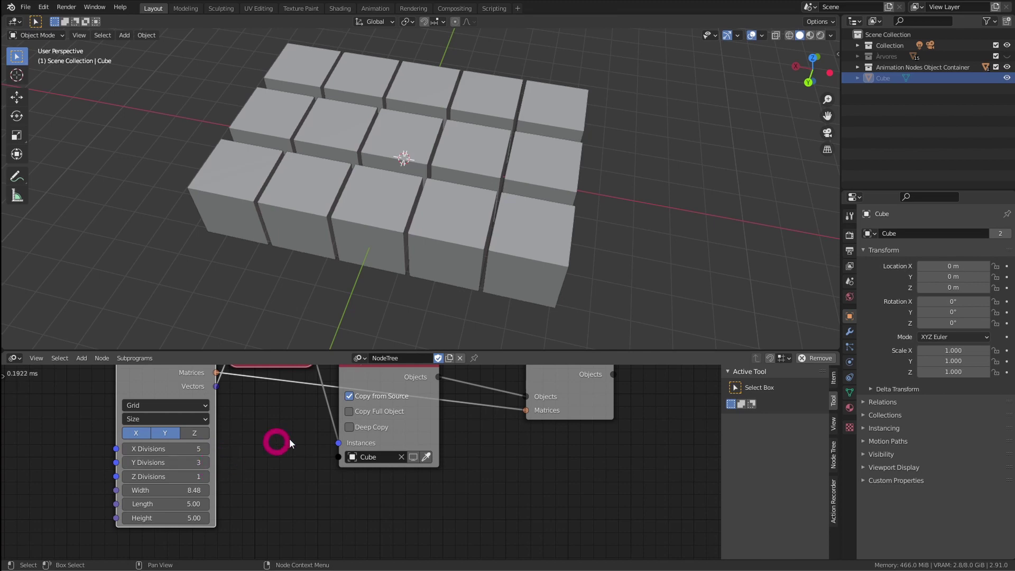
click(206, 463)
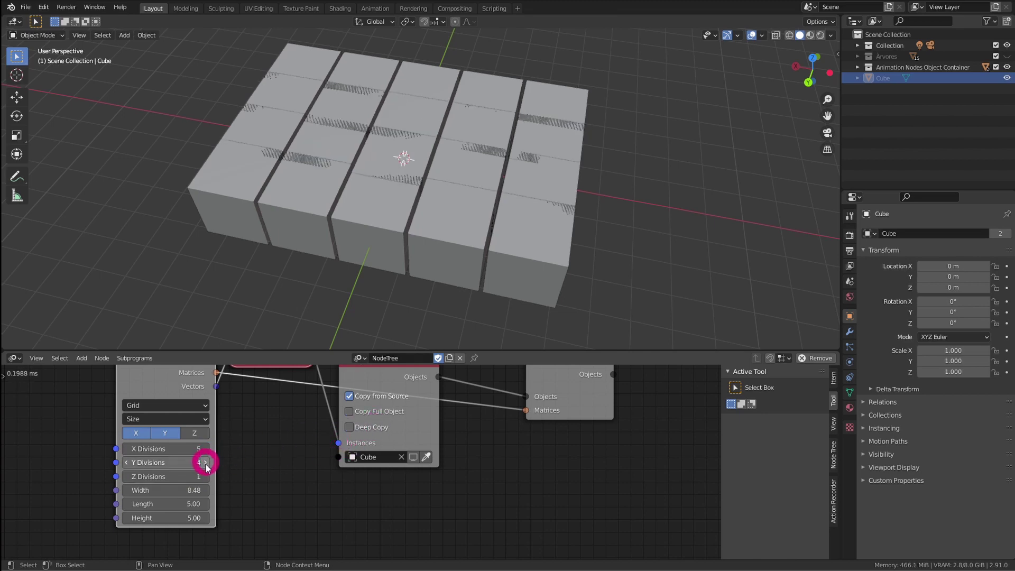
drag(191, 502, 225, 490)
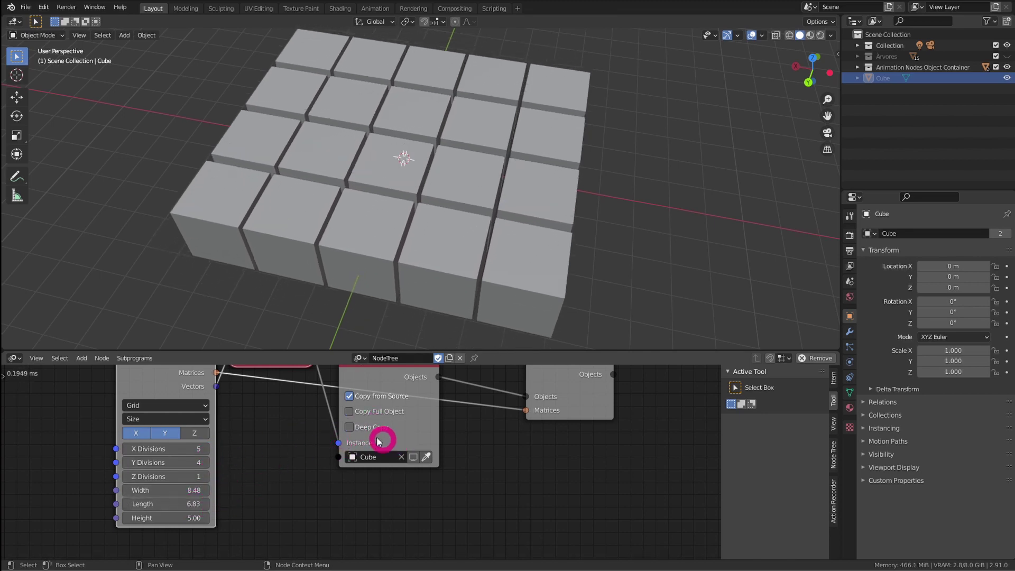
scroll(510, 230, down, 2)
mouse_move(510, 230)
middle_down()
mouse_move(475, 228)
mouse_move(521, 248)
mouse_move(507, 244)
middle_up()
- Expand the Get Length node and space it out between Distribute Matrices and the Object Instancer
middle_drag(258, 417, 283, 447)
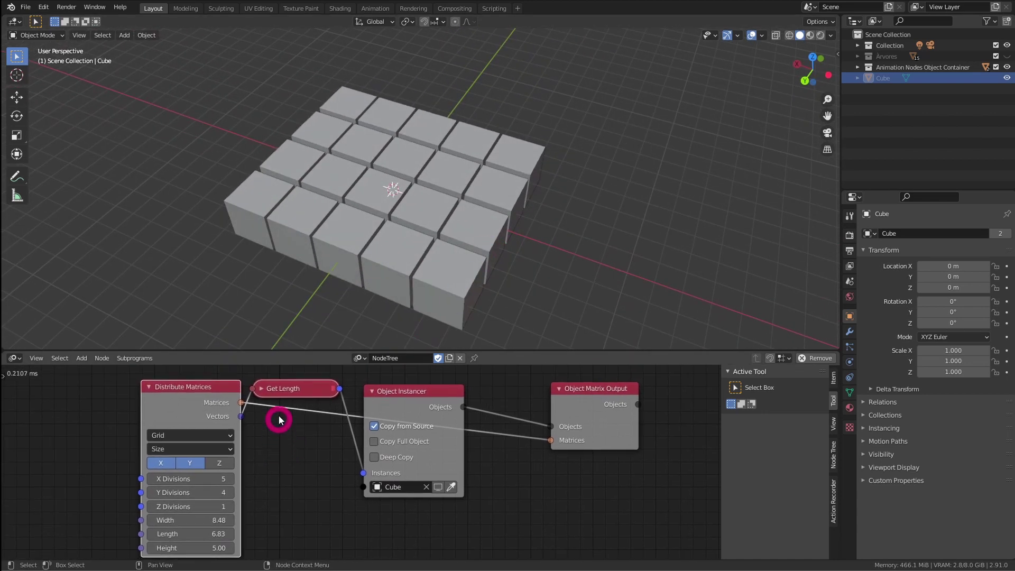
click(261, 389)
drag(280, 393, 290, 455)
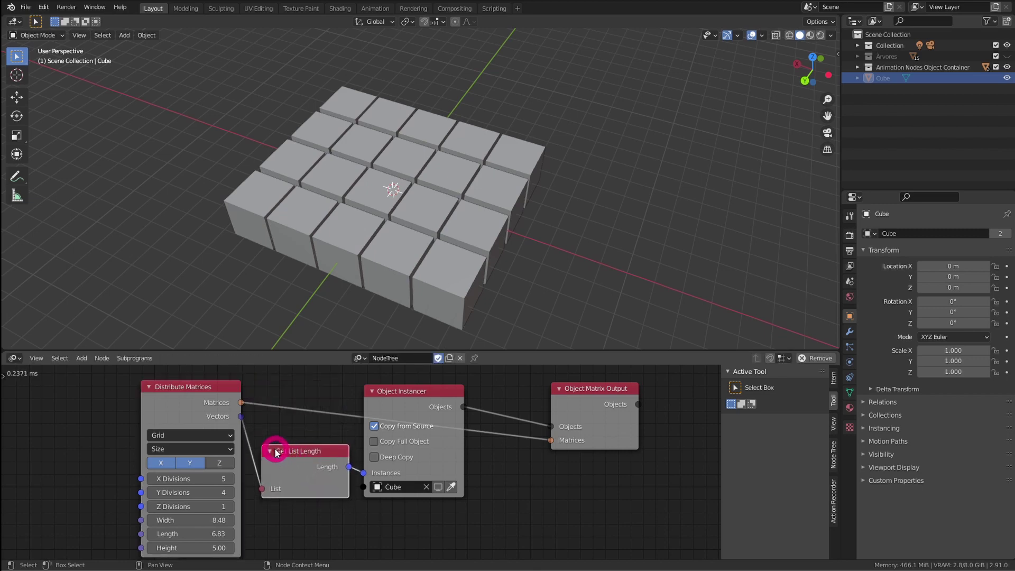
drag(239, 423, 214, 426)
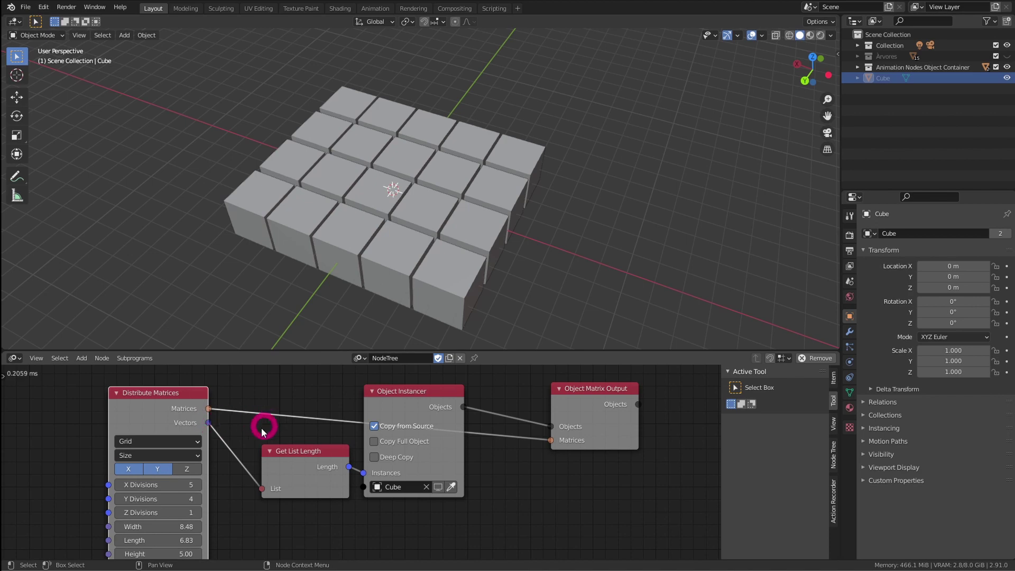
drag(336, 470, 272, 451)
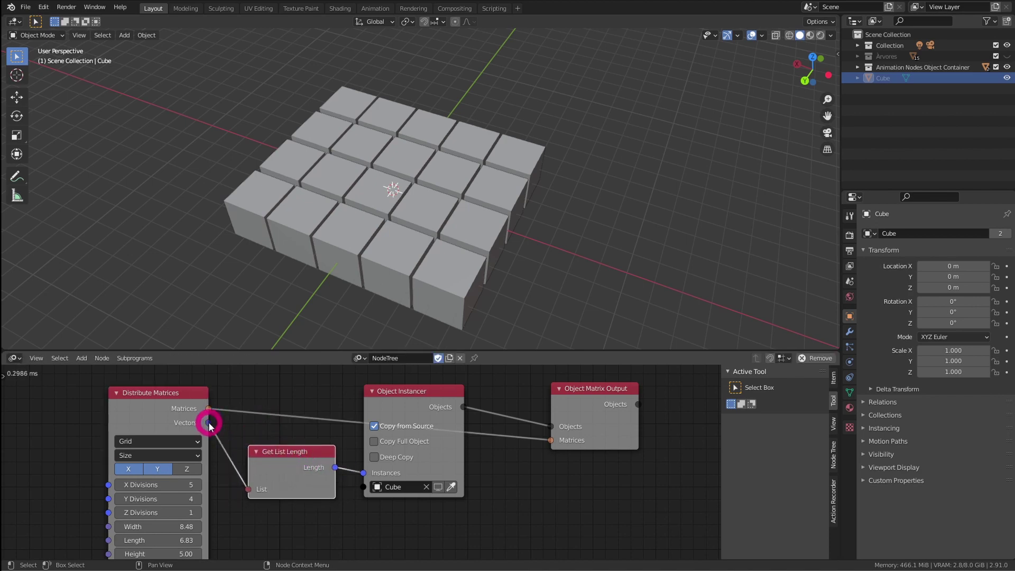
- Collapse the Get List Length node, keeping its links to the Vectors output and the Instances input
mouse_move(209, 421)
mouse_down()
mouse_move(245, 414)
mouse_move(220, 421)
mouse_up()
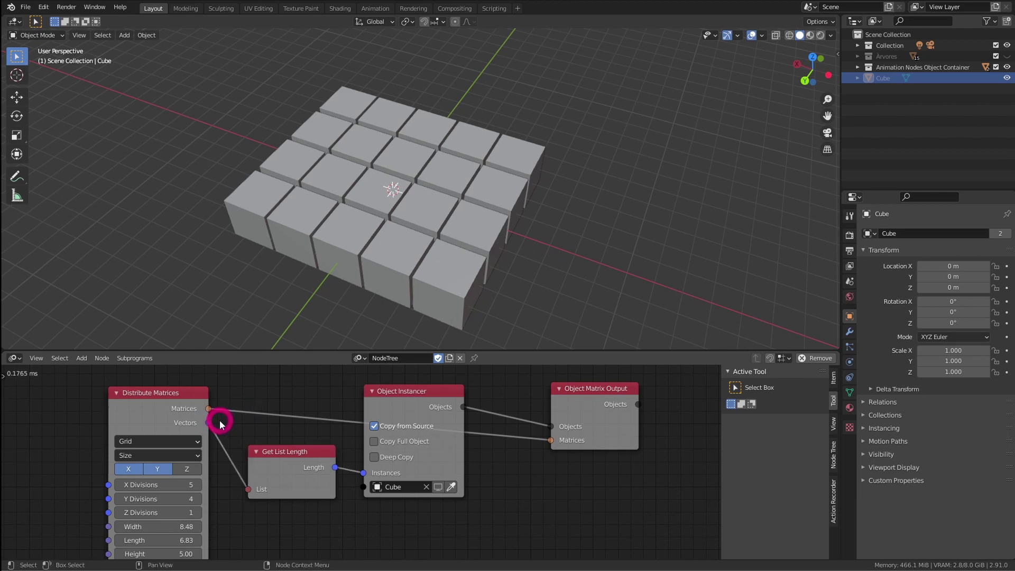
mouse_move(362, 474)
mouse_down()
mouse_move(357, 499)
mouse_move(364, 474)
mouse_up()
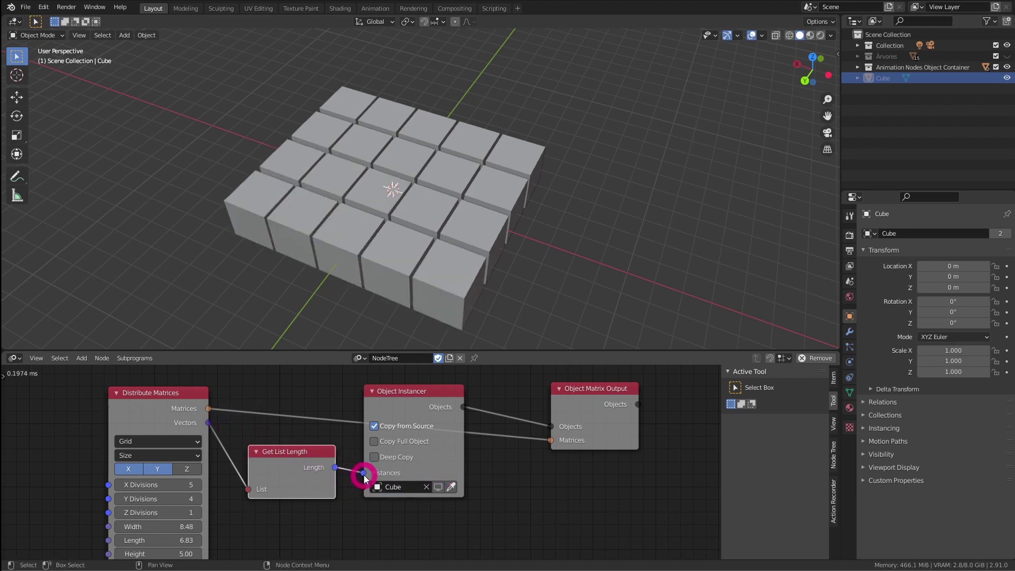
click(259, 452)
middle_drag(279, 428, 250, 421)
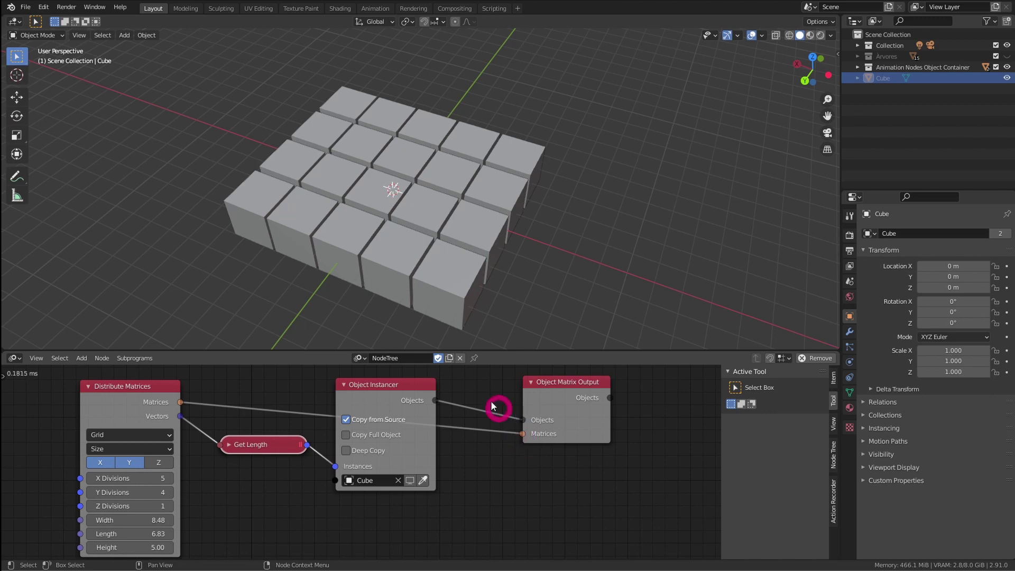
- Move the Get Length node above Distribute Matrices and widen the gap between the Object Instancer and the Object Matrix Output
middle_drag(385, 418, 416, 420)
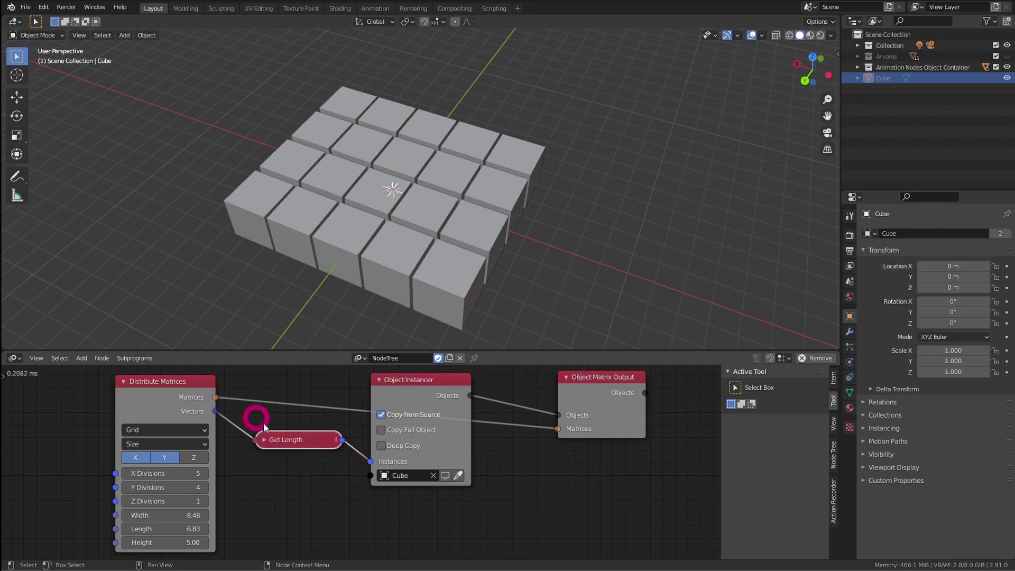
middle_drag(288, 432, 277, 419)
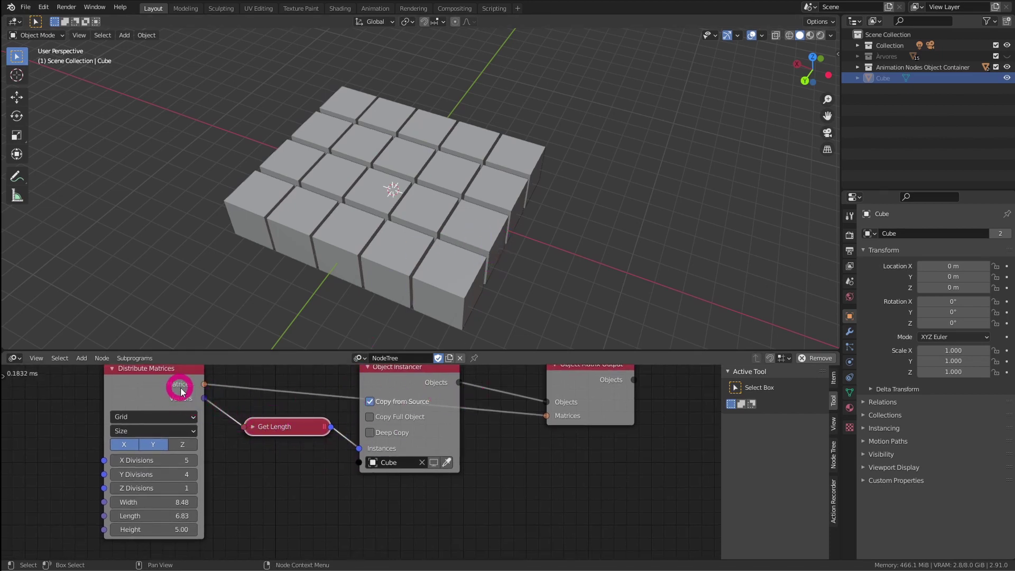
middle_drag(586, 385, 587, 394)
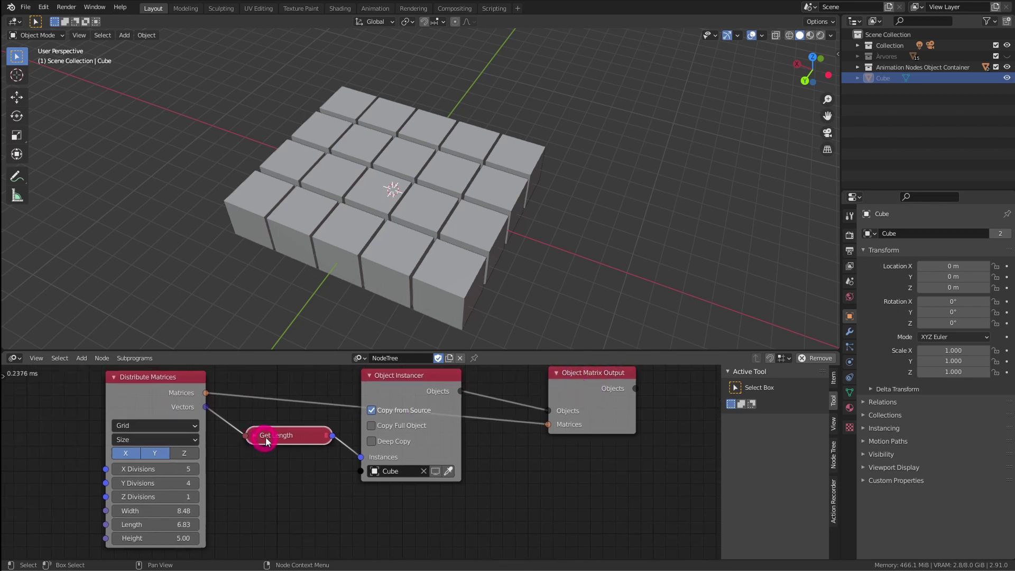
drag(266, 442, 266, 438)
middle_drag(296, 422, 281, 449)
drag(250, 455, 121, 381)
drag(368, 406, 286, 395)
drag(588, 414, 608, 393)
middle_drag(434, 437, 432, 407)
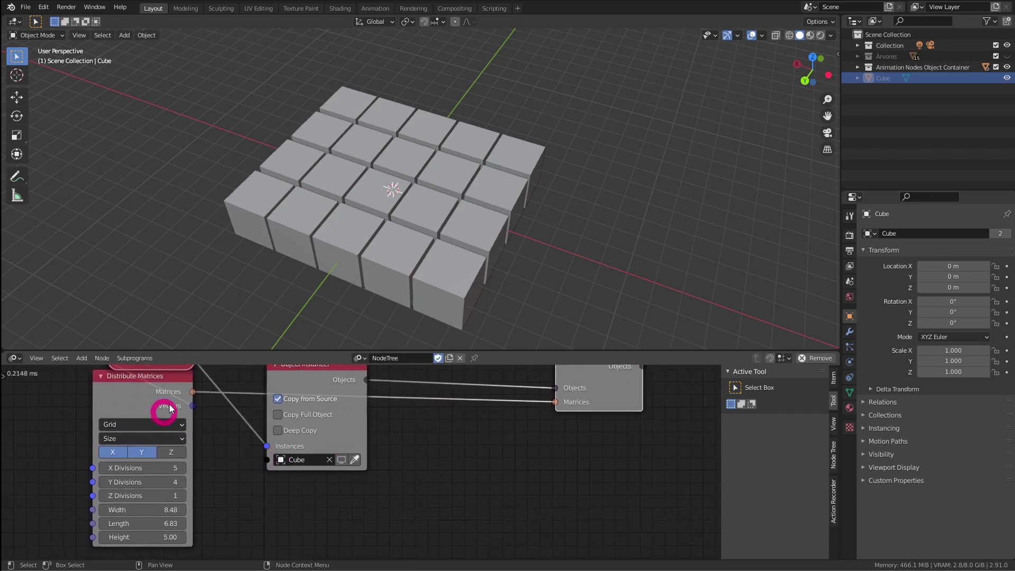
- Switch the Distribute Matrices node to Linear with an Amount of 7 and a Size of about 13.54
scroll(435, 238, up, 3)
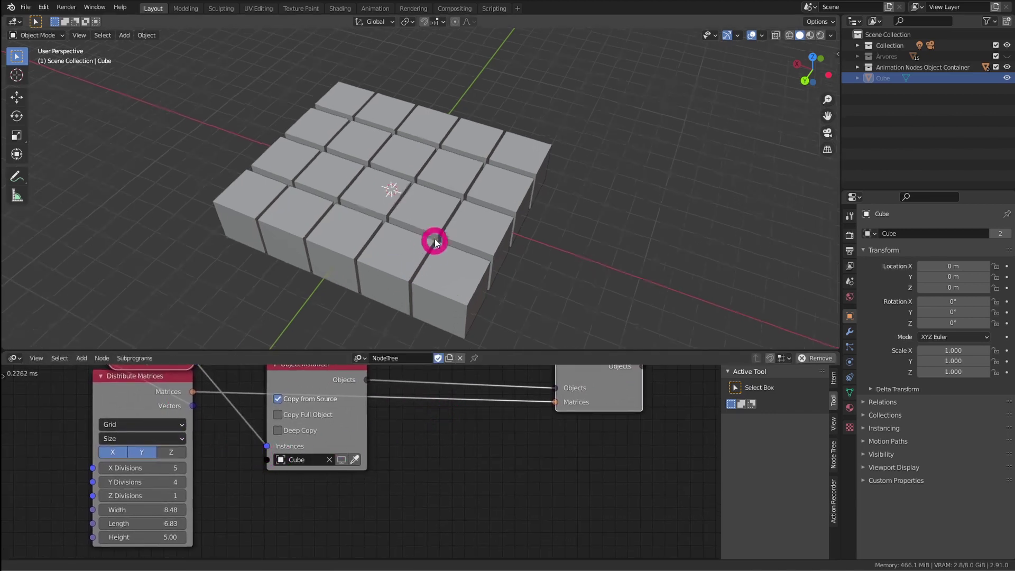
click(142, 426)
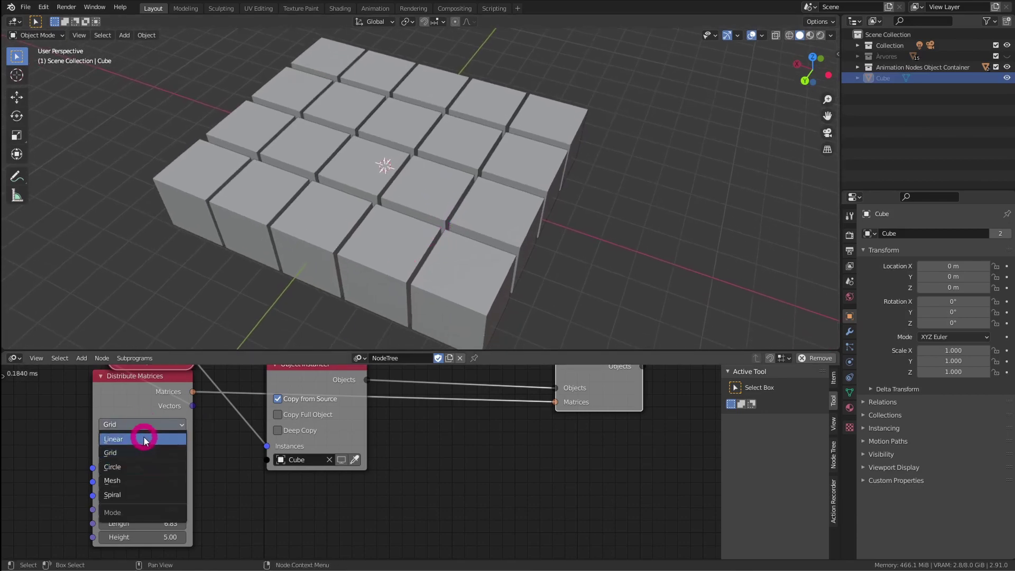
click(144, 438)
drag(167, 468, 270, 448)
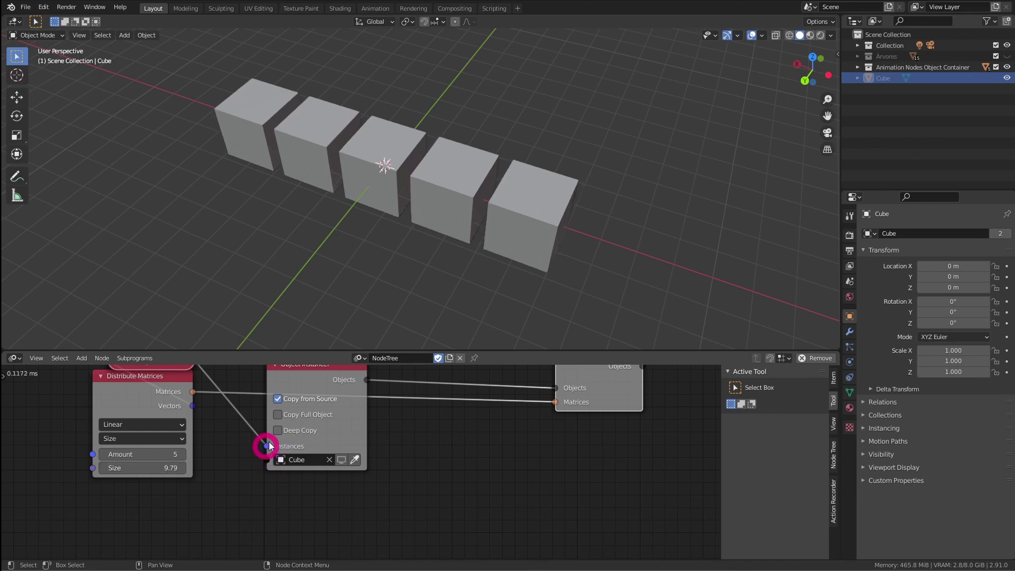
click(184, 457)
click(183, 457)
drag(180, 468, 241, 475)
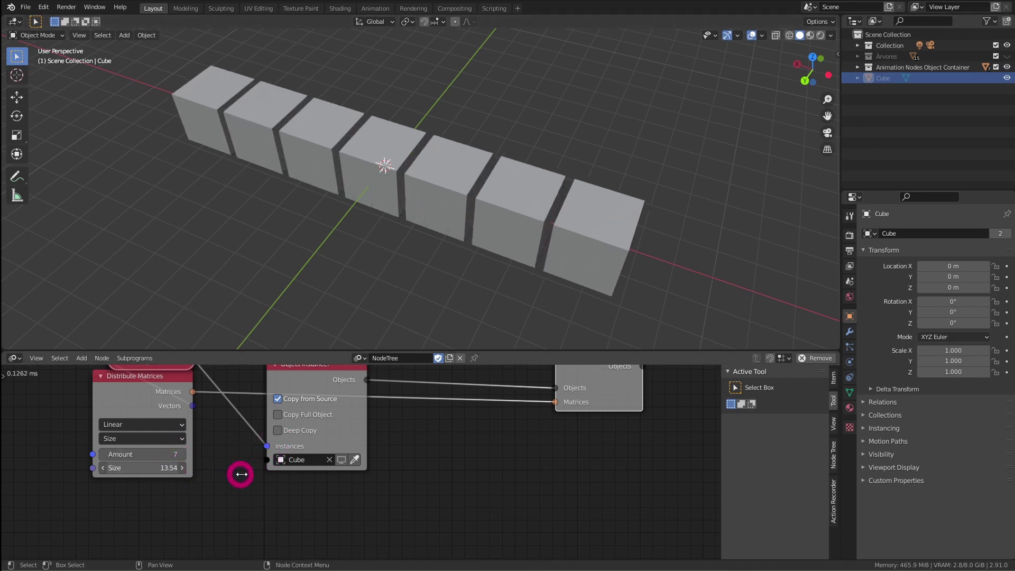
- Change the linear distribution's distance mode to Step, raise the Amount to 12 and tighten the Distance
click(159, 424)
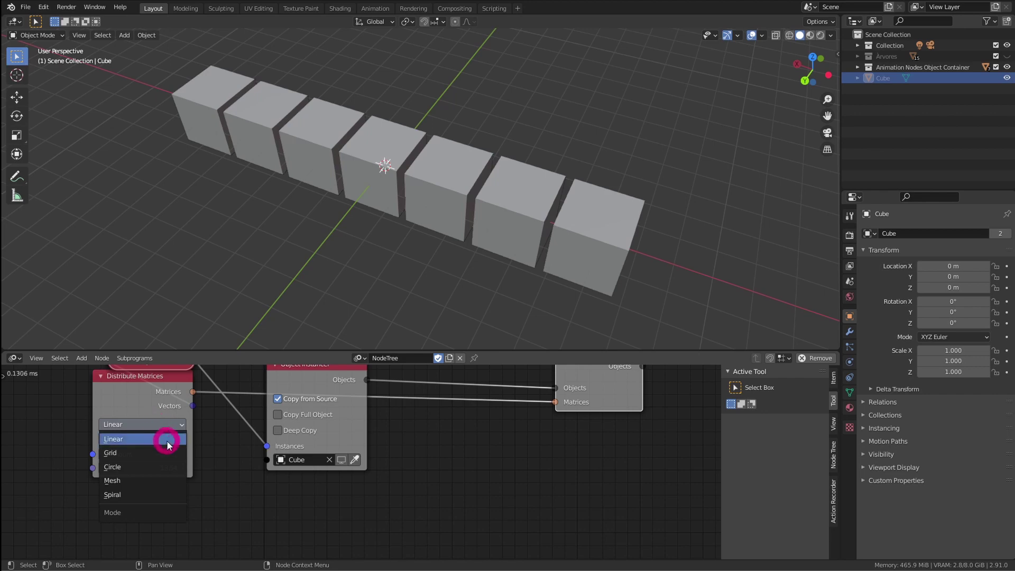
click(128, 440)
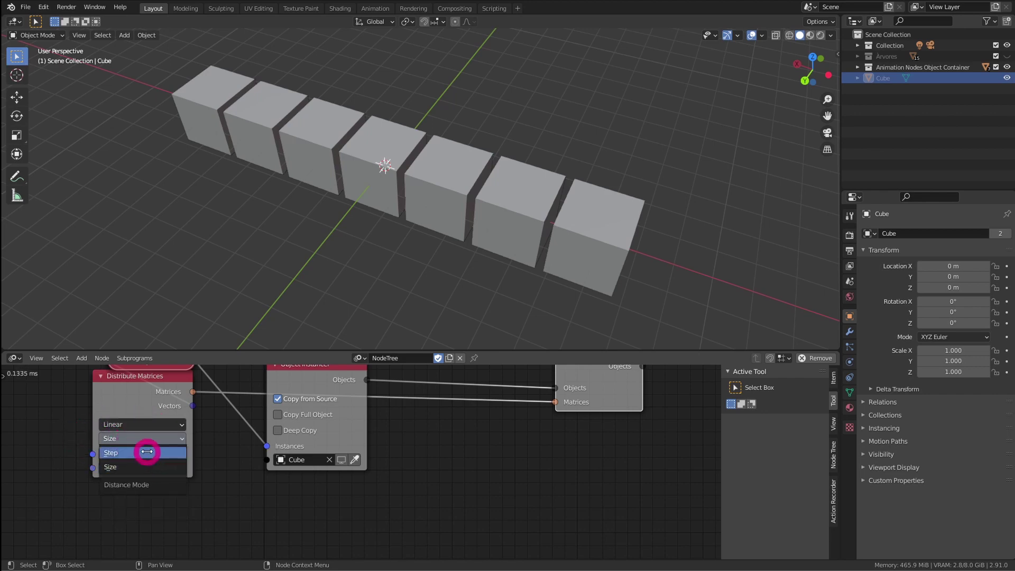
click(147, 452)
drag(165, 468, 196, 469)
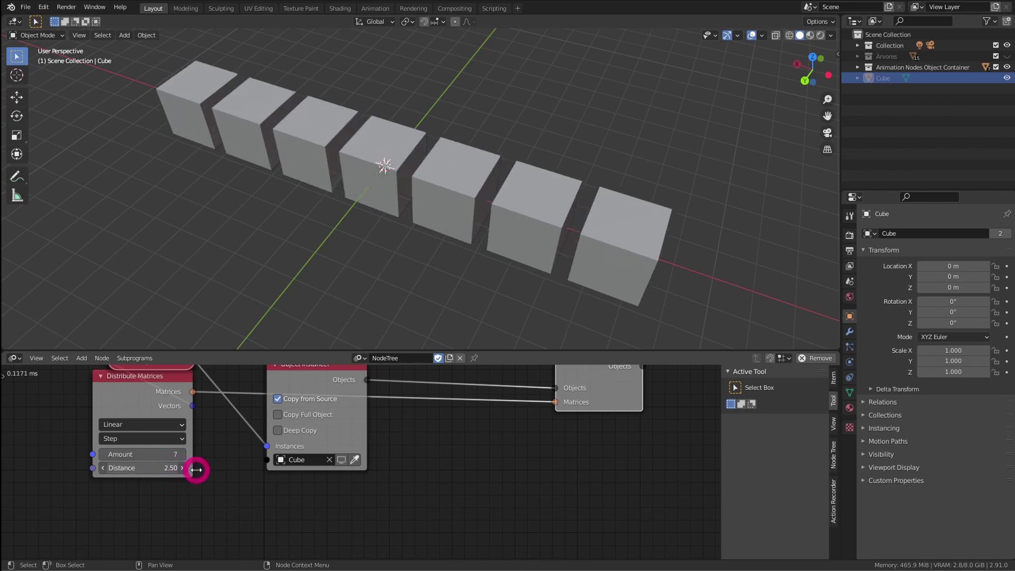
click(182, 454)
click(183, 455)
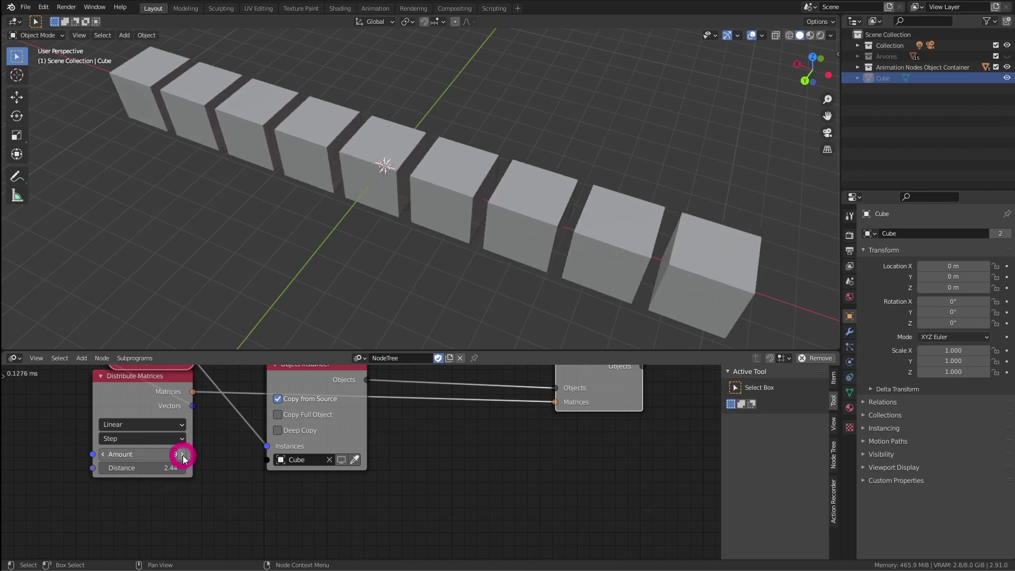
click(182, 455)
click(182, 455)
click(182, 455)
middle_drag(391, 164, 479, 208)
drag(154, 468, 143, 469)
- Switch the distribution to a Grid with Z enabled, 2 Z Divisions, and X, Y and Z Distances of about 2.23, 2.38 and 2.26
click(146, 429)
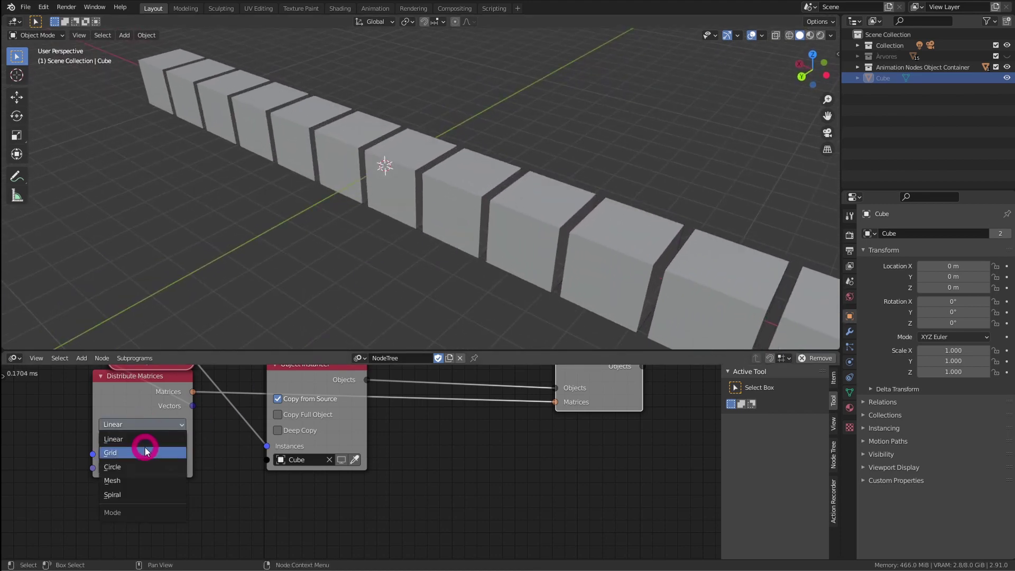
click(145, 447)
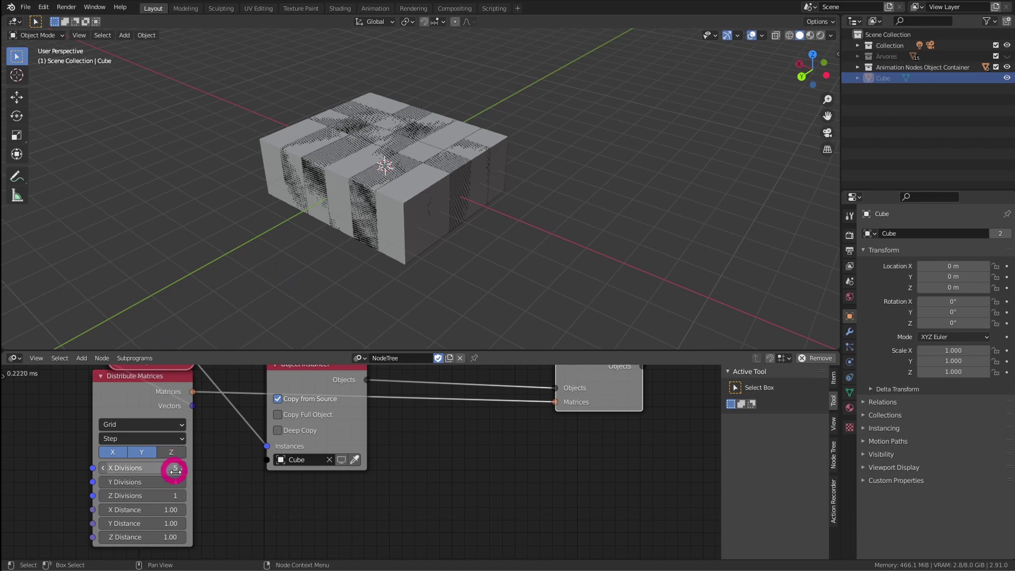
drag(158, 509, 189, 521)
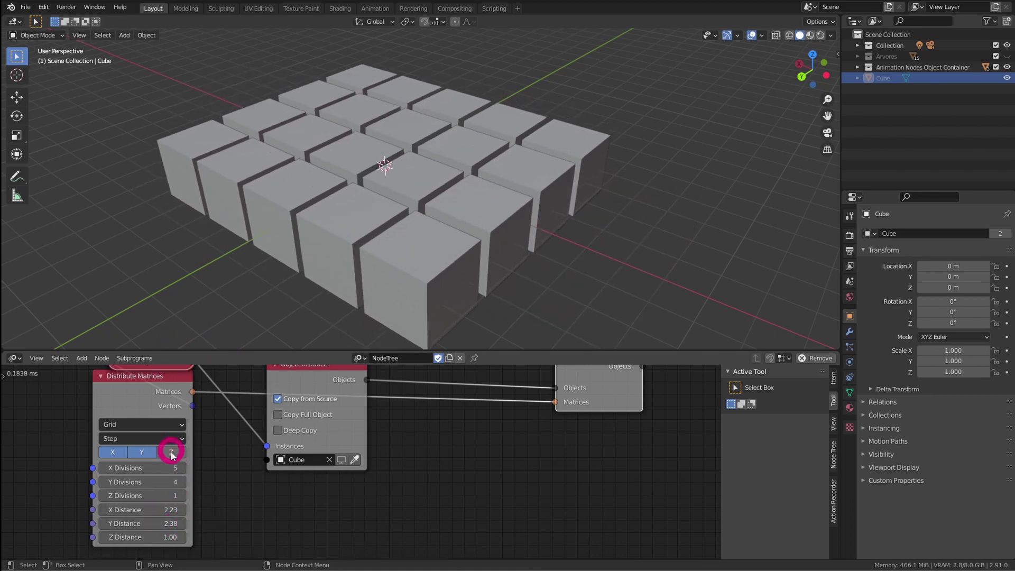
click(182, 497)
middle_drag(399, 274, 377, 257)
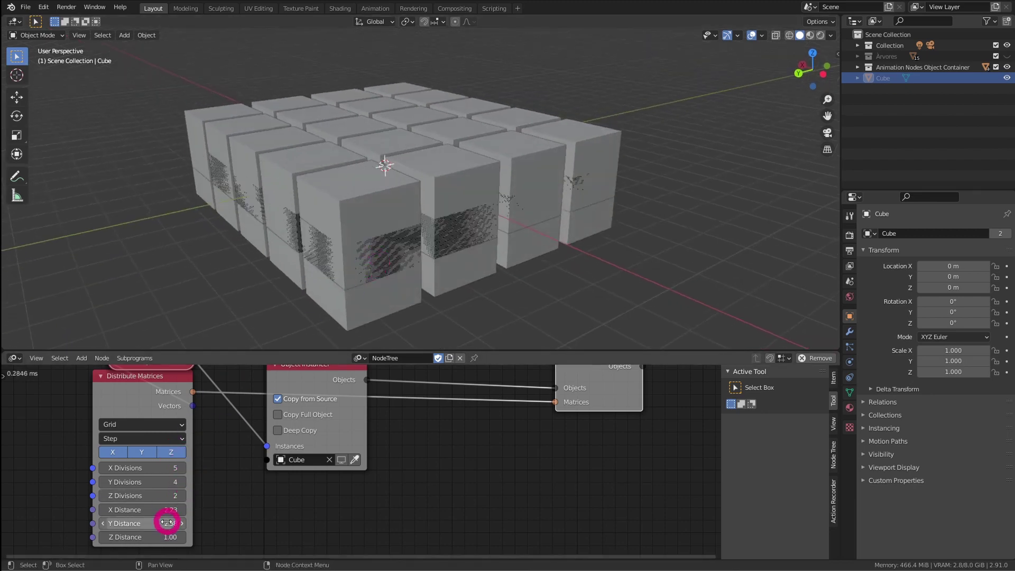
drag(166, 536, 189, 533)
mouse_move(377, 281)
middle_down()
mouse_move(479, 269)
mouse_move(376, 284)
middle_up()
- Switch the distribution to Circle and enlarge its Radius to about 5.44
click(143, 425)
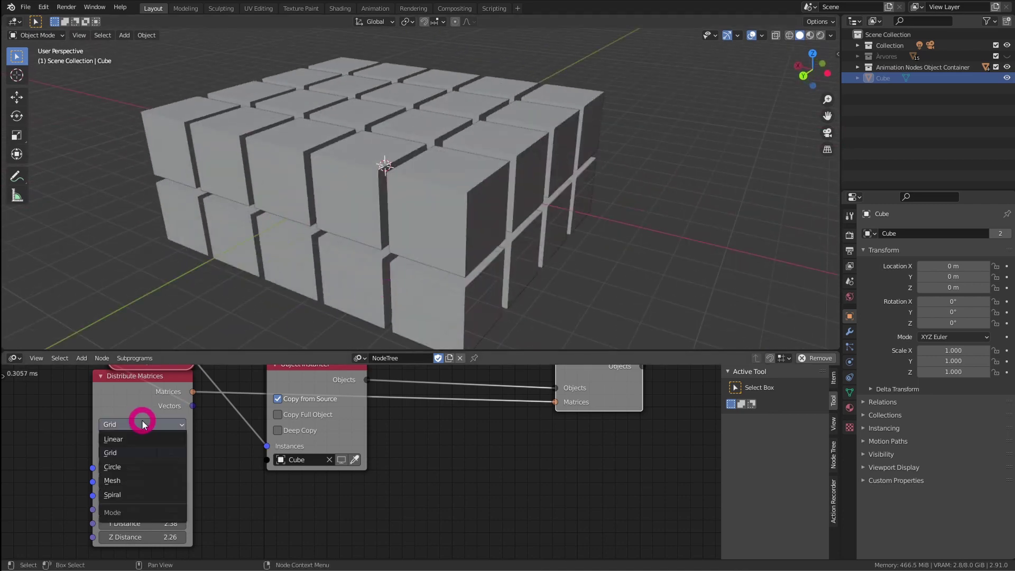
click(151, 468)
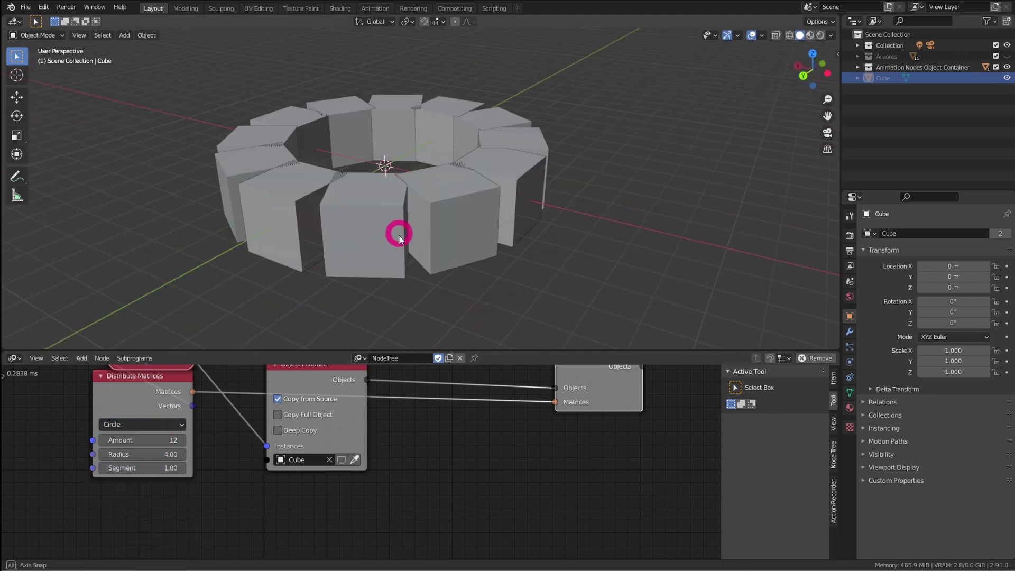
middle_drag(399, 234, 392, 269)
drag(165, 457, 198, 456)
middle_drag(361, 276, 389, 270)
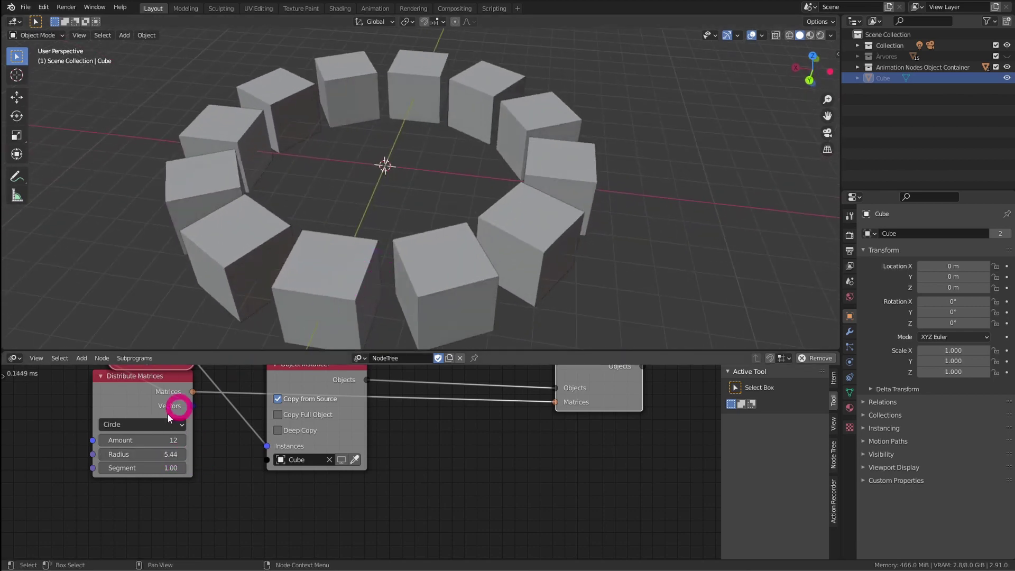
- Switch the distribution to Spiral with Amount 74, Start Angle about 5.52 and End Angle about 25.72, and enlarge the Start Radius
click(156, 426)
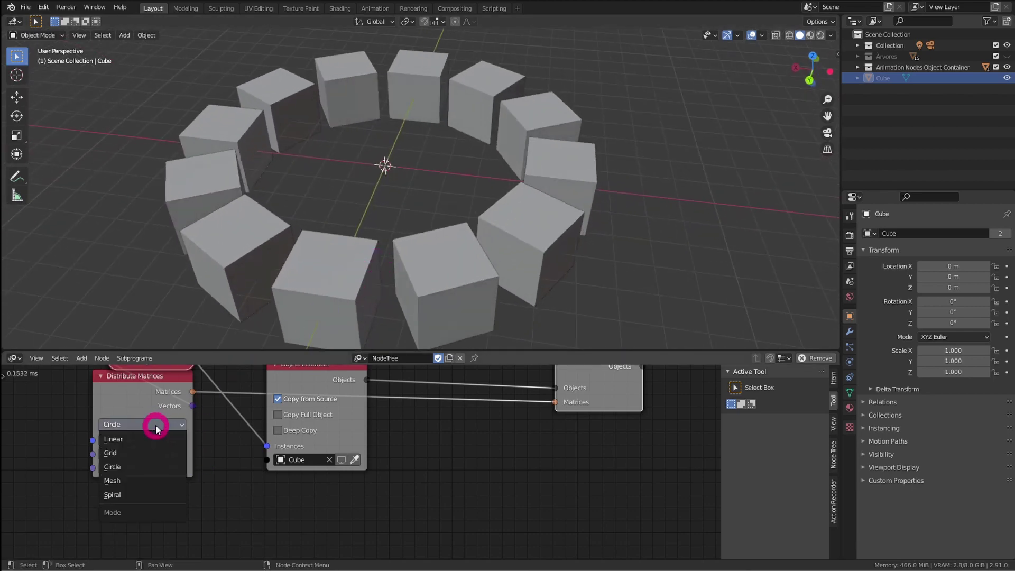
click(154, 495)
drag(147, 440, 192, 442)
middle_drag(342, 268, 317, 344)
drag(168, 482, 263, 501)
drag(165, 525, 225, 494)
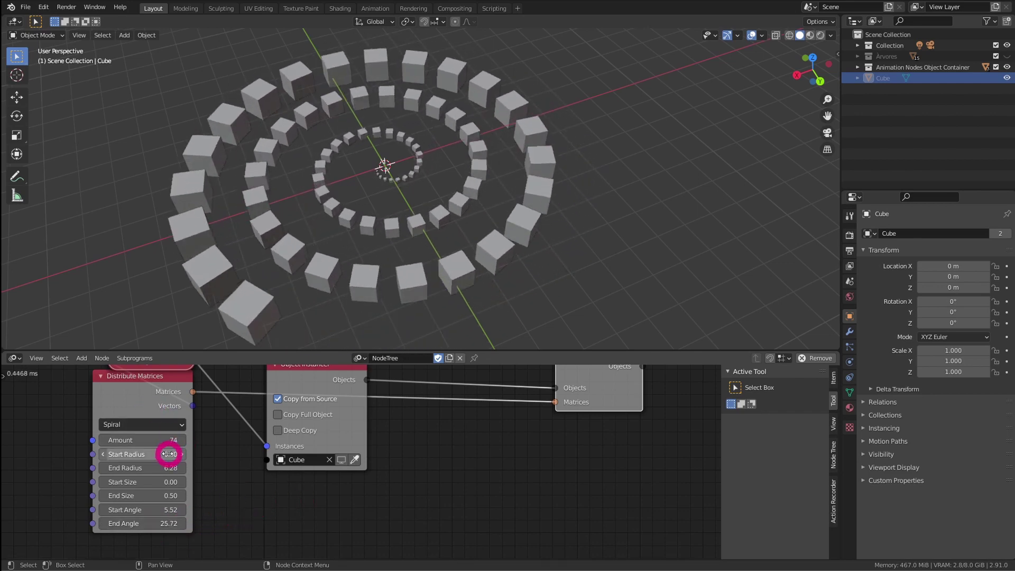
drag(167, 454, 177, 435)
- Switch the Distribute Matrices node to Mesh mode and move it below the Get Length node
click(155, 424)
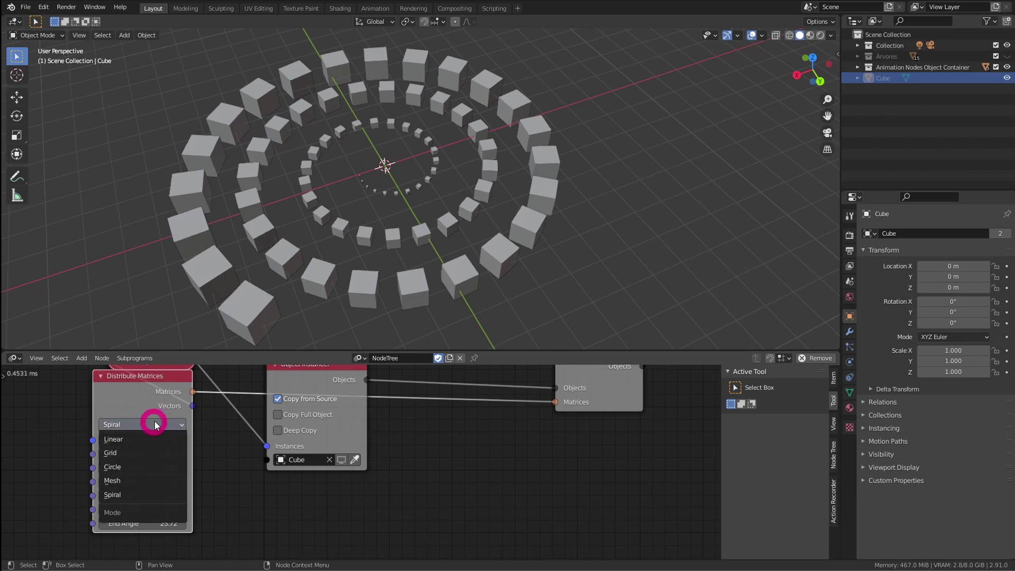
click(141, 481)
middle_drag(168, 421, 271, 442)
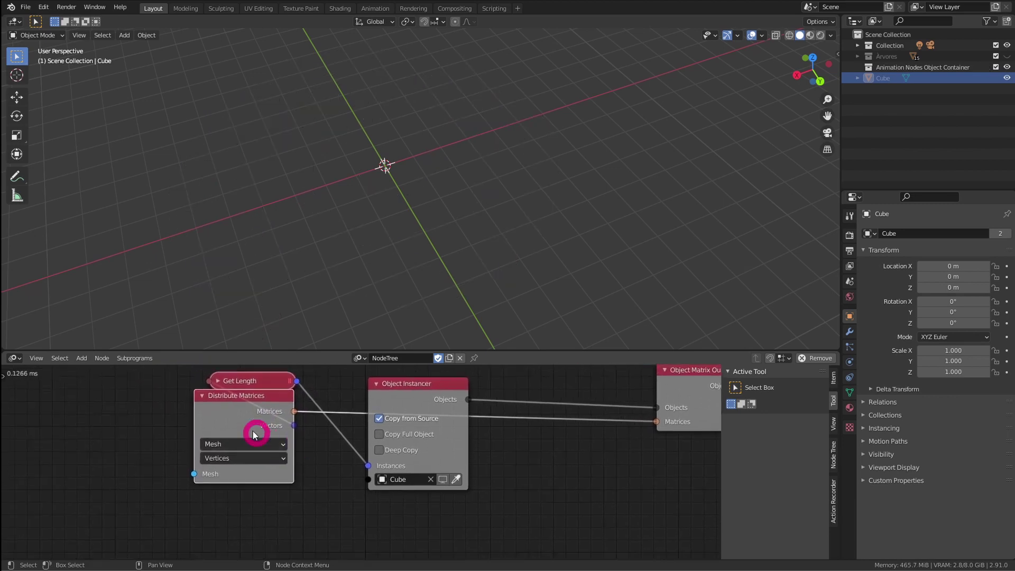
drag(238, 411, 234, 442)
middle_drag(222, 434, 236, 398)
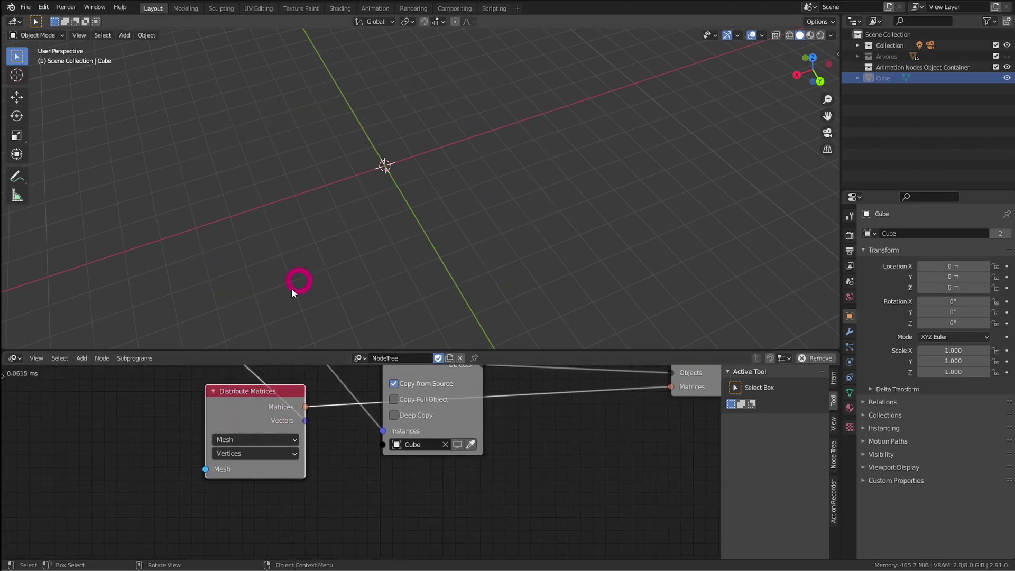
drag(206, 469, 71, 510)
- Add a Grid mesh object with default subdivisions at the centre of the scene
key(shift+a)
mouse_move(369, 174)
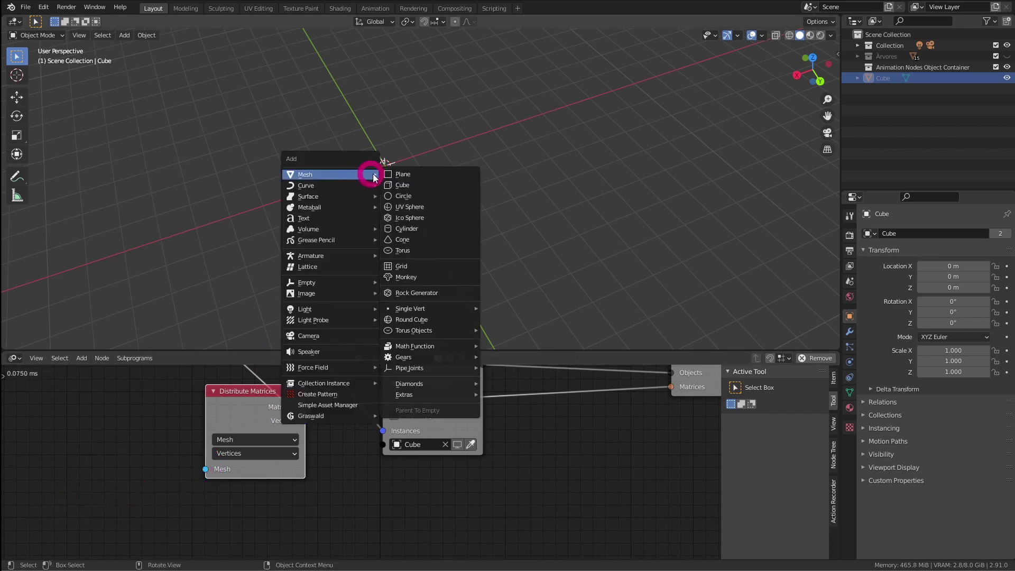
click(424, 265)
middle_drag(403, 224, 476, 214)
scroll(443, 177, up, 5)
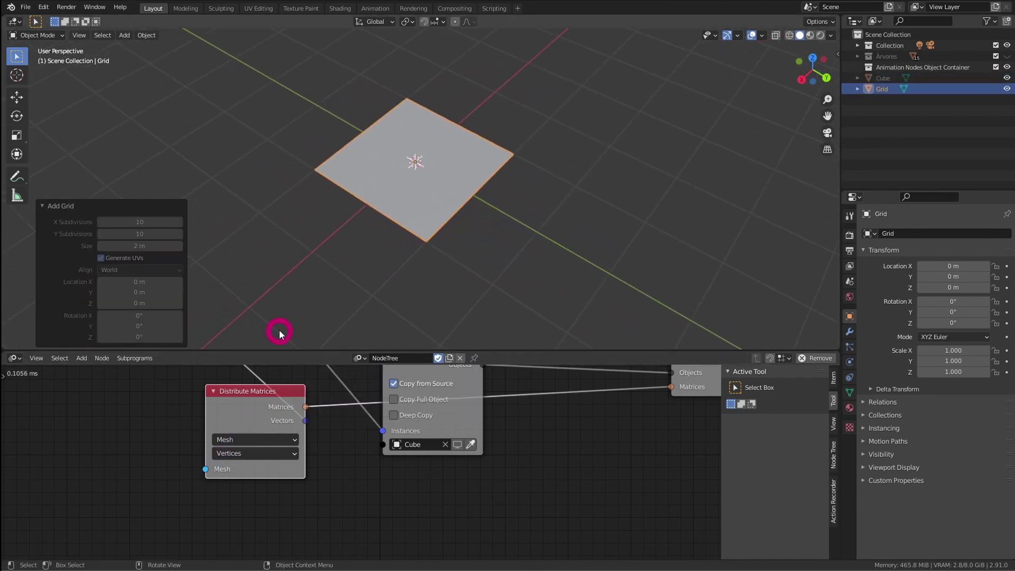
ctrl+middle_drag(412, 238, 350, 93)
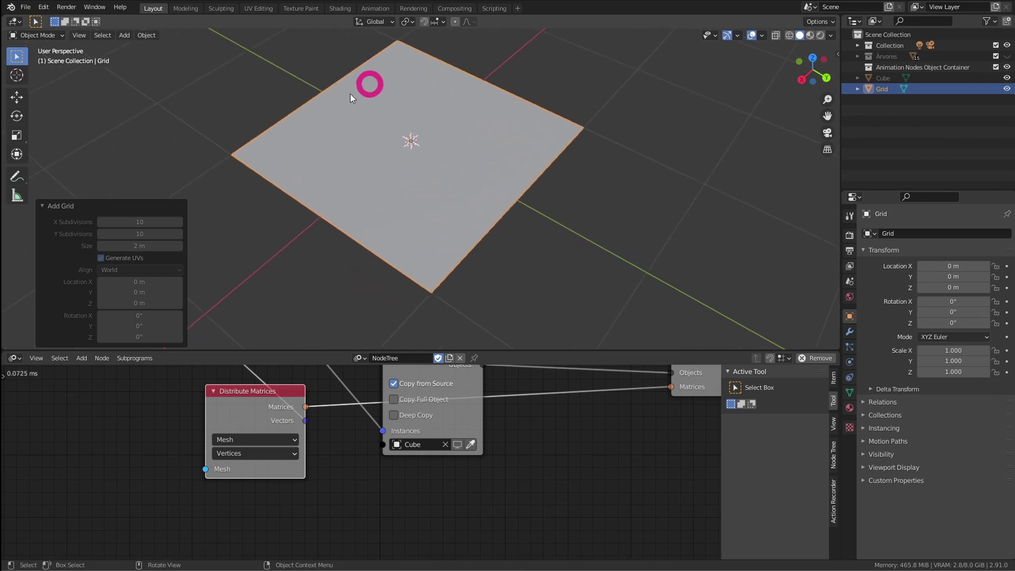
shift+middle_drag(422, 224, 454, 226)
- Examine the new grid's vertices in Edit Mode and return to Object Mode
key(ctrl+Tab)
click(569, 213)
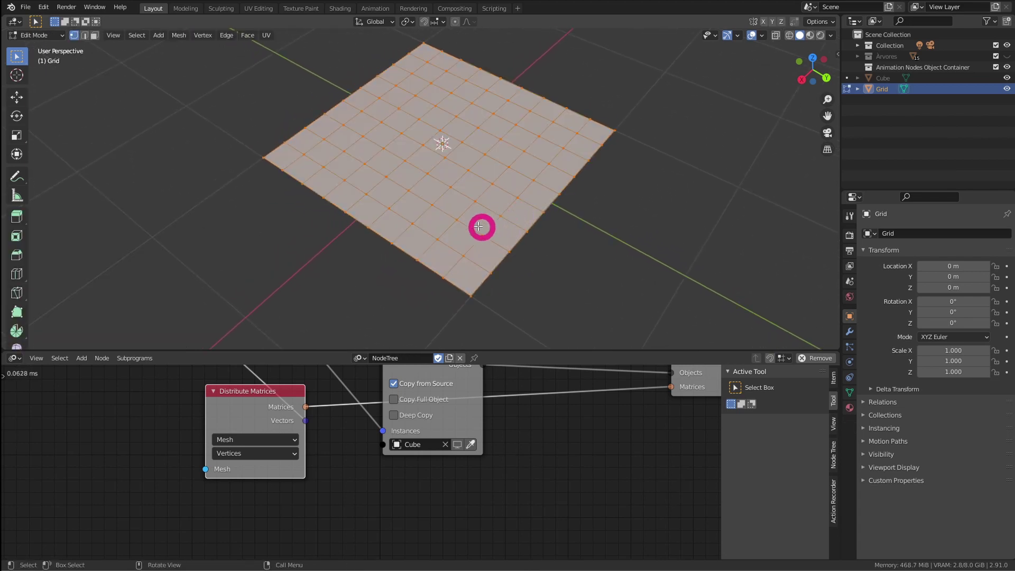
key(ctrl+Tab)
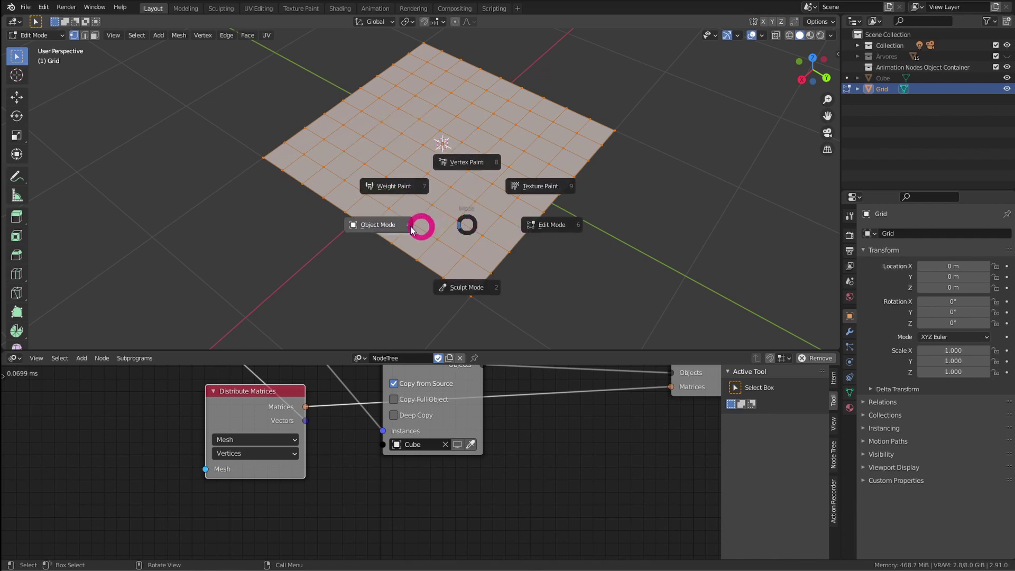
click(443, 174)
- Add a Mesh Object Input node, assign the Grid object, and link its Mesh output to the Distribute Matrices Mesh input
key(shift+a)
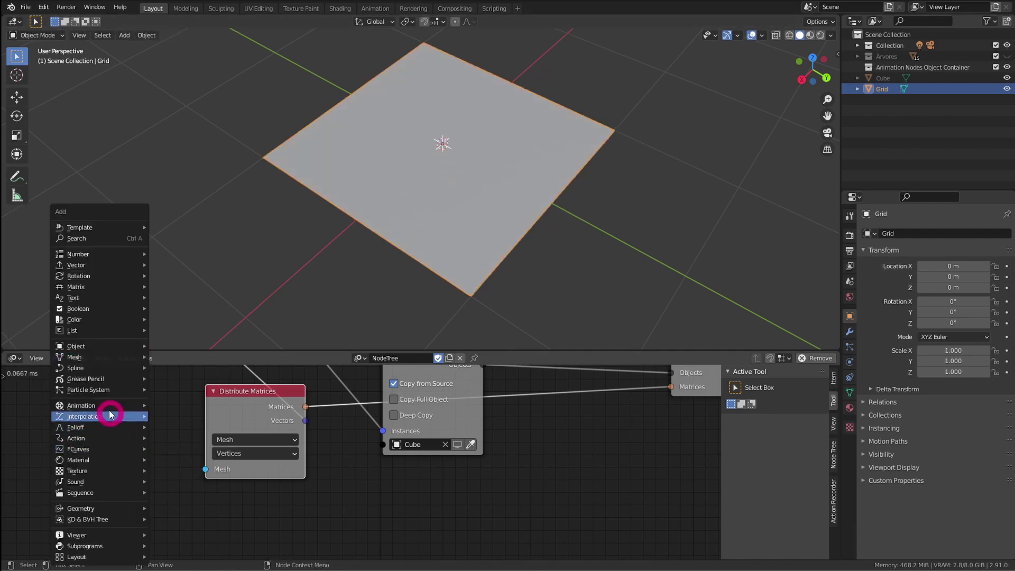
mouse_move(97, 362)
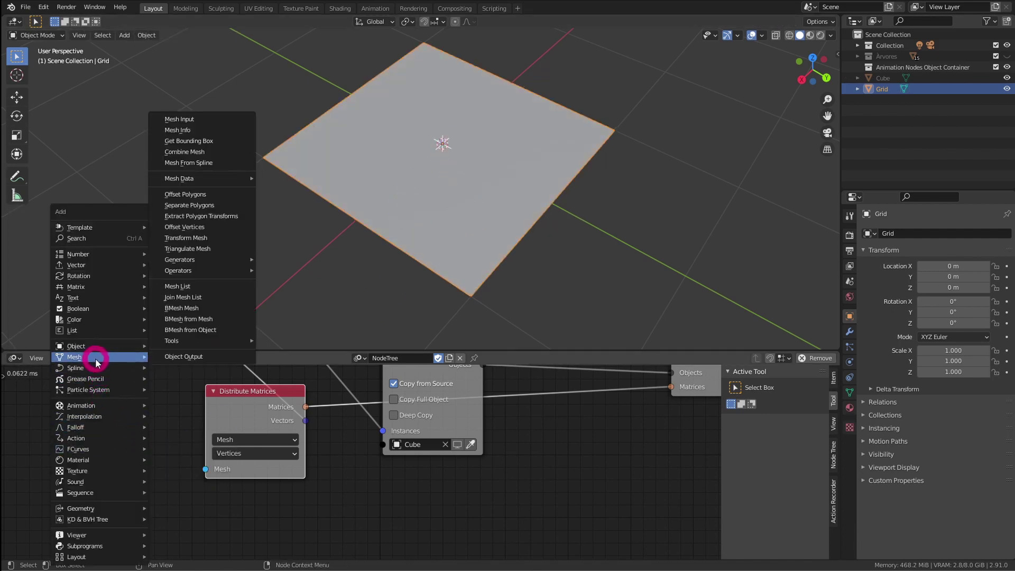
click(235, 120)
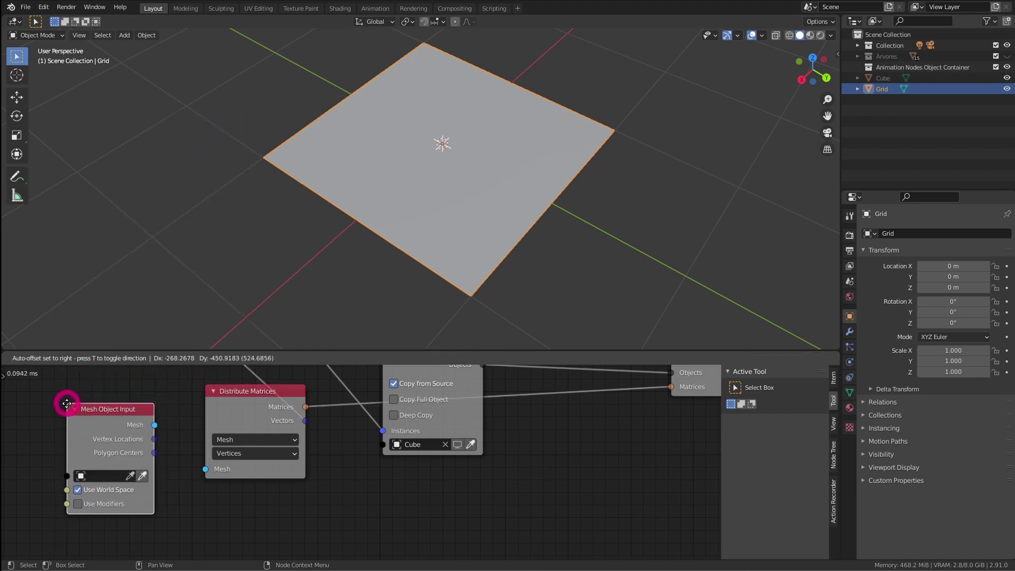
click(69, 405)
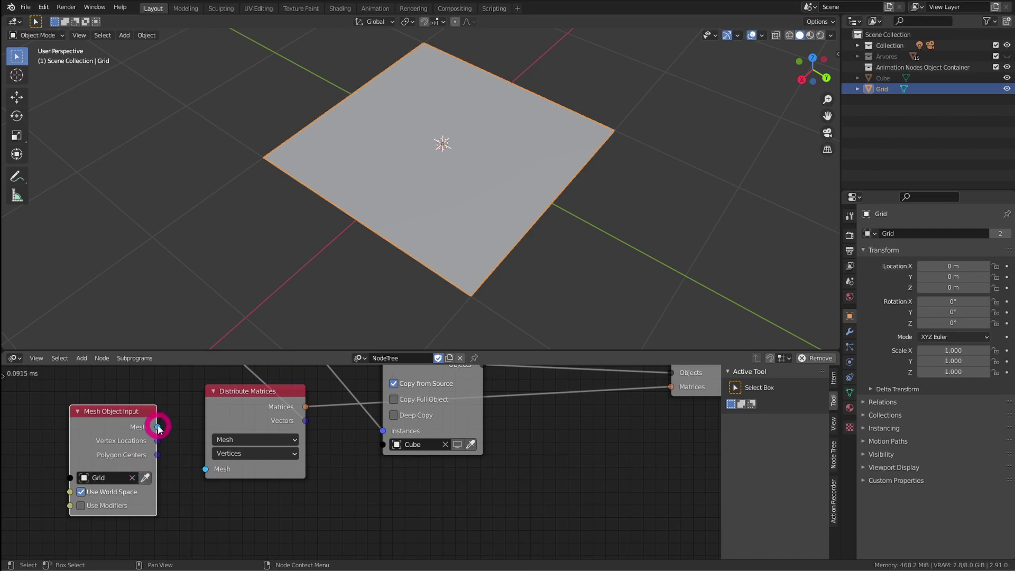
drag(159, 427, 206, 469)
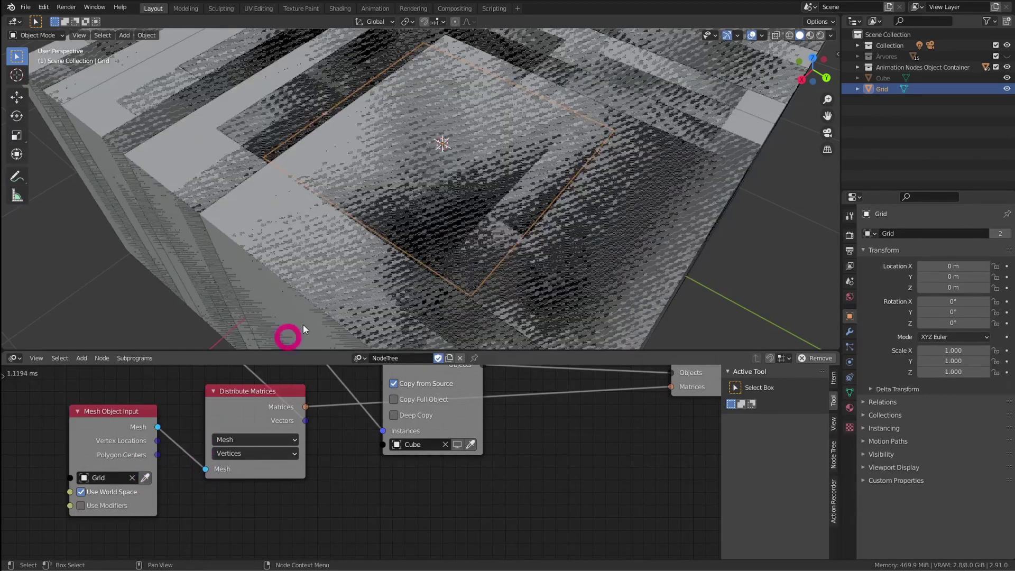
ctrl+middle_drag(506, 198, 439, 275)
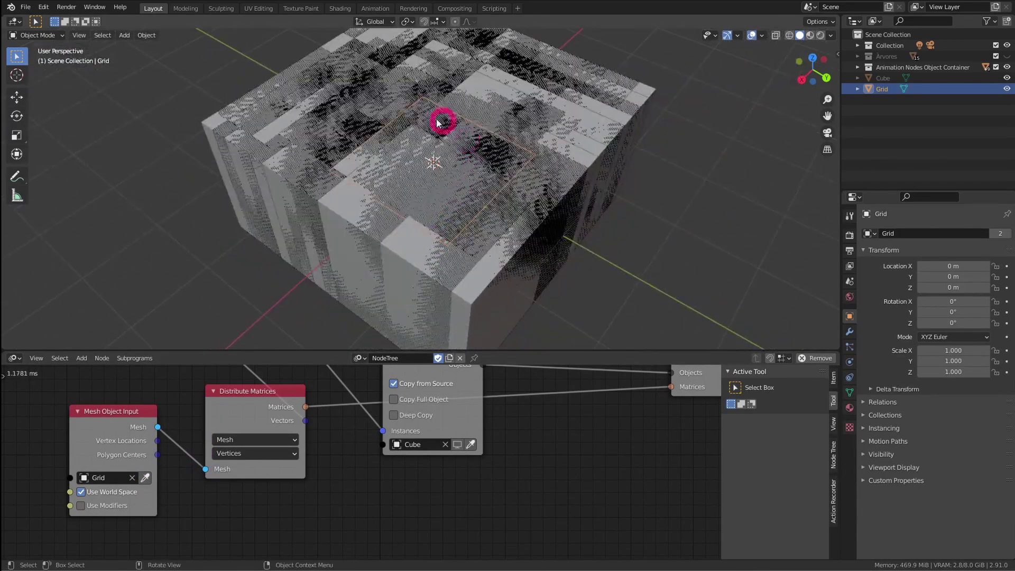
middle_drag(309, 221, 436, 188)
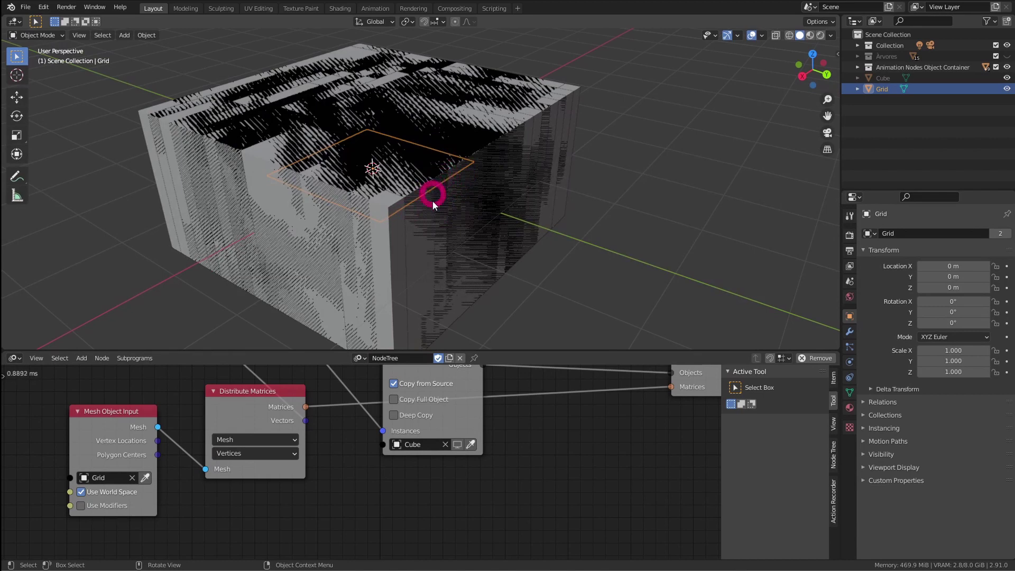
- Insert an Offset Matrix node on the link between Distribute Matrices and Object Matrix Output, and move the output node slightly away from it
middle_drag(584, 387, 520, 435)
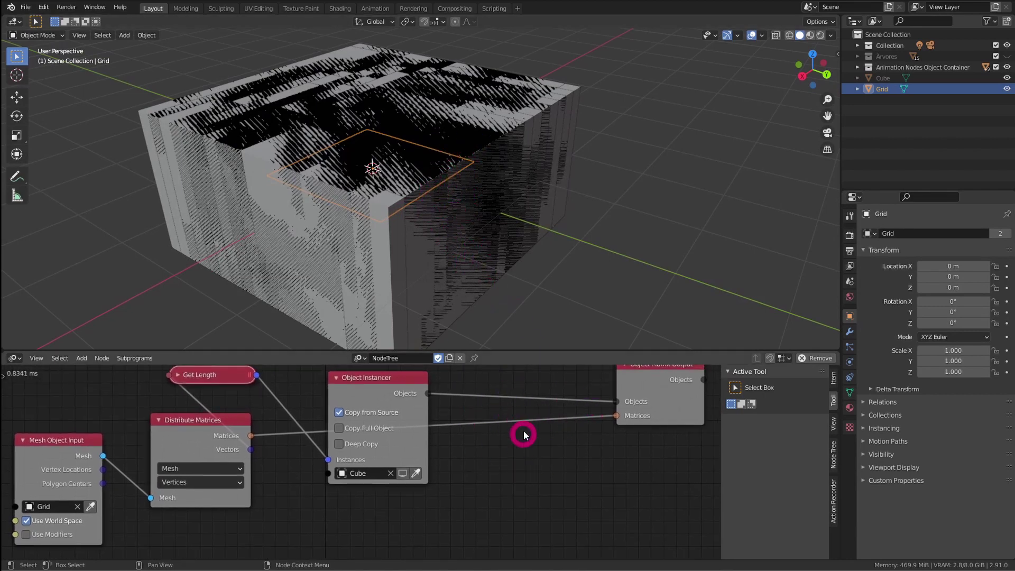
middle_drag(512, 412, 463, 425)
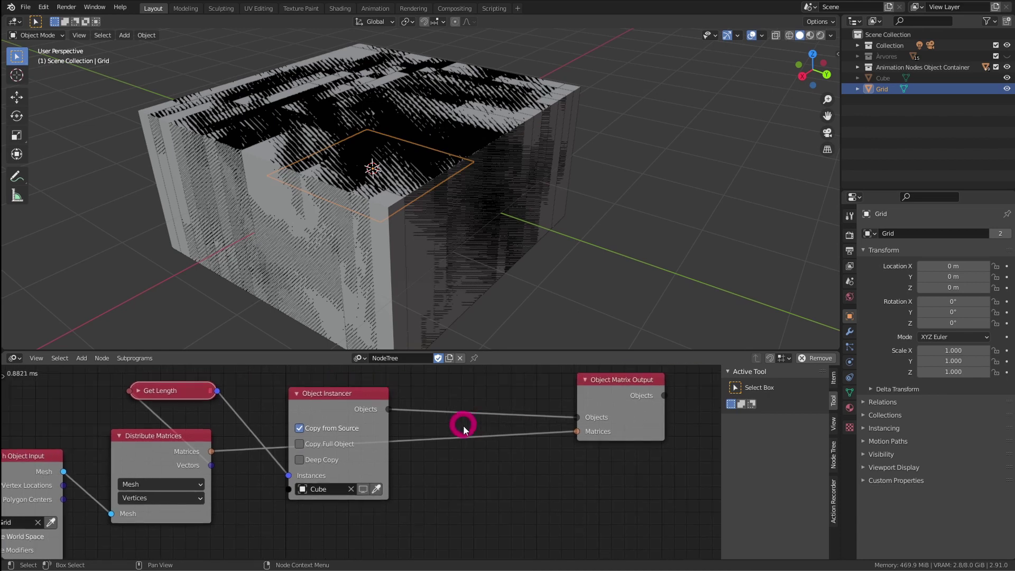
key(shift+a)
mouse_move(463, 418)
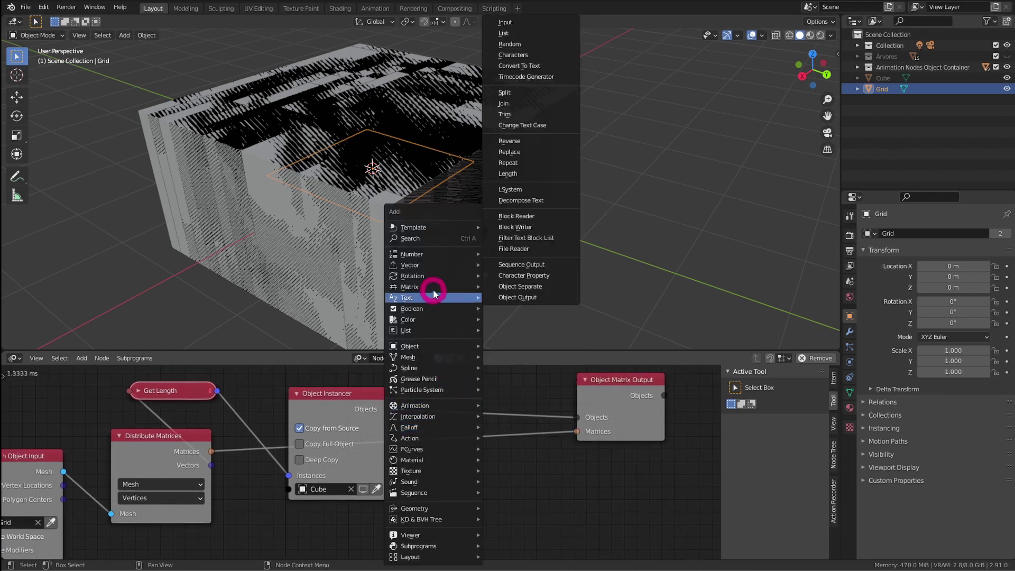
mouse_move(433, 287)
click(526, 443)
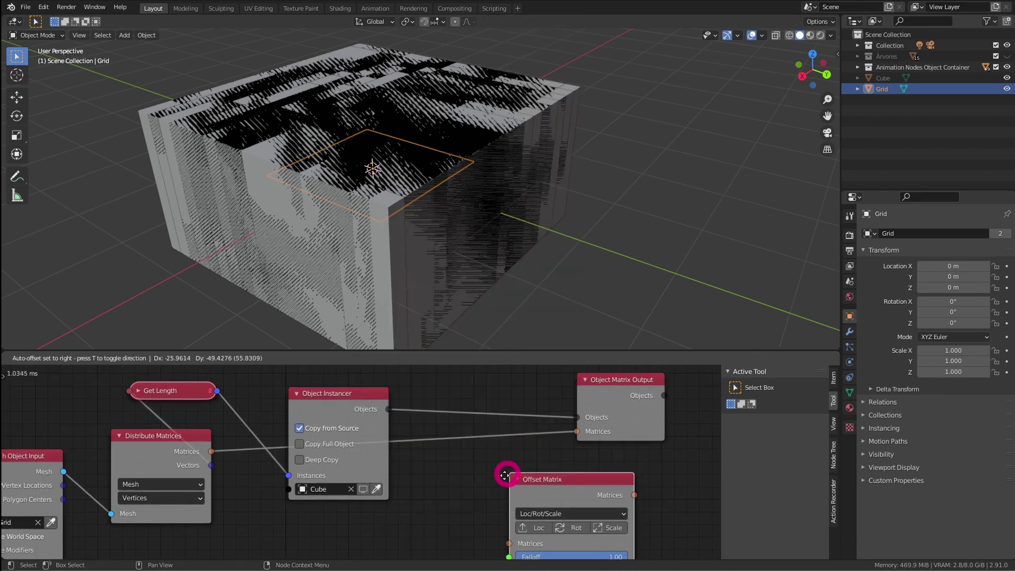
click(448, 477)
drag(486, 485, 441, 440)
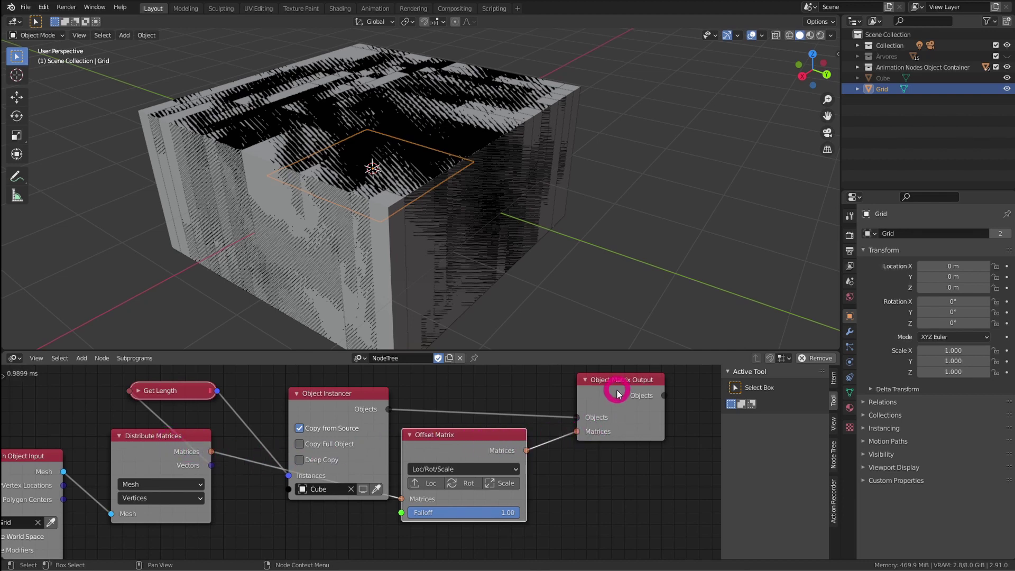
drag(617, 390, 637, 392)
- Enable Scale on the Offset Matrix node and set its X, Y and Z scale to 0.04
middle_drag(535, 429, 516, 404)
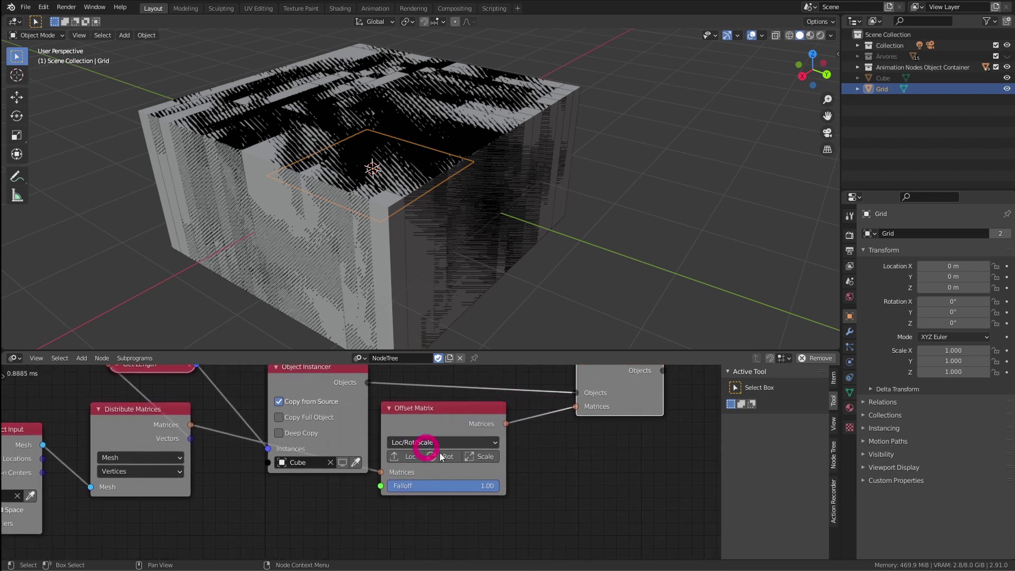
click(482, 459)
middle_drag(517, 486, 507, 433)
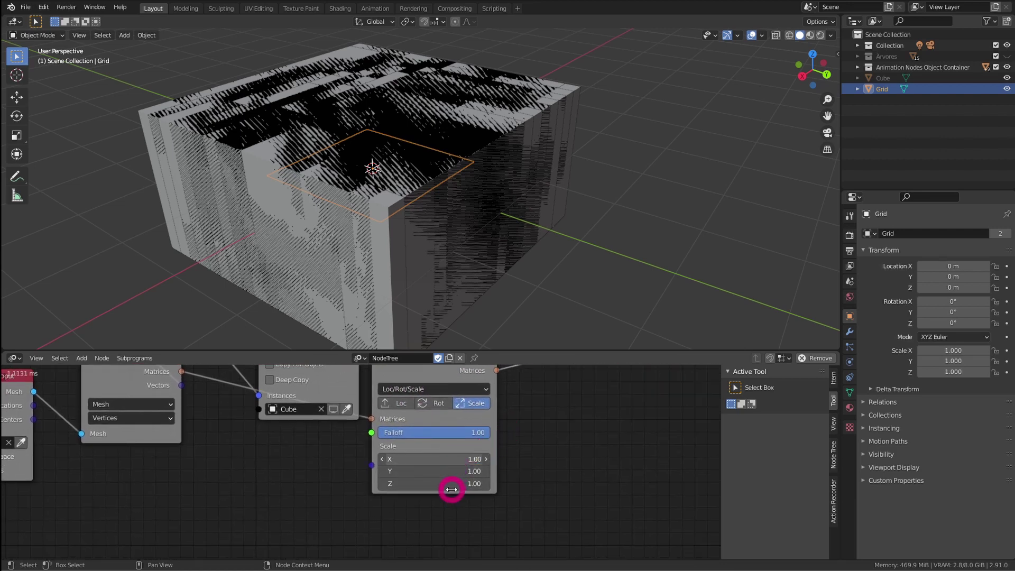
mouse_move(452, 489)
mouse_down()
mouse_move(433, 485)
mouse_move(440, 478)
mouse_up()
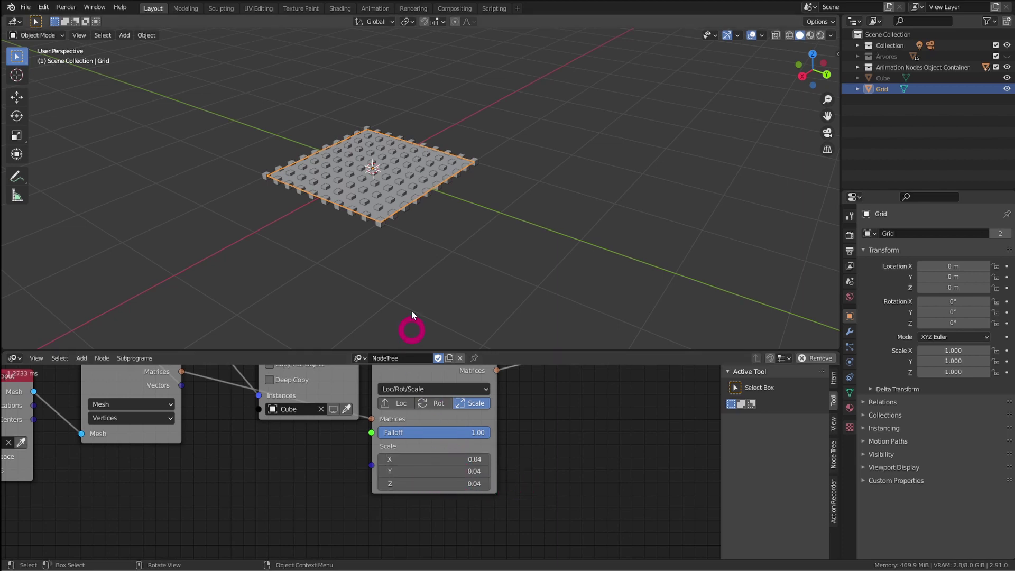
- Inspect the scaled cubes on the grid's vertices and switch the Distribute Matrices mesh mode to Polygons
ctrl+middle_drag(387, 227, 396, 165)
shift+middle_drag(371, 201, 514, 234)
shift+middle_drag(515, 234, 467, 196)
middle_drag(226, 453, 418, 505)
middle_drag(437, 462, 347, 447)
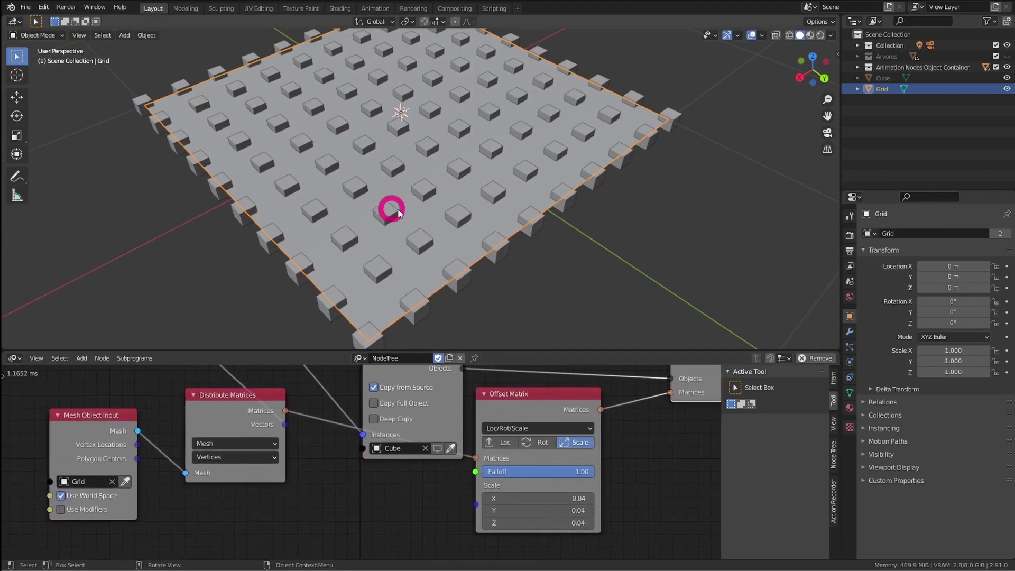
middle_drag(398, 213, 428, 231)
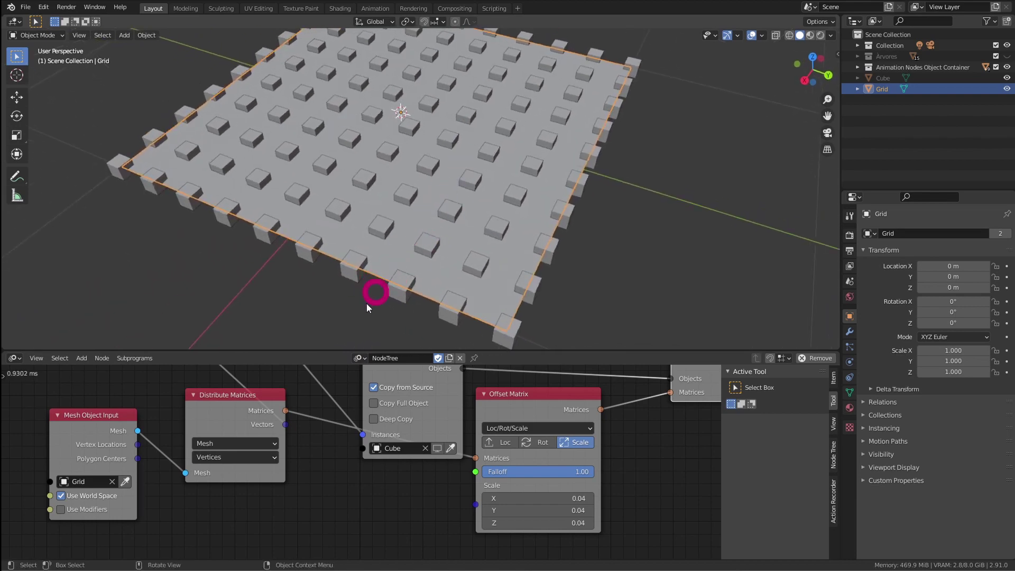
click(250, 458)
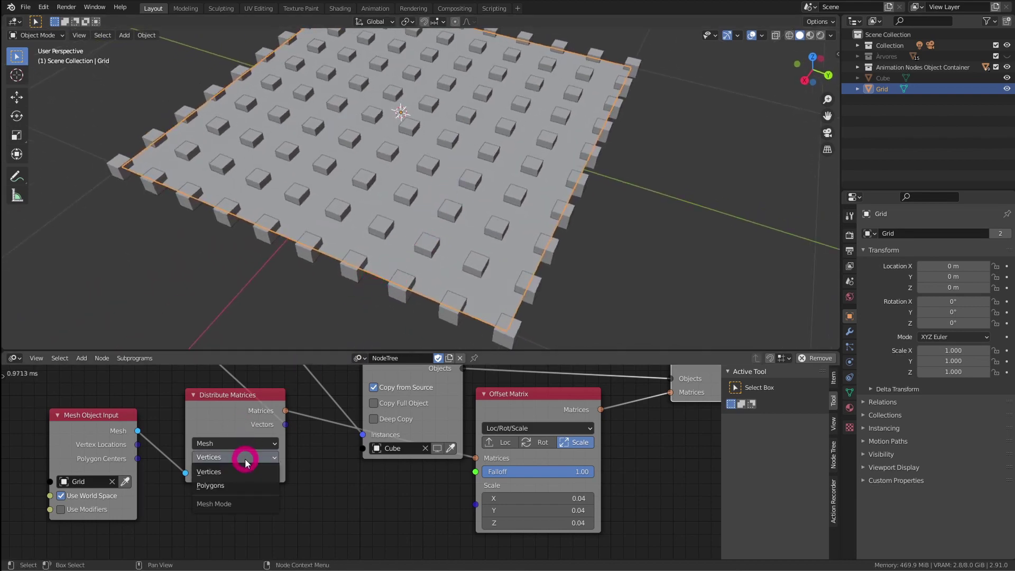
click(231, 487)
middle_drag(370, 271, 376, 313)
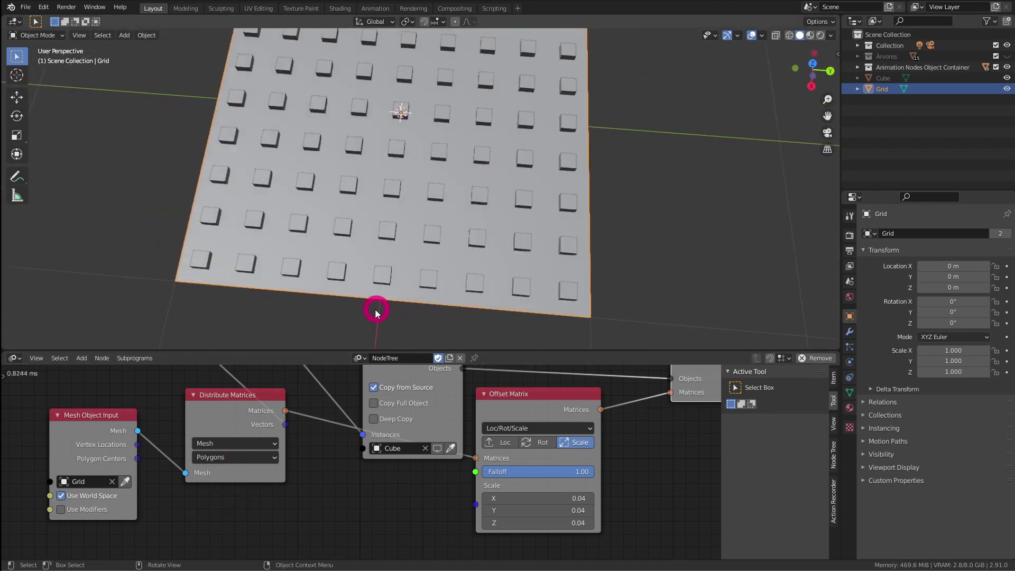
- Examine how the cubes sit on the grid's polygons, up close from the side and from above
middle_drag(529, 301, 448, 203)
scroll(425, 183, up, 2)
scroll(465, 216, up, 3)
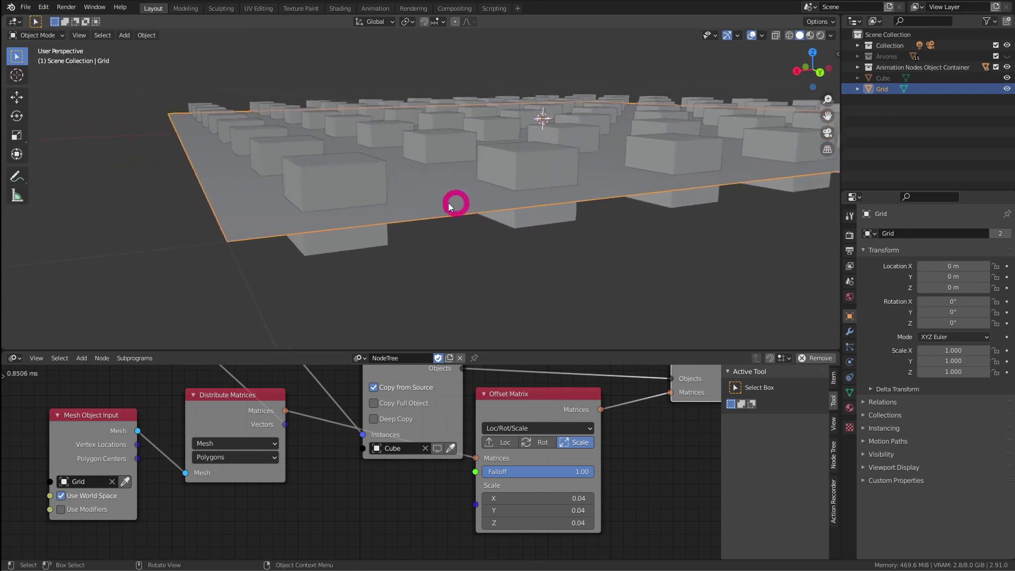
middle_drag(377, 204, 379, 195)
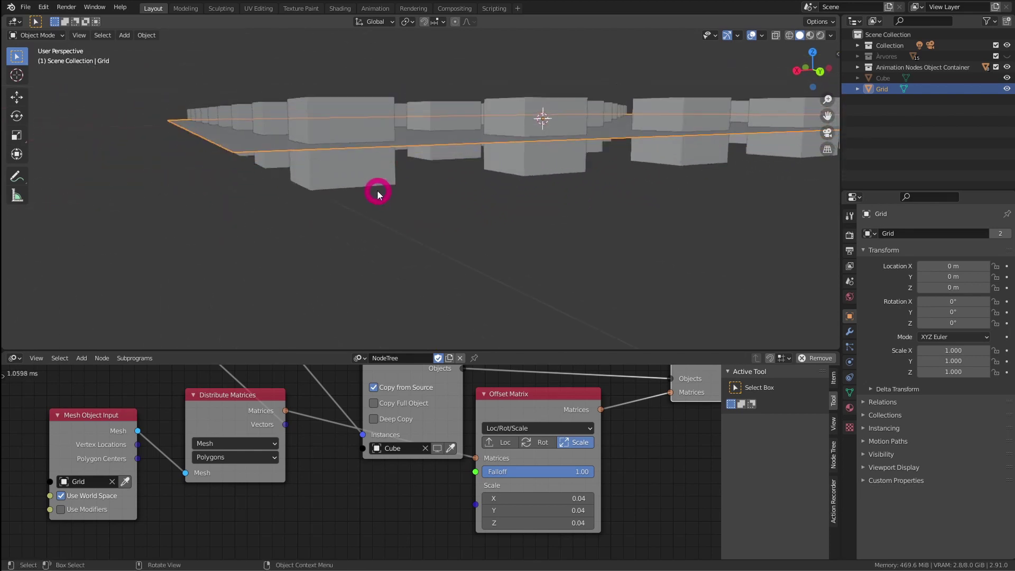
mouse_move(378, 142)
middle_down()
mouse_move(412, 163)
mouse_move(384, 150)
middle_up()
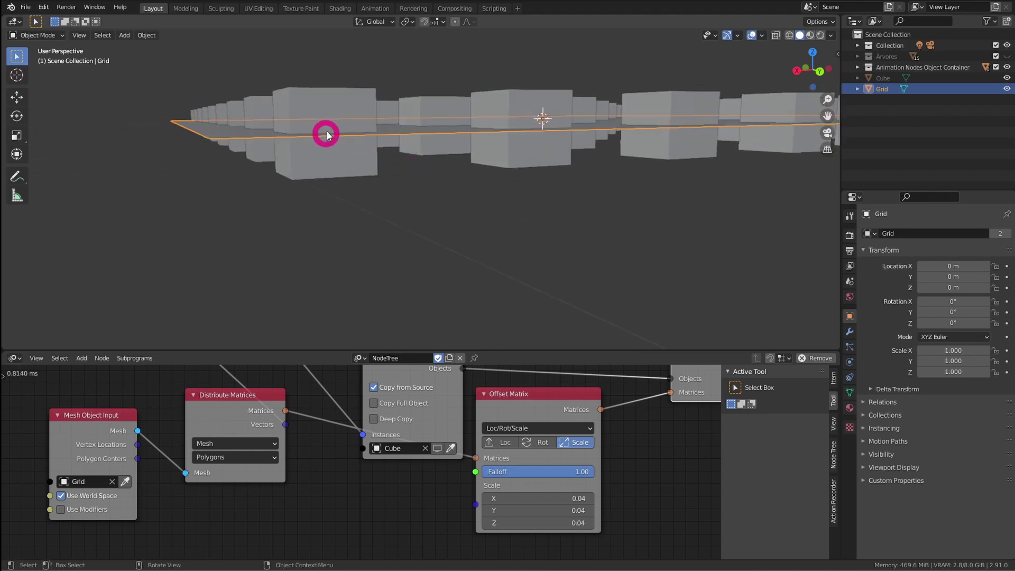
middle_drag(329, 176, 425, 232)
scroll(415, 249, down, 5)
middle_drag(303, 459, 322, 464)
scroll(322, 464, down, 5)
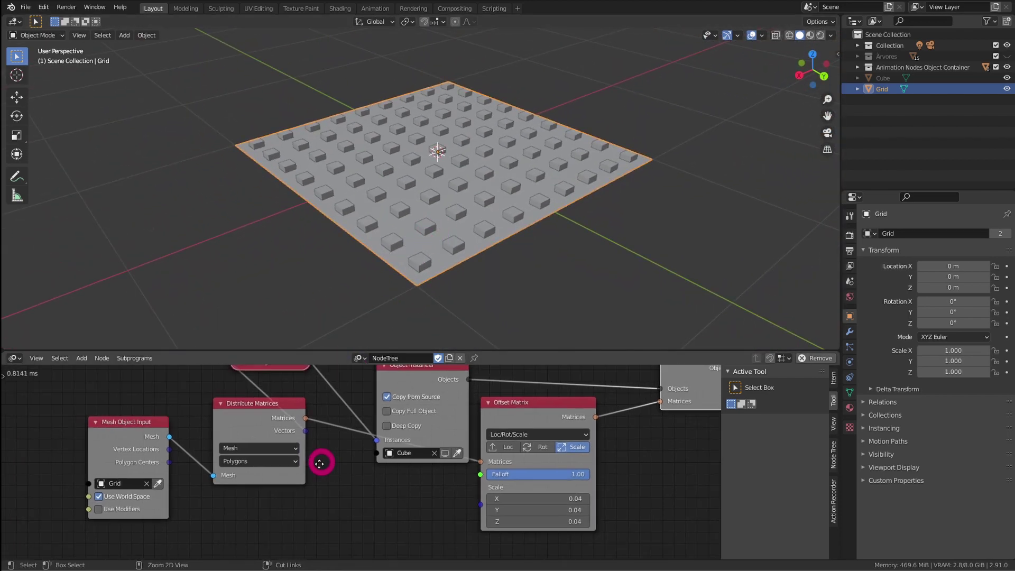
mouse_move(495, 182)
middle_down()
mouse_move(543, 232)
mouse_move(492, 199)
mouse_move(491, 184)
middle_up()
mouse_move(406, 238)
middle_down()
mouse_move(445, 257)
mouse_move(412, 233)
middle_up()
scroll(411, 267, up, 3)
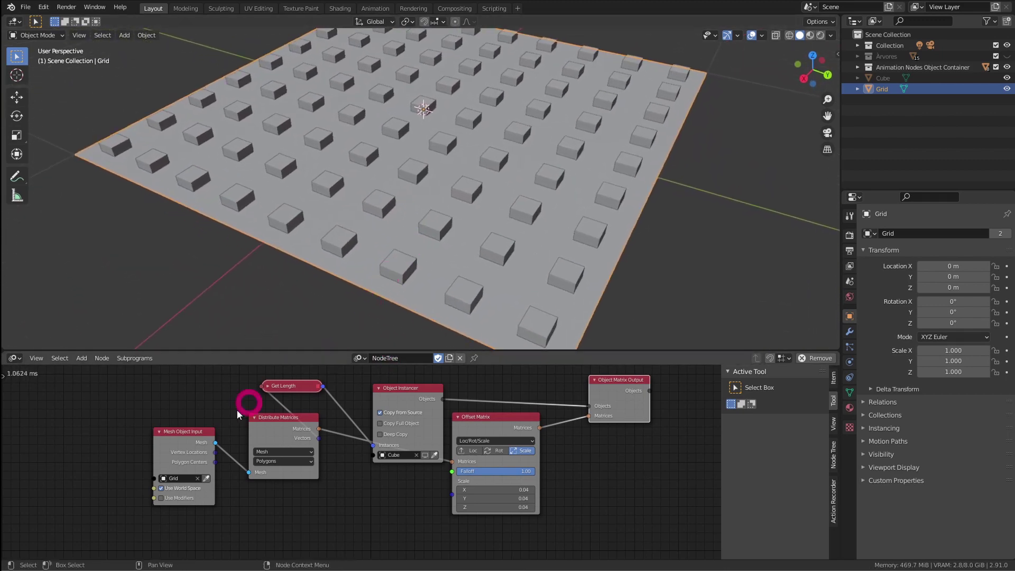
- Move the Mesh Object Input node farther away from the Distribute Matrices node
drag(186, 441, 129, 450)
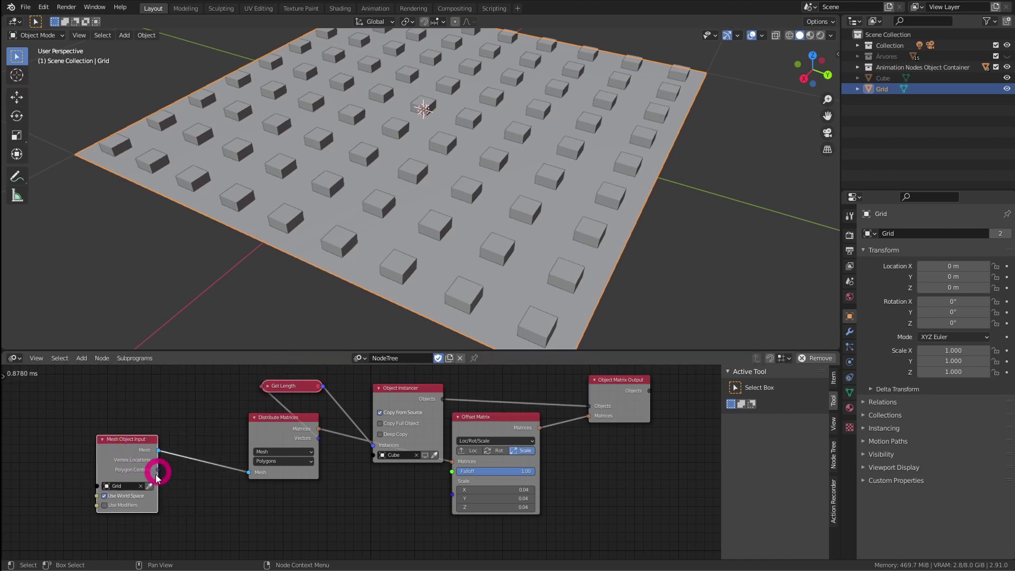
mouse_move(181, 468)
middle_down()
mouse_move(204, 454)
mouse_move(194, 455)
middle_up()
scroll(193, 465, up, 1)
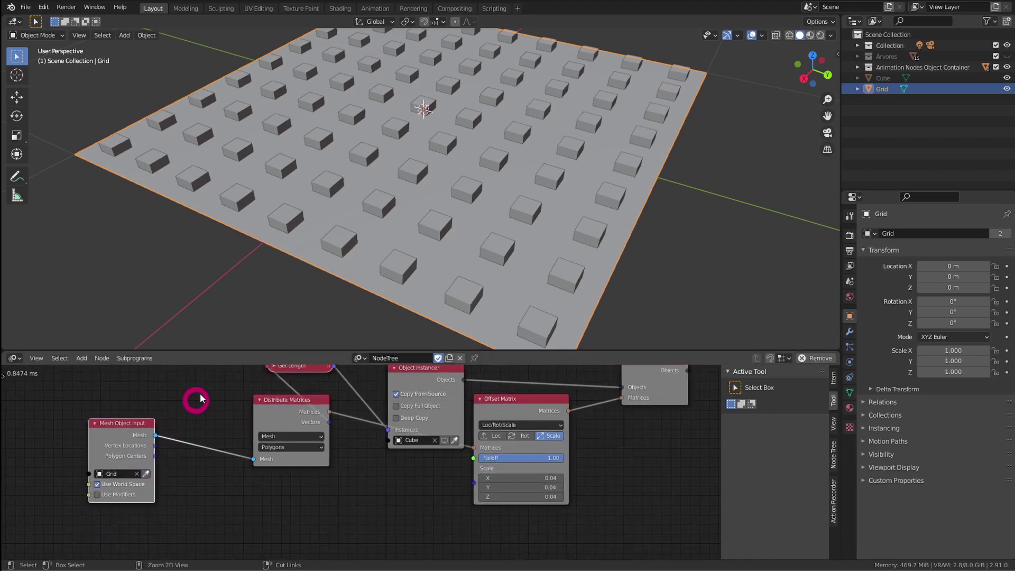
- Add a Subdivision Surface modifier to the Grid object
shift+middle_drag(478, 223, 370, 212)
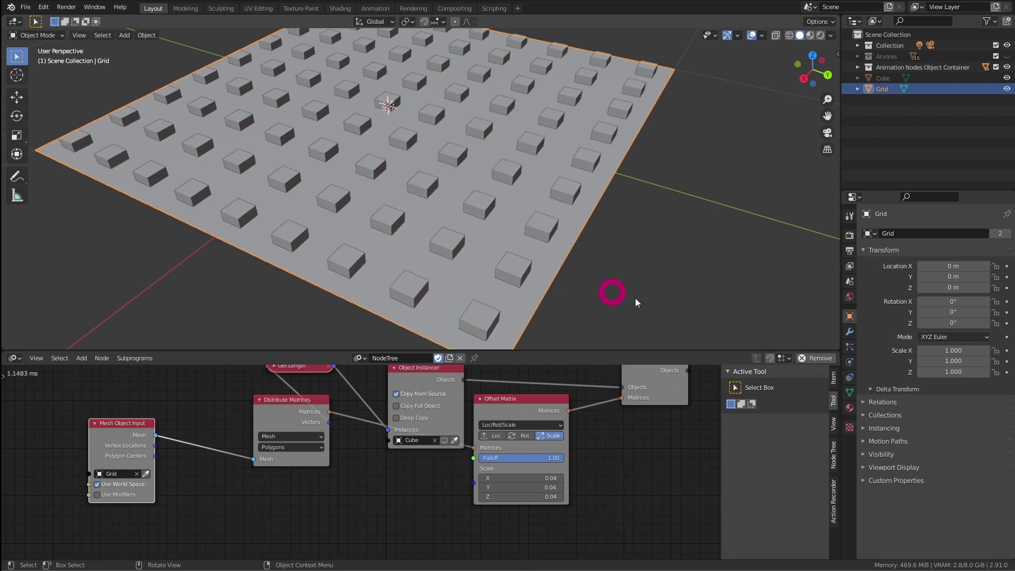
click(850, 332)
click(908, 234)
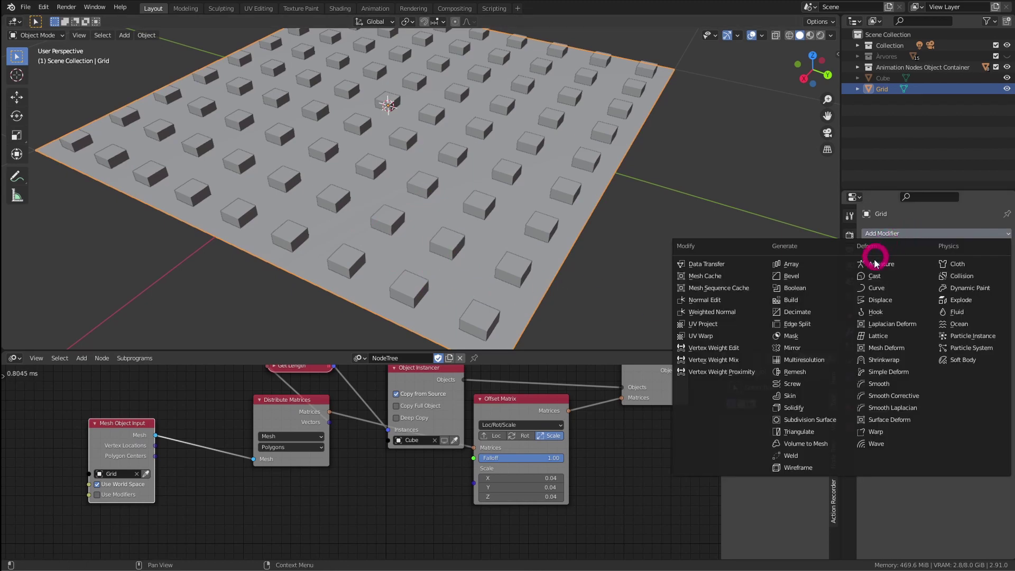
click(827, 420)
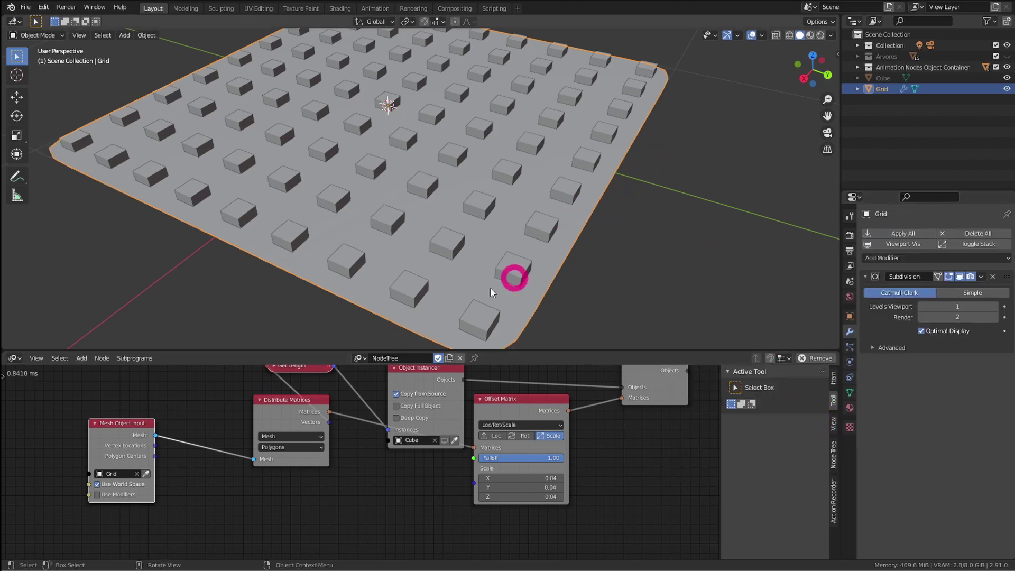
- Enable Use Modifiers on the Mesh Object Input node so the cubes follow the subdivided grid
scroll(104, 492, up, 2)
middle_drag(108, 455, 255, 429)
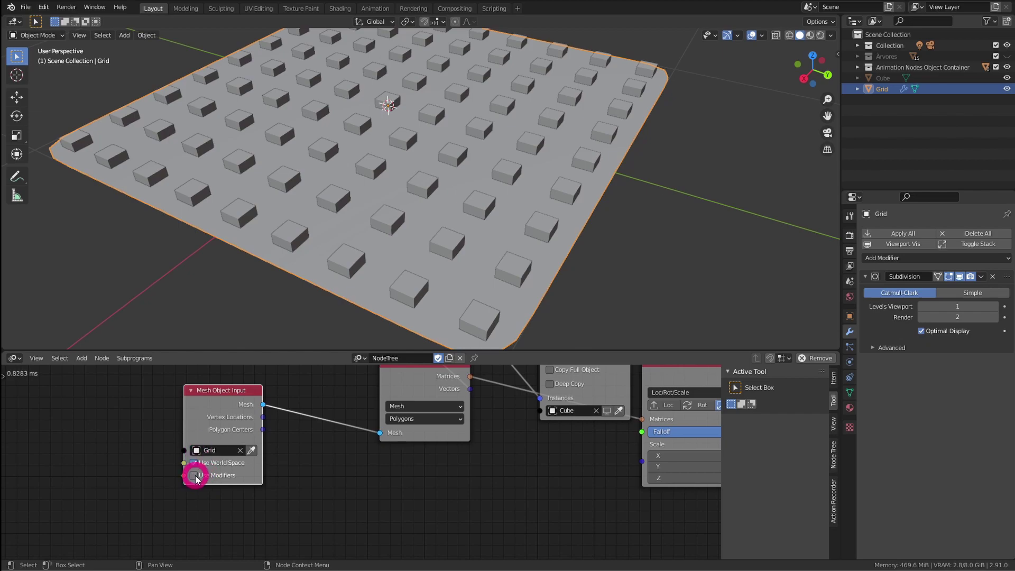
click(195, 475)
middle_drag(524, 202, 412, 235)
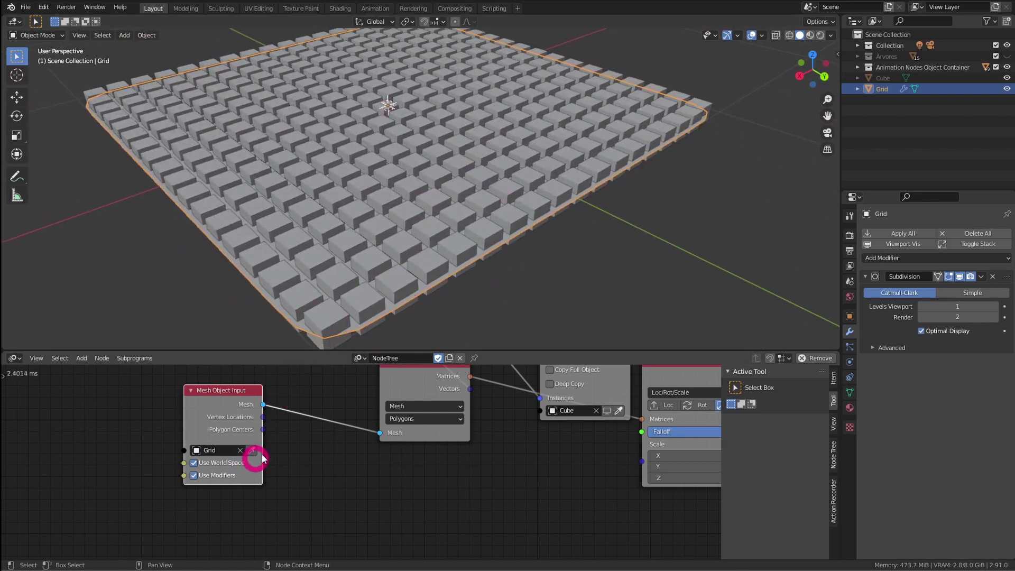
- Add a Wave modifier to the Grid object and play the animation
middle_drag(509, 212, 734, 245)
click(907, 258)
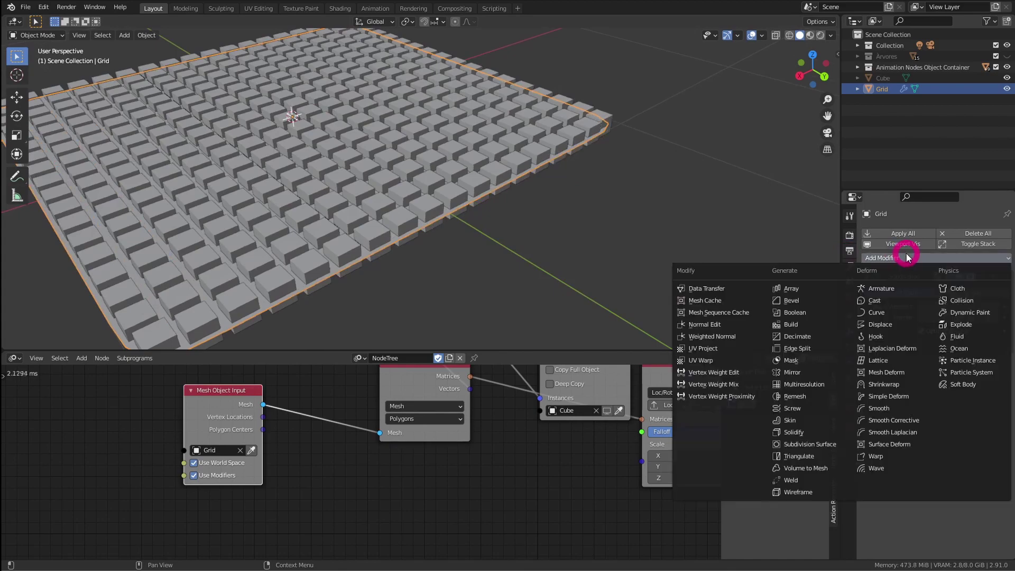
click(877, 470)
shift+middle_drag(459, 228, 608, 171)
key(space)
- Hide the Grid object to view the animated cubes alone, and show it again
click(1008, 89)
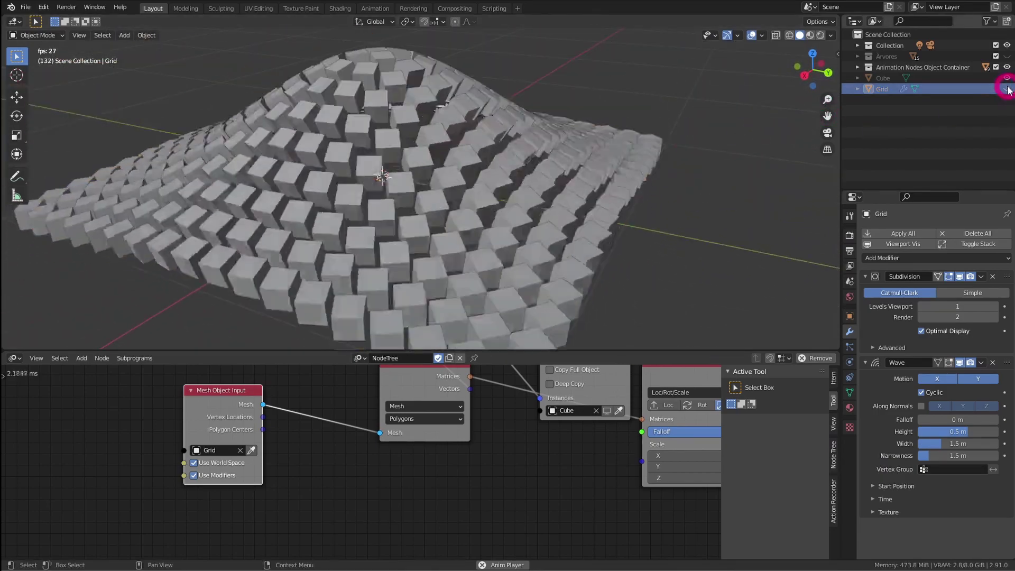
middle_drag(549, 183, 668, 193)
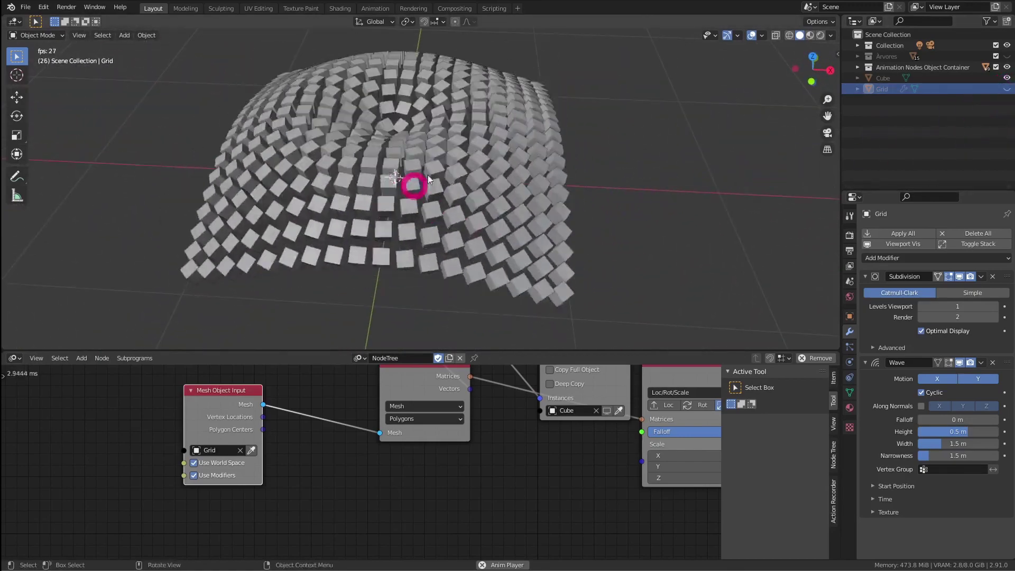
click(1007, 89)
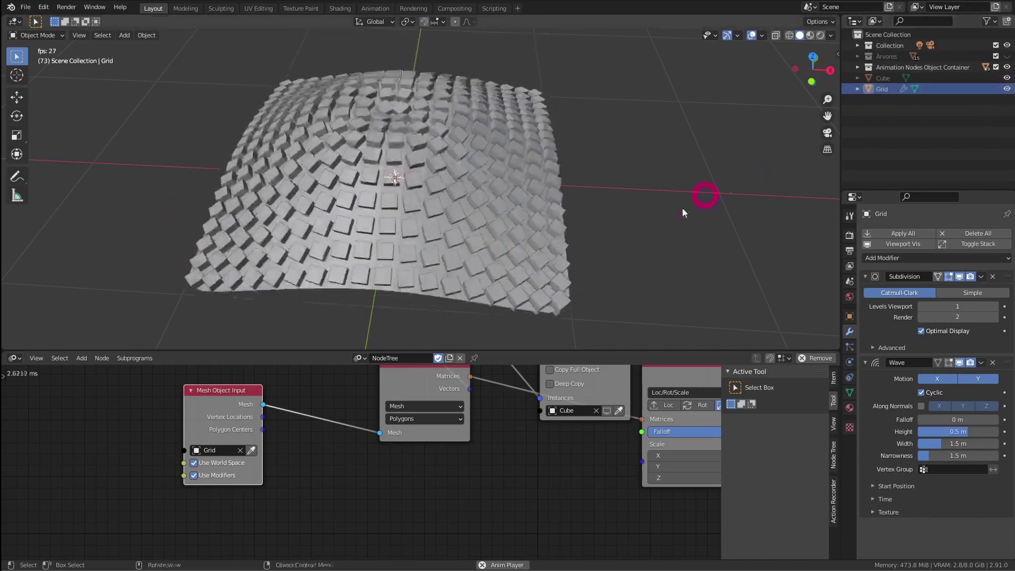
middle_drag(683, 209, 639, 173)
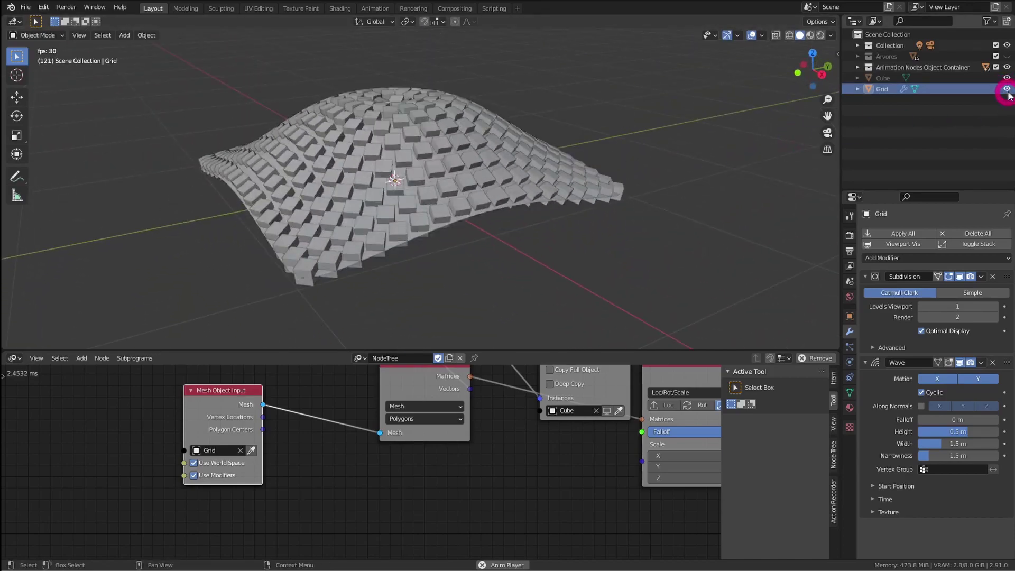
- Remove the Wave modifier from the Grid object, keeping the Subdivision modifier
click(992, 363)
mouse_move(580, 252)
middle_down()
mouse_move(608, 259)
mouse_move(595, 252)
middle_up()
middle_drag(577, 434, 324, 465)
click(923, 258)
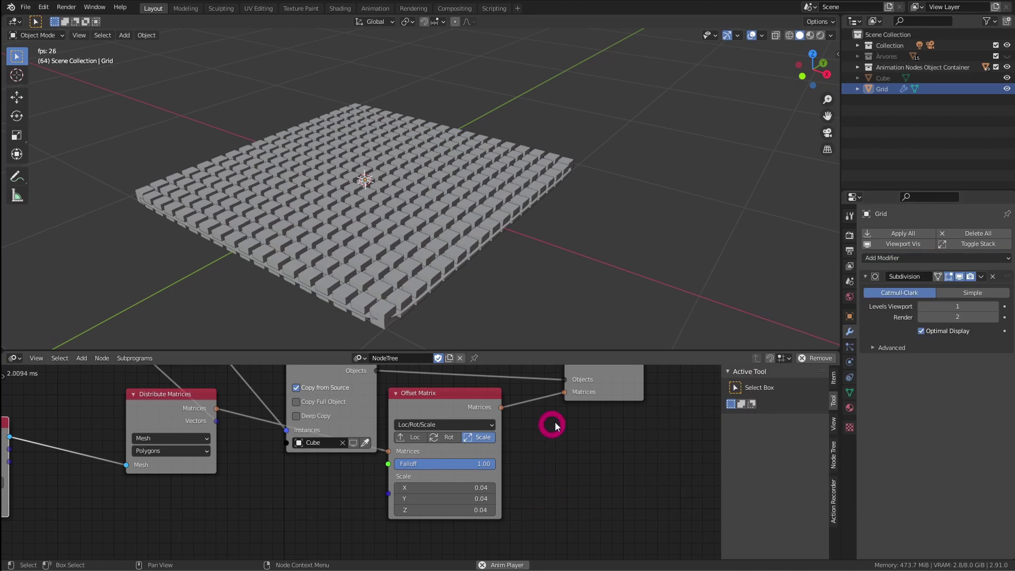
middle_drag(553, 420, 658, 425)
scroll(596, 420, down, 1)
shift+middle_drag(489, 264, 512, 254)
scroll(498, 229, up, 2)
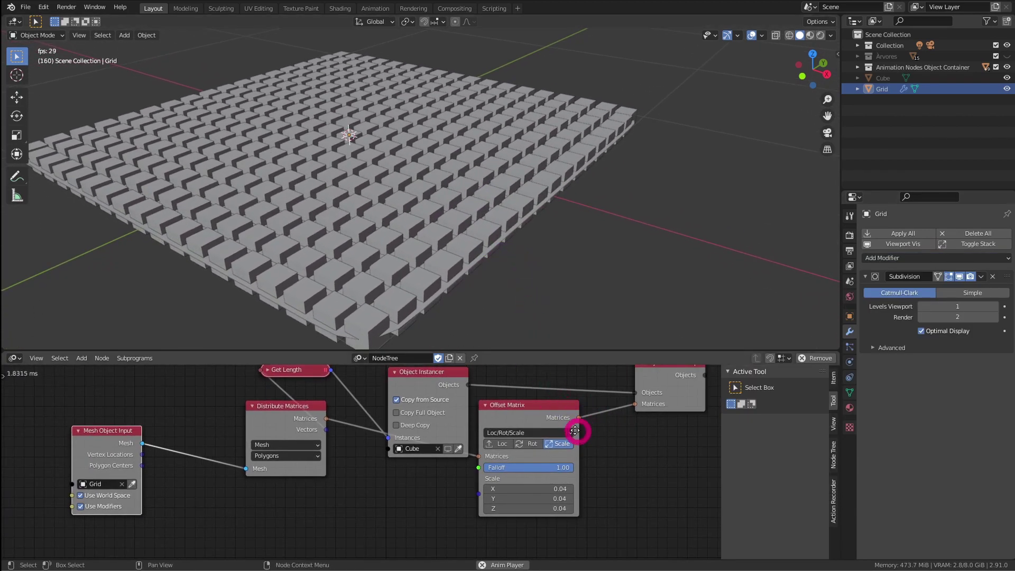
middle_drag(578, 419, 503, 438)
middle_drag(547, 410, 560, 425)
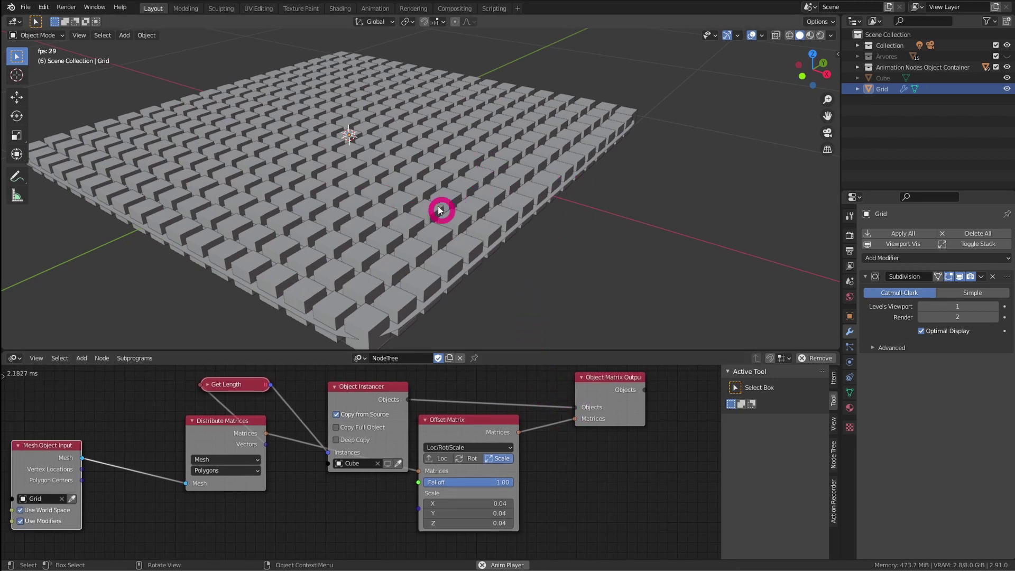
shift+middle_drag(483, 249, 537, 266)
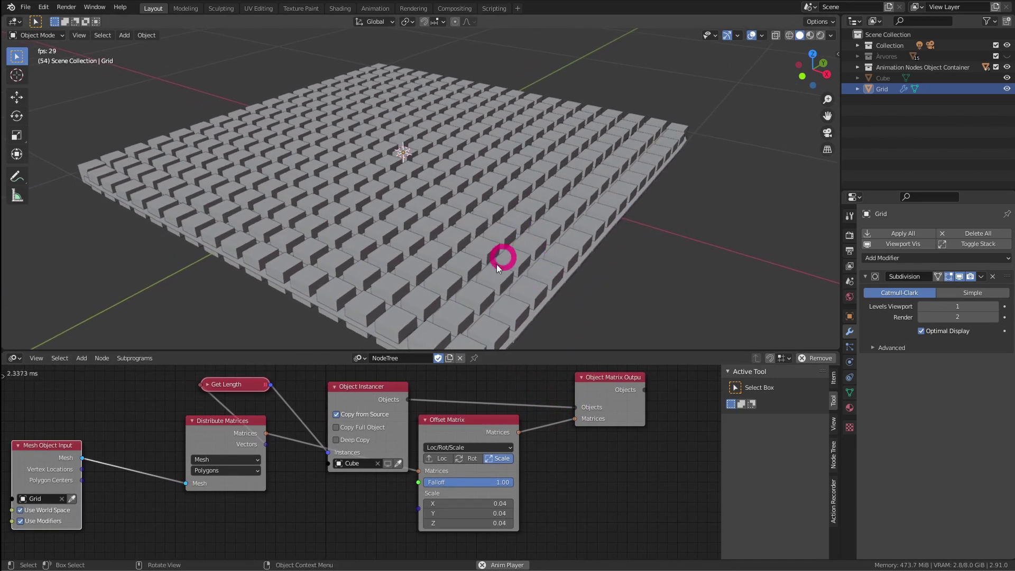
- Nudge the Object Matrix Output node and make the Arvores collection visible in the scene
middle_drag(577, 391, 525, 410)
drag(564, 410, 568, 413)
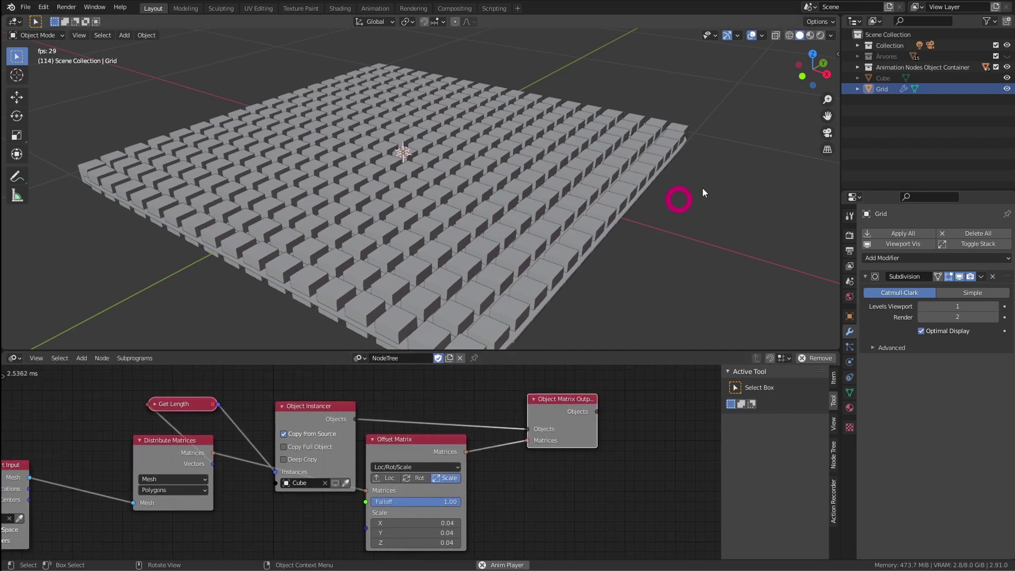
click(1008, 57)
scroll(590, 269, down, 6)
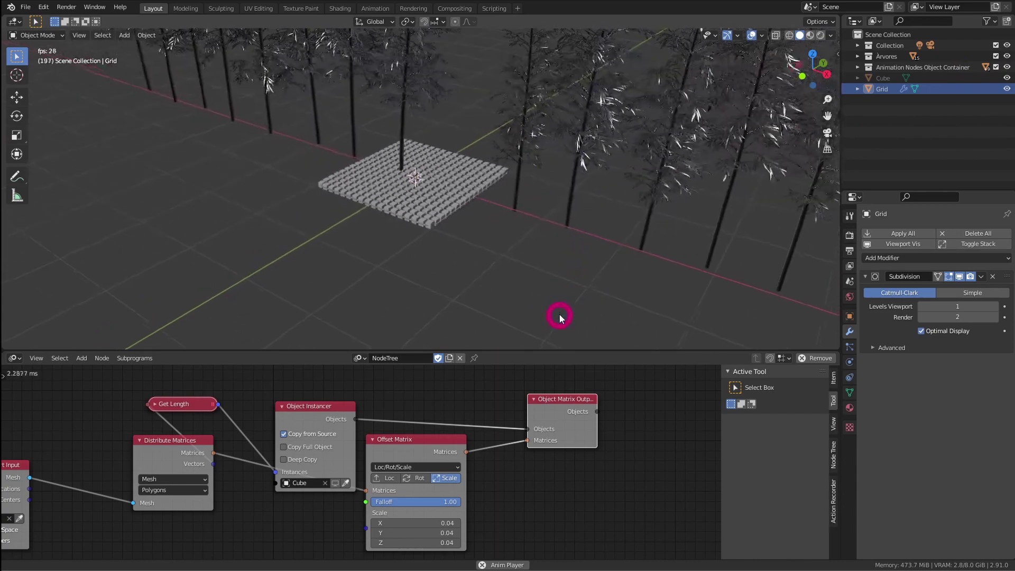
- Scale the Grid object up by a factor of about 5.8, and again by about 1.8
scroll(528, 234, up, 2)
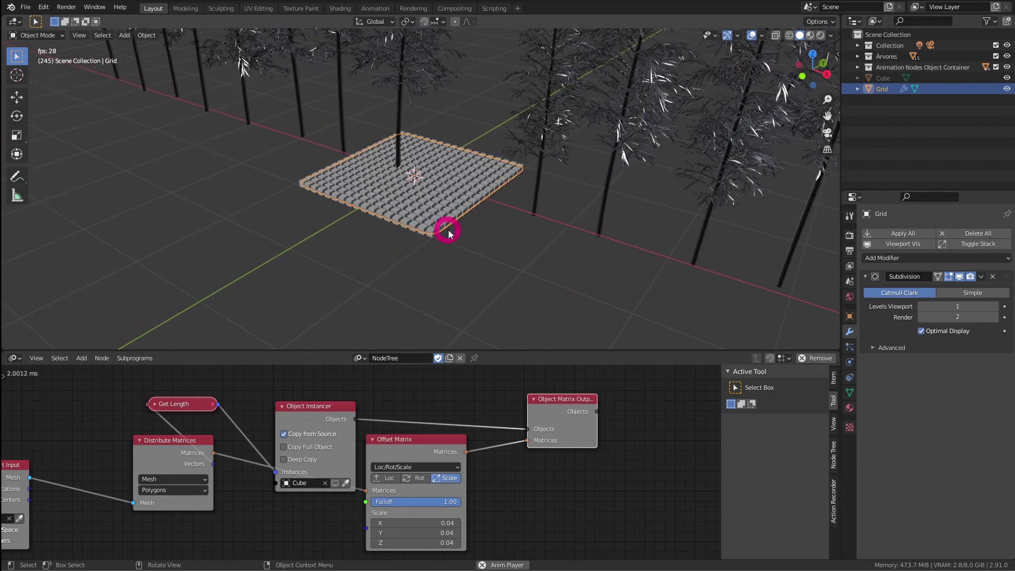
key(s)
click(615, 282)
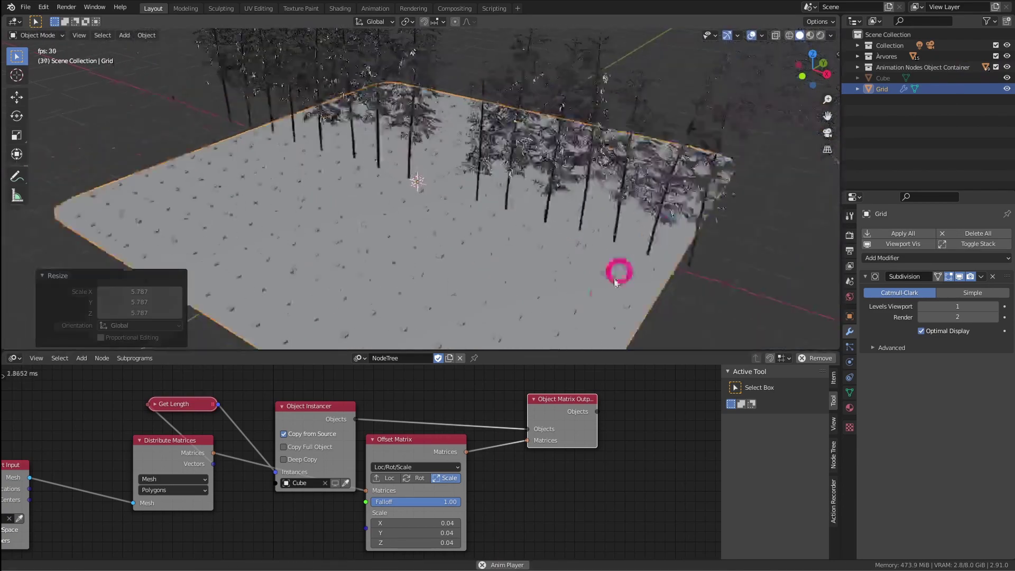
scroll(616, 276, down, 3)
key(s)
click(600, 250)
middle_drag(601, 250, 554, 235)
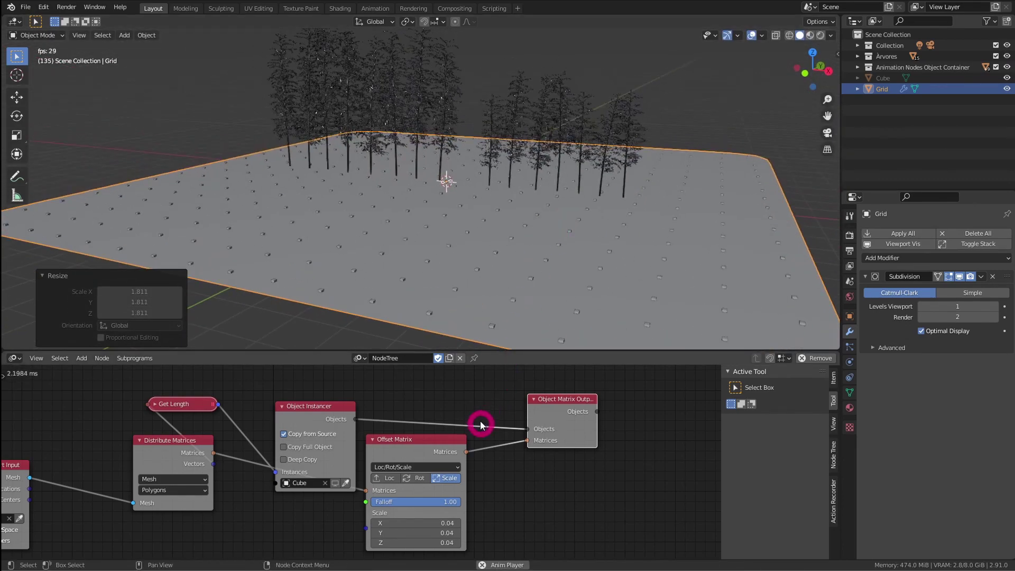
- Set the tree nearest the grid's edge, Phyllostachys_Edulis_015, as the Object Instancer's source and hide the Arvores collection
middle_drag(481, 427, 564, 399)
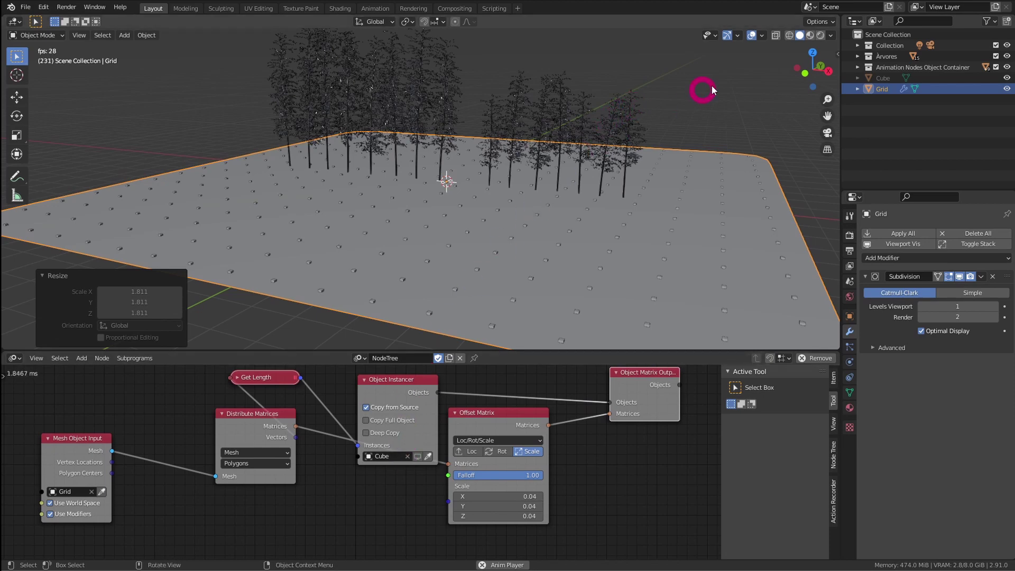
click(630, 119)
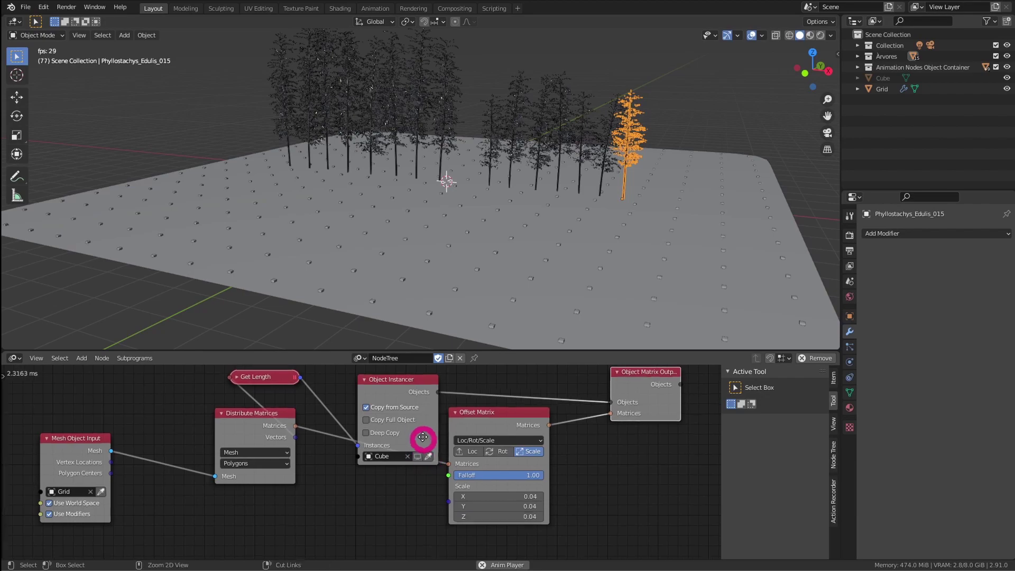
scroll(425, 443, up, 1)
click(432, 457)
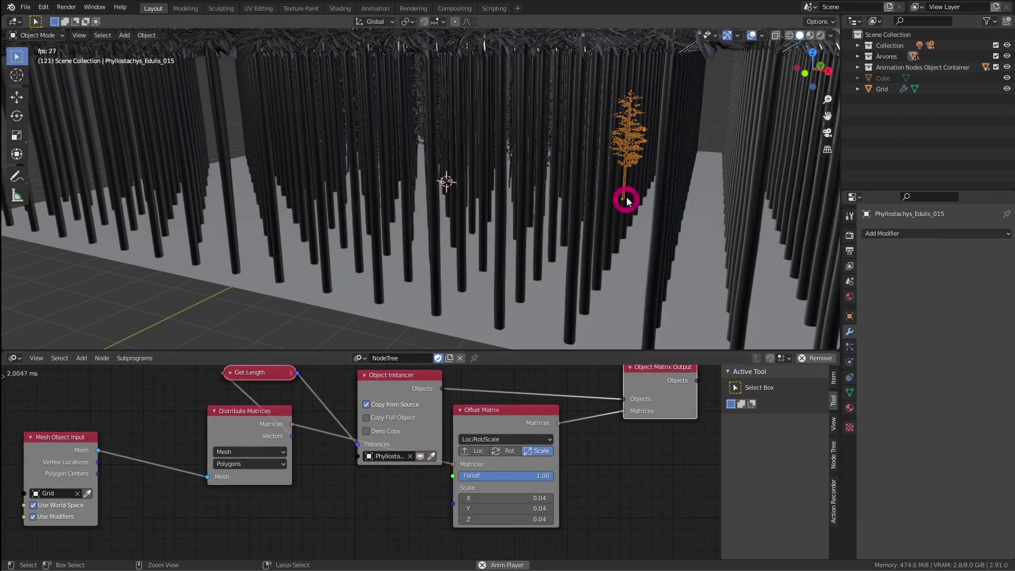
scroll(627, 200, down, 4)
middle_drag(578, 264, 548, 214)
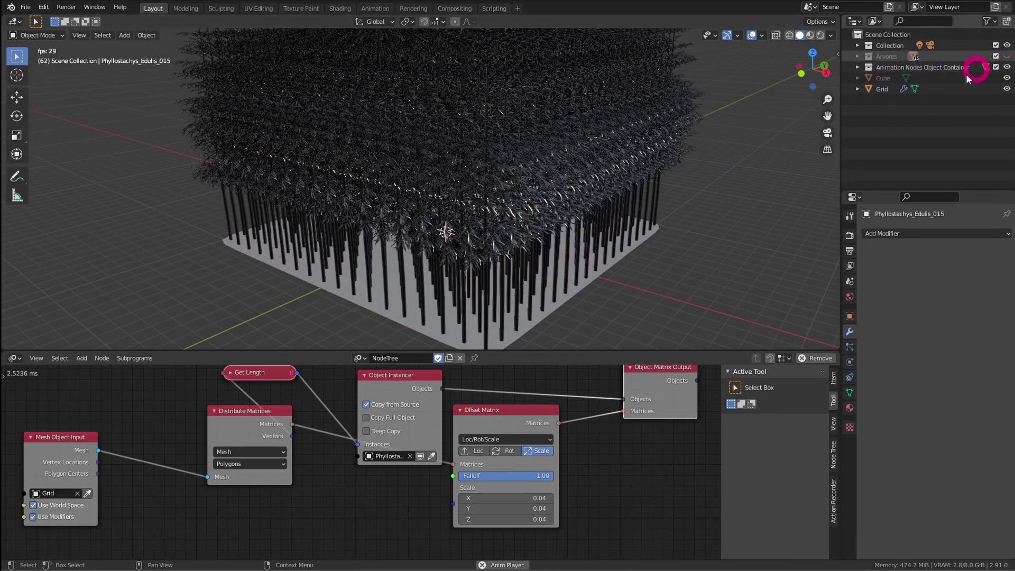
- Set the Offset Matrix node's X, Y and Z scale to 0.01 to shrink the instanced trees
middle_drag(614, 236, 581, 233)
middle_drag(550, 408, 521, 374)
ctrl+middle_drag(536, 219, 531, 242)
middle_drag(537, 407, 512, 366)
ctrl+middle_drag(511, 367, 512, 380)
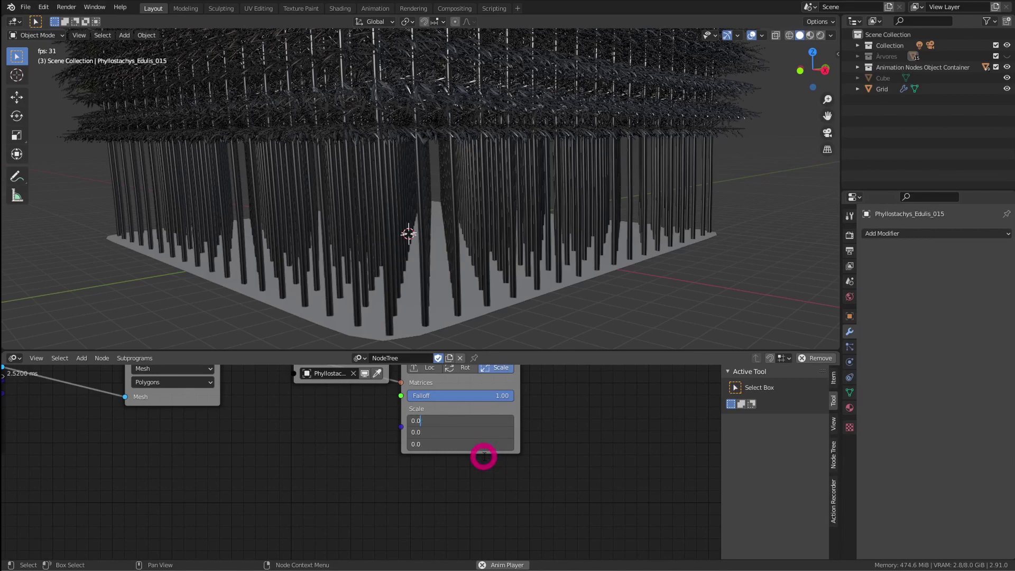
text(1)
key(Return)
middle_drag(572, 260, 486, 197)
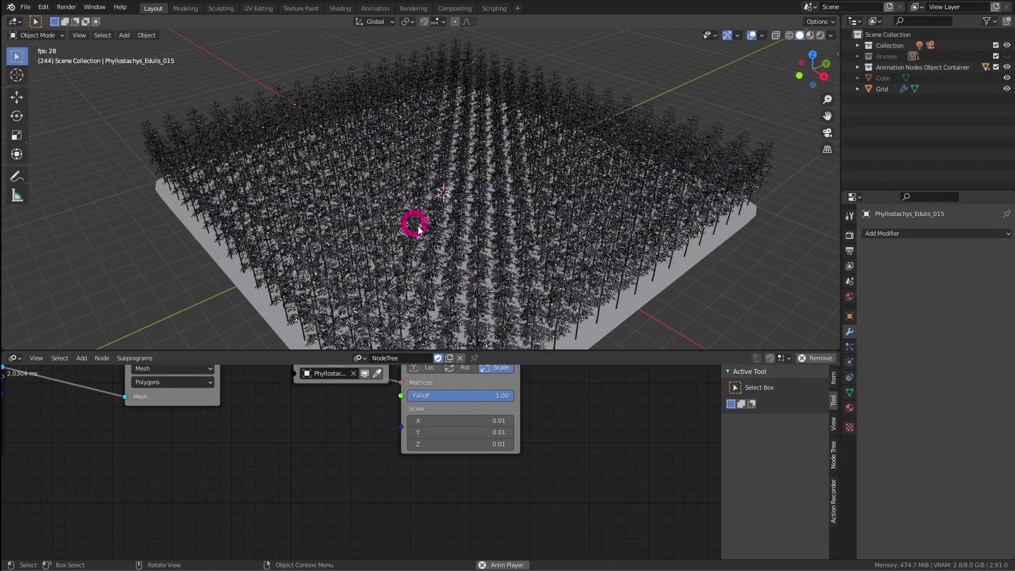
middle_drag(481, 242, 502, 218)
- Widen the Object Instancer node slightly so more of its source object's name fits
middle_drag(312, 453, 299, 522)
middle_drag(330, 426, 318, 457)
mouse_move(268, 406)
mouse_down()
mouse_move(233, 406)
mouse_move(254, 406)
mouse_up()
middle_drag(410, 407, 338, 399)
shift+middle_drag(637, 197, 581, 159)
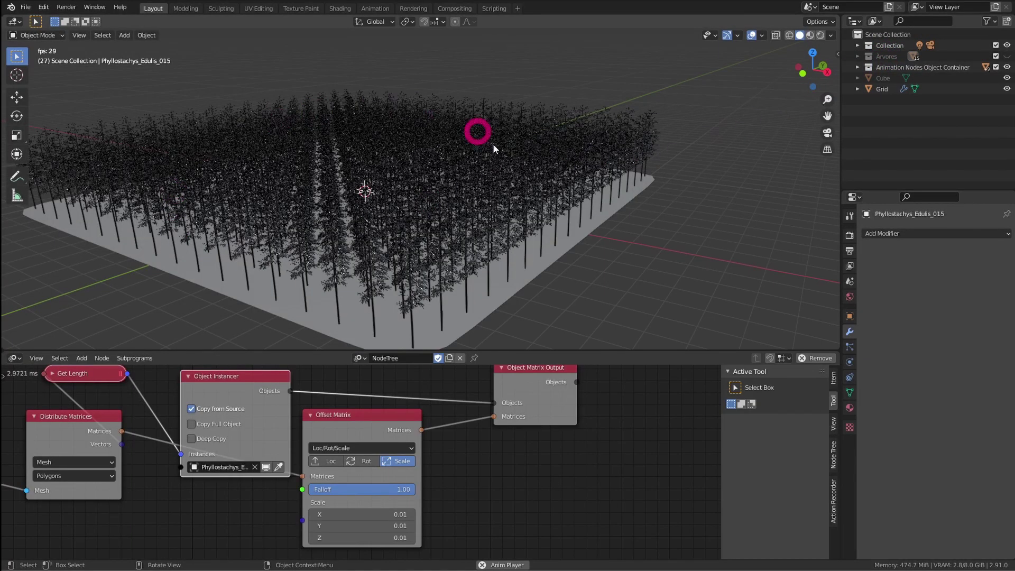
- Add a Collection Info node above the Object Matrix Output node and set its collection to Arvores
middle_drag(617, 408, 475, 501)
key(shift+a)
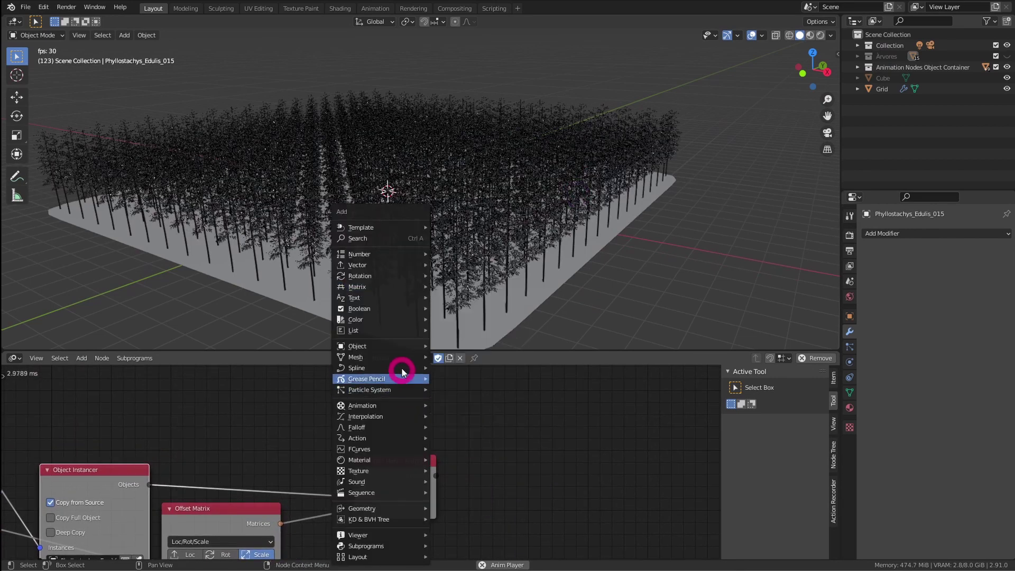
mouse_move(388, 347)
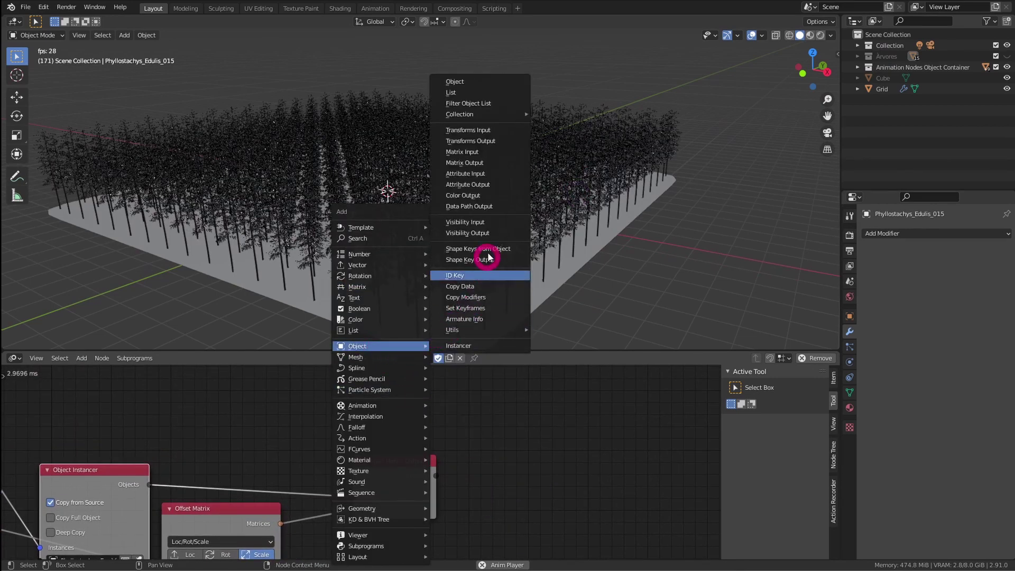
mouse_move(488, 117)
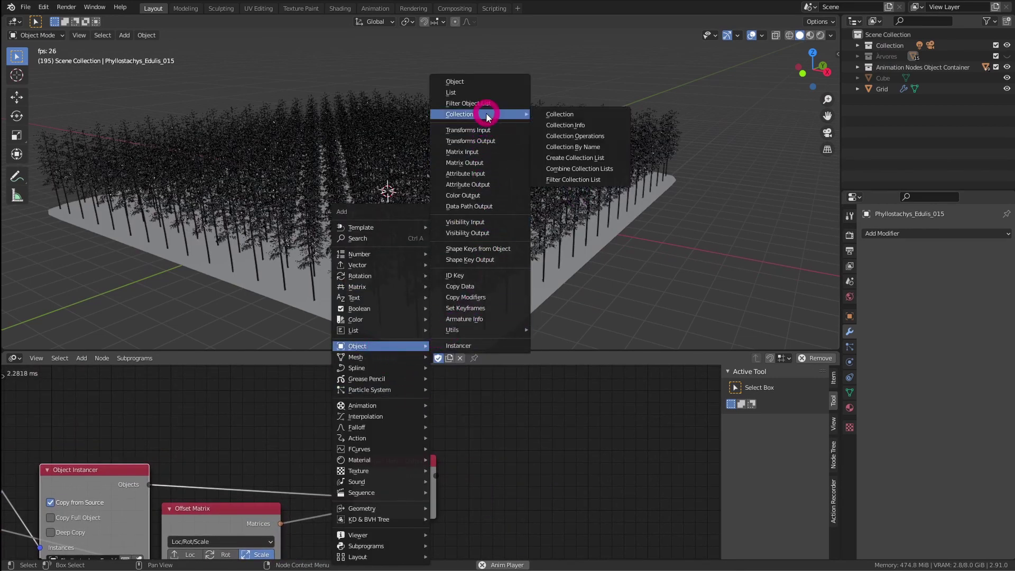
click(565, 126)
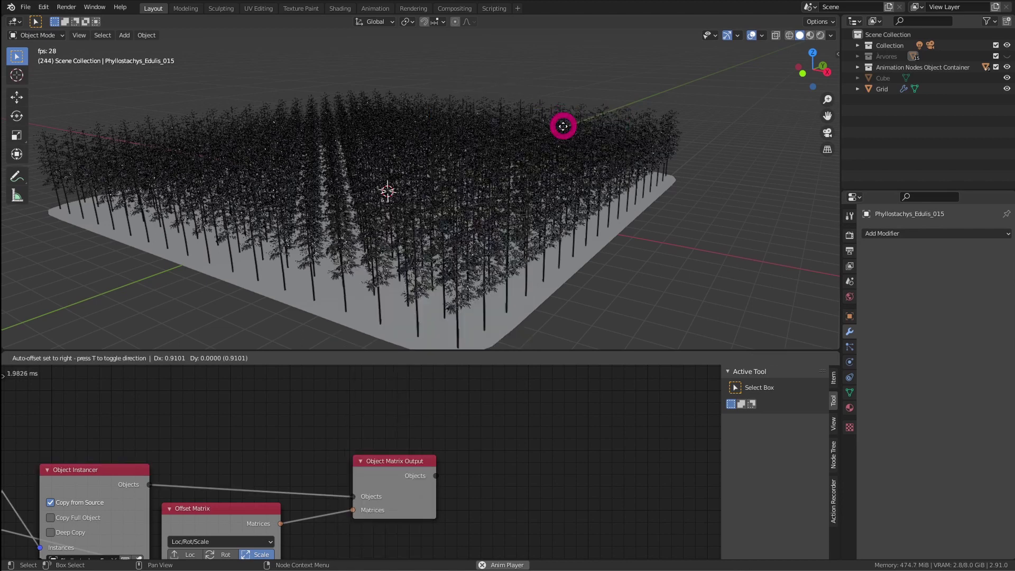
click(355, 373)
click(386, 439)
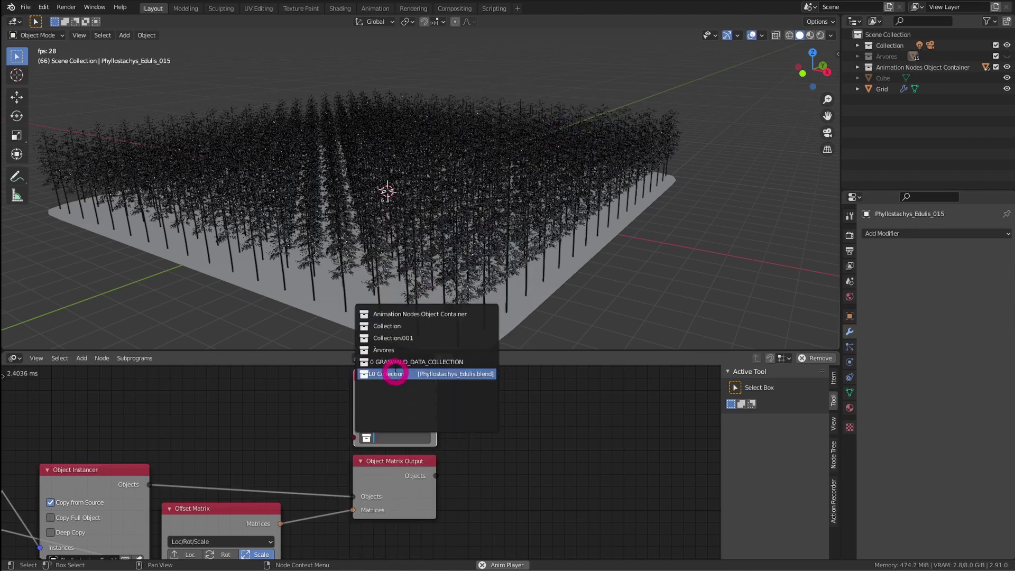
click(391, 352)
- Add a Copy Object Data node beside the Collection Info node
mouse_move(462, 438)
middle_down()
mouse_move(444, 430)
mouse_move(456, 427)
middle_up()
key(shift+a)
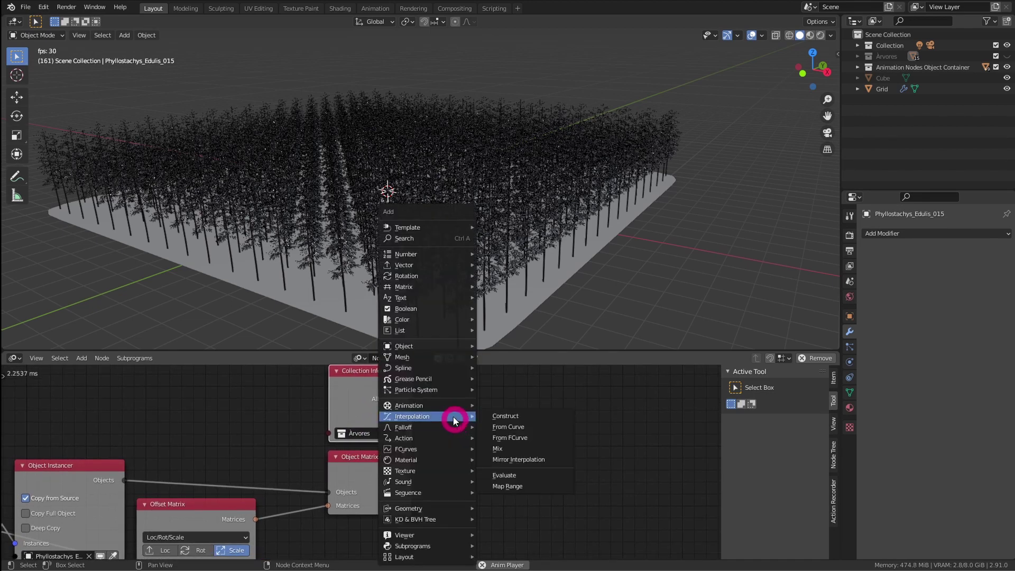
mouse_move(424, 349)
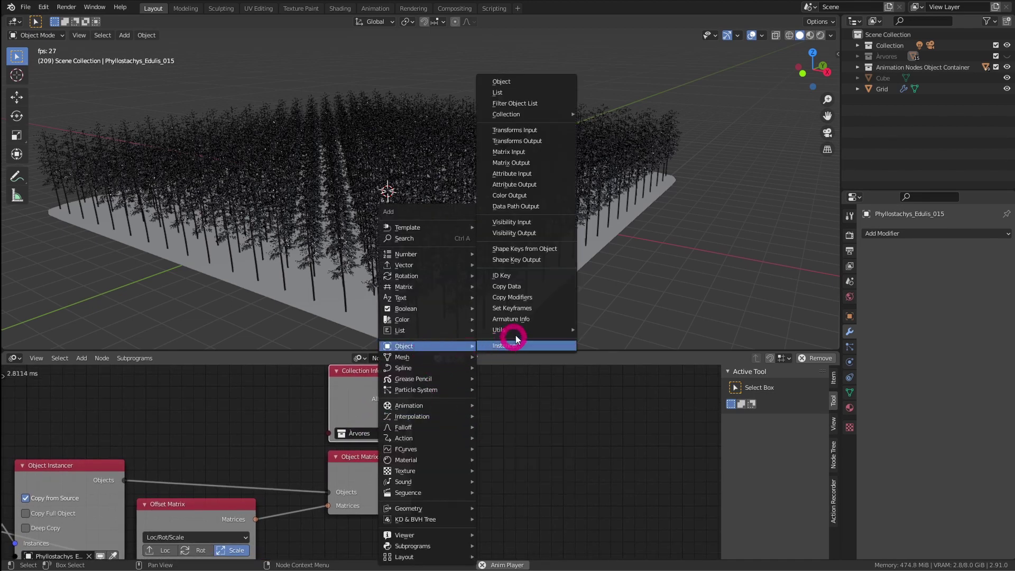
click(531, 287)
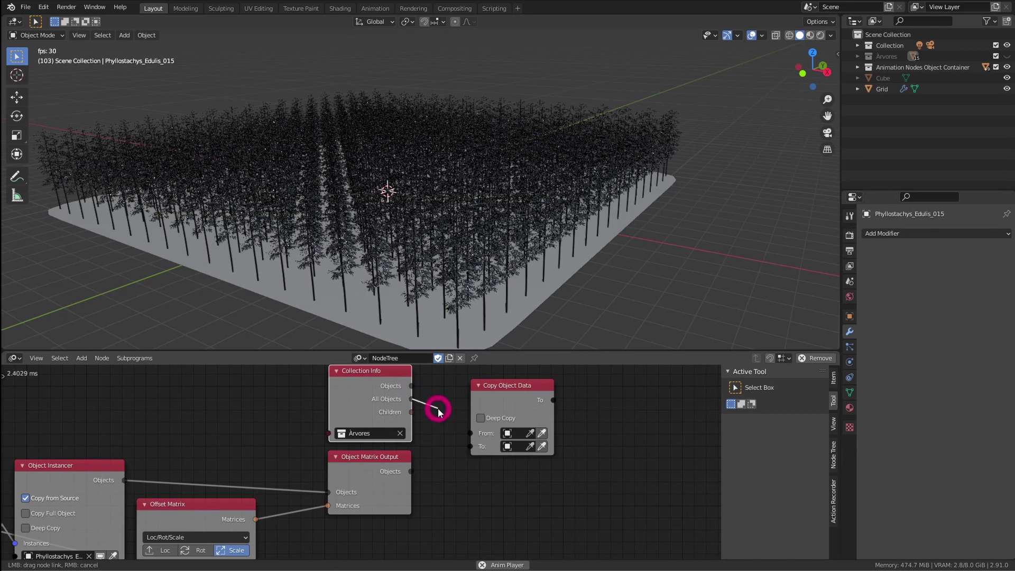
- Link Collection Info's All Objects to Copy Object Data's From input, and Object Matrix Output's Objects to its To input
drag(439, 412, 469, 434)
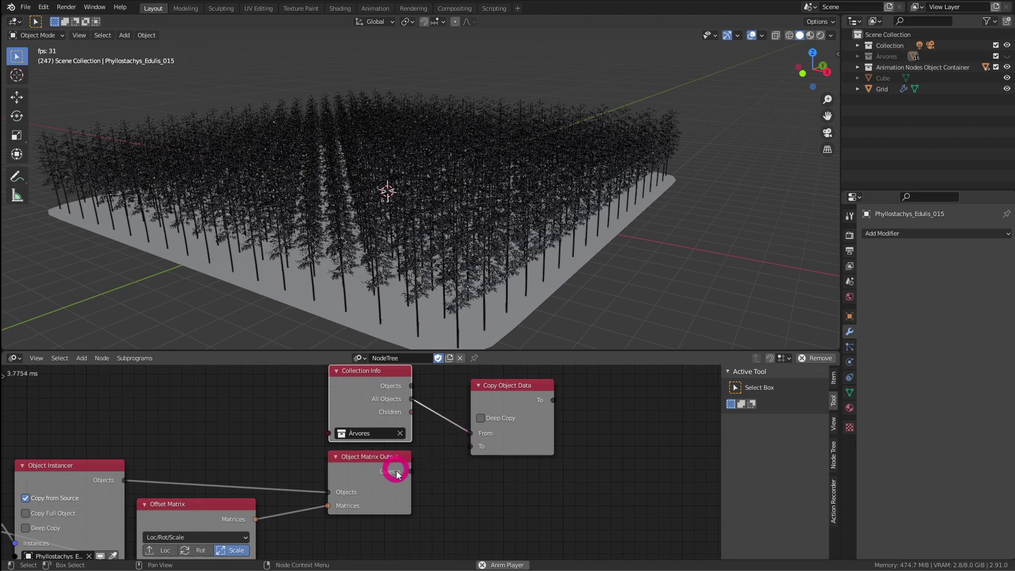
drag(411, 472, 417, 471)
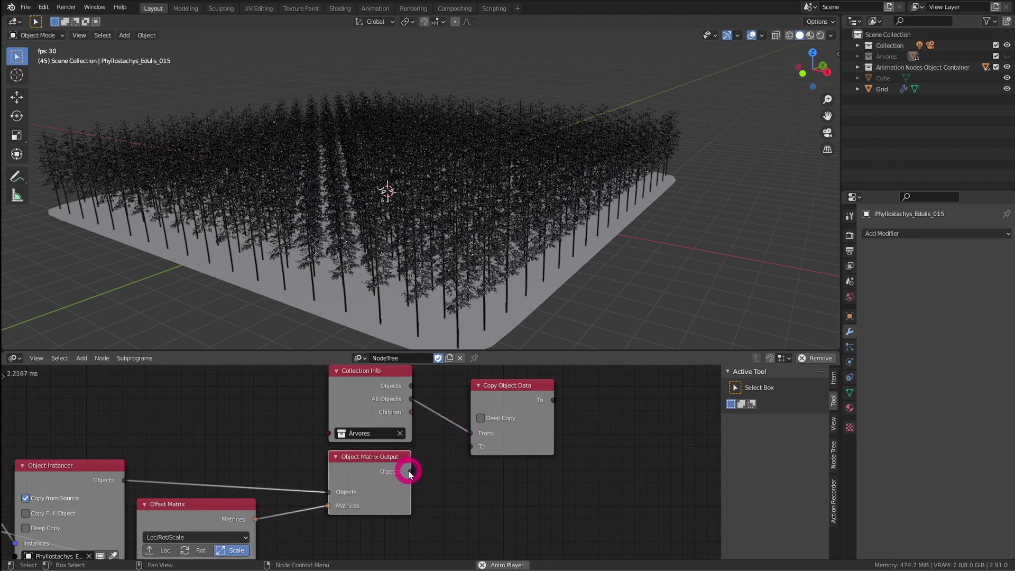
drag(411, 471, 469, 454)
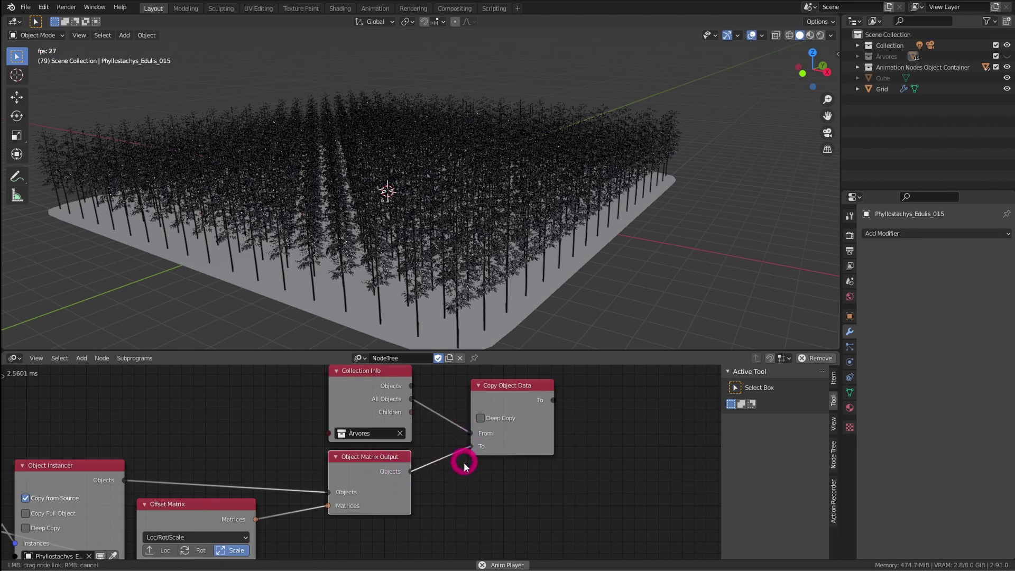
middle_drag(503, 256, 460, 255)
scroll(442, 272, down, 3)
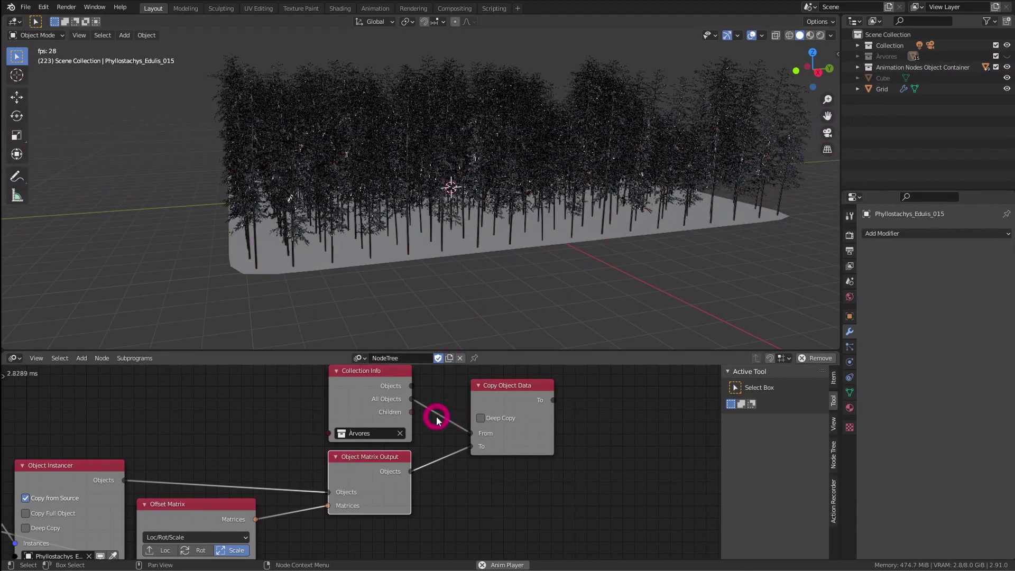
middle_drag(545, 229, 575, 235)
- Move the Offset Matrix node slightly down and collapse it
middle_drag(250, 471, 456, 408)
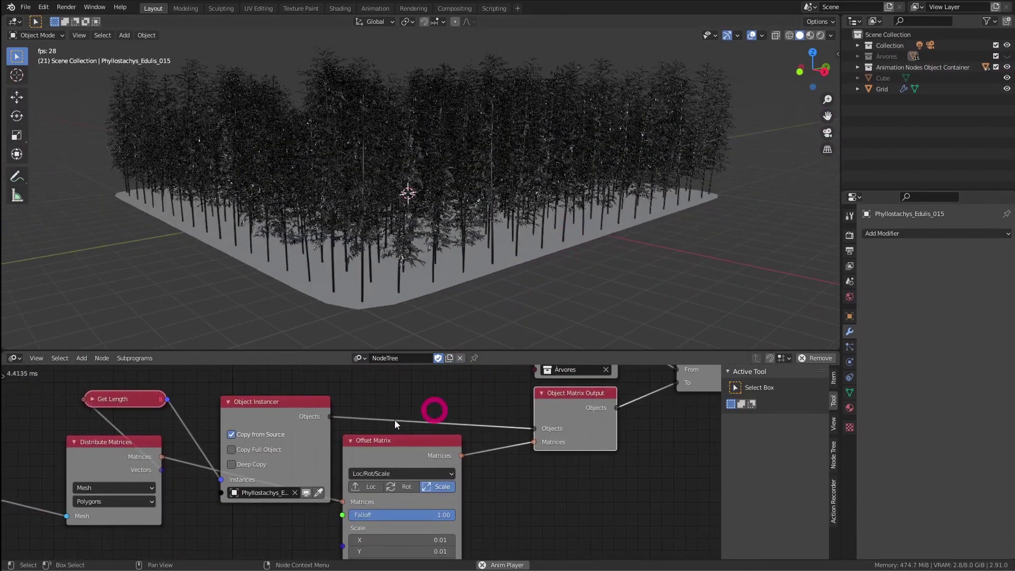
mouse_move(461, 220)
middle_down()
mouse_move(615, 224)
mouse_move(673, 208)
mouse_move(415, 228)
mouse_move(523, 199)
mouse_move(503, 230)
mouse_move(469, 222)
mouse_move(449, 208)
mouse_move(458, 204)
middle_up()
shift+middle_drag(588, 230, 465, 199)
middle_drag(496, 446, 478, 403)
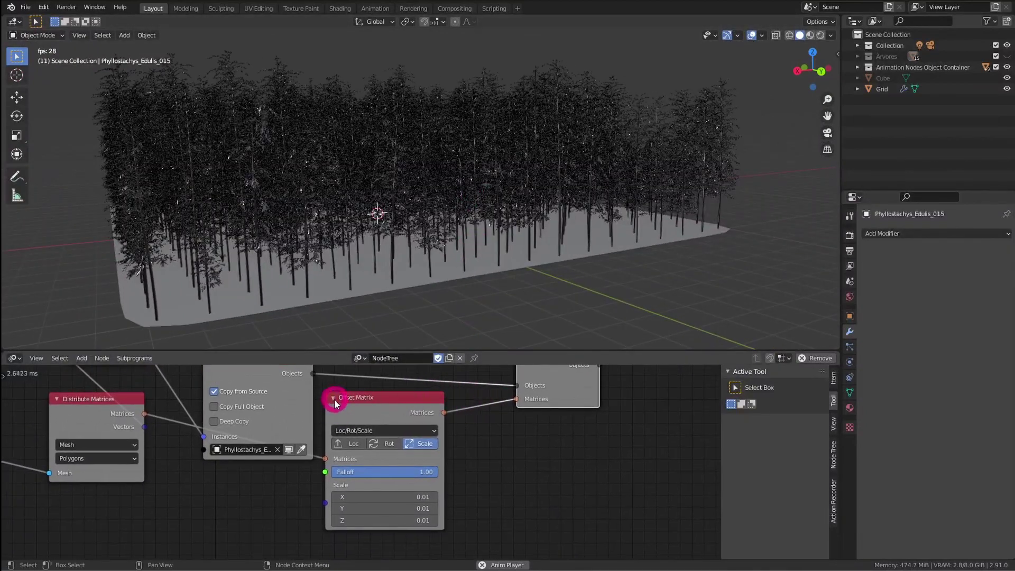
drag(343, 399, 352, 426)
click(327, 407)
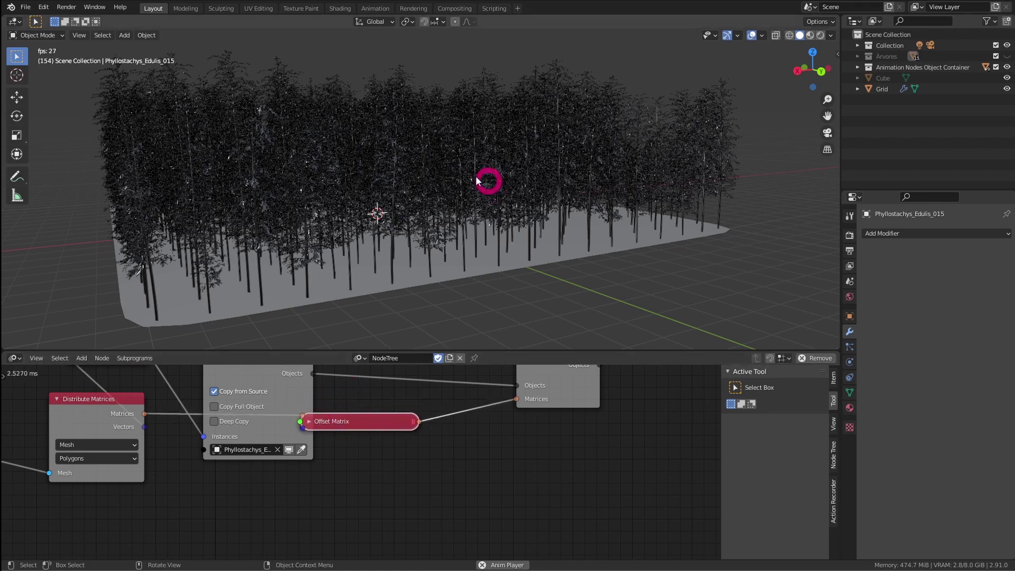
- Insert a second Offset Matrix node between the collapsed Offset Matrix and the Object Matrix Output node
middle_drag(435, 436, 392, 489)
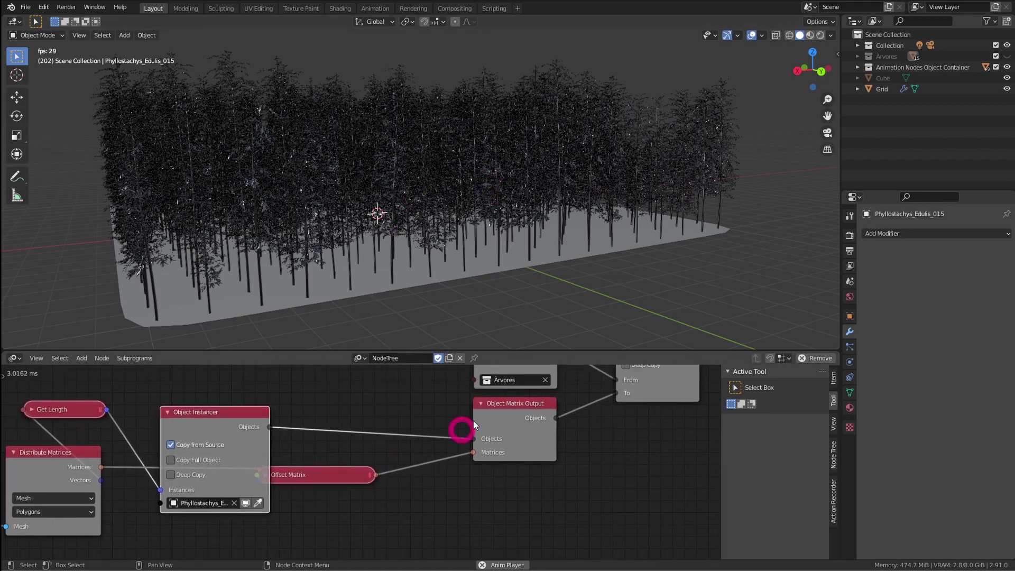
key(shift+a)
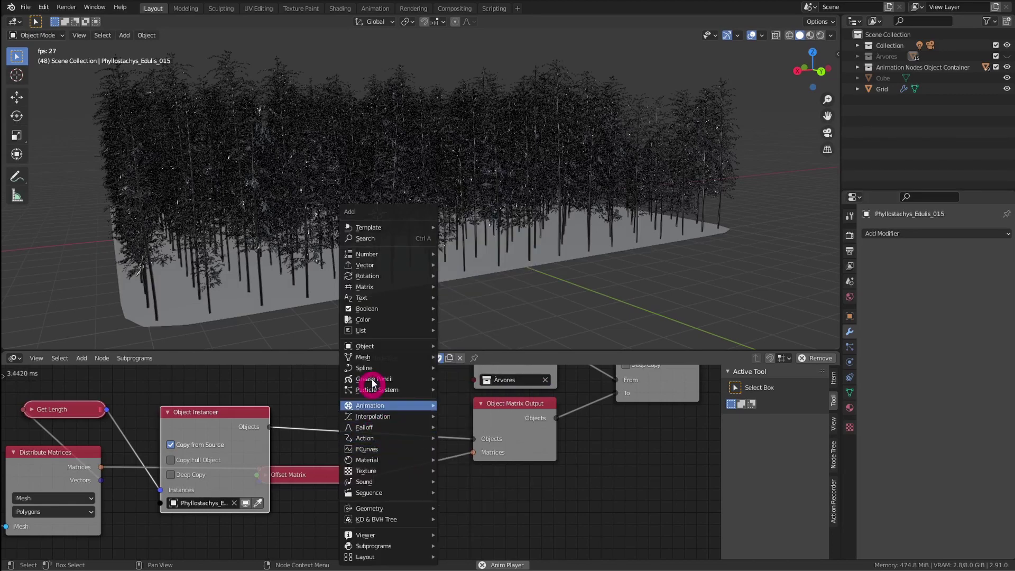
mouse_move(383, 288)
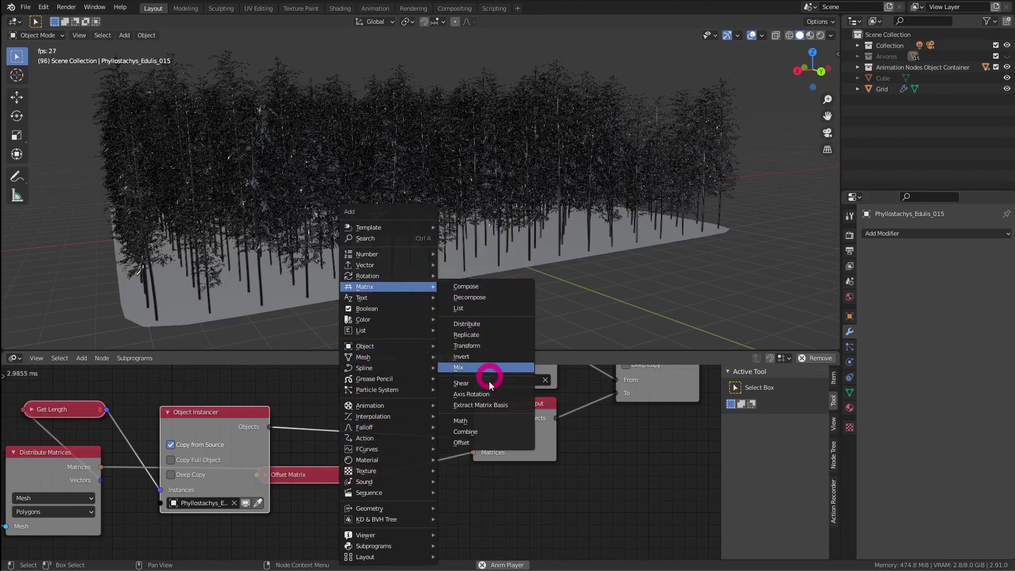
click(472, 446)
click(392, 452)
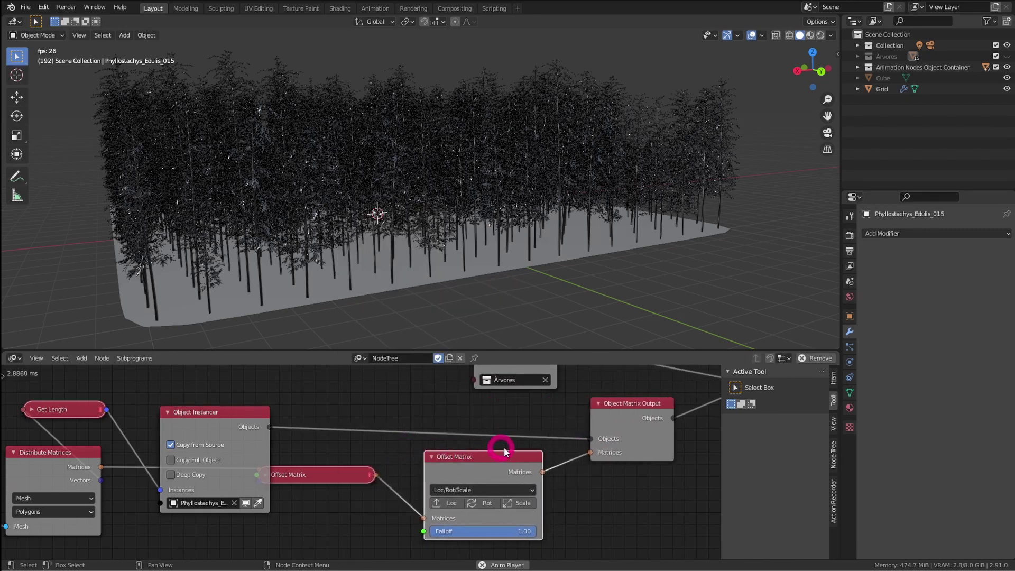
- Enable rotation on the new Offset Matrix node and set its Z rotation to 360°
middle_drag(495, 436, 432, 385)
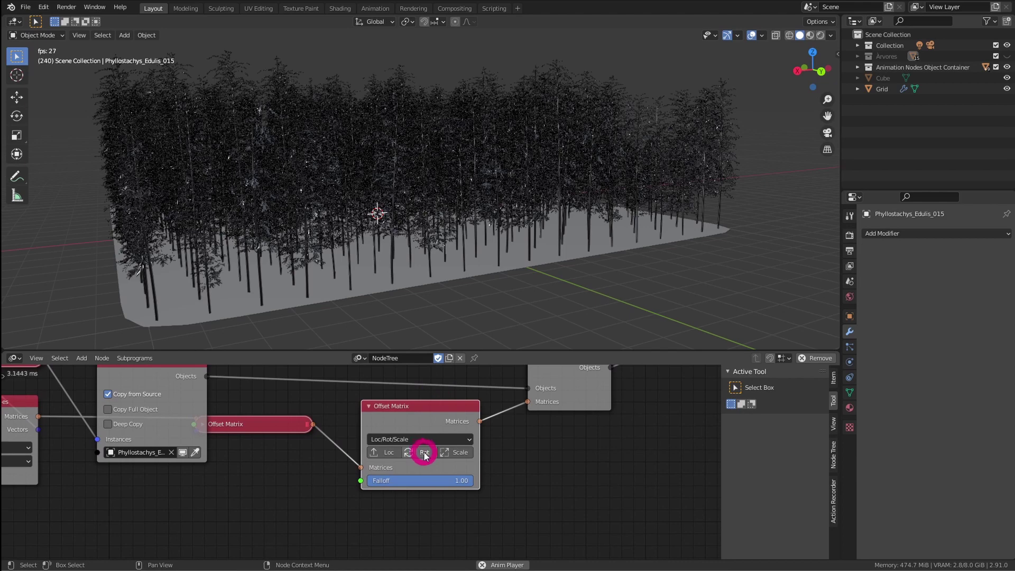
click(425, 454)
middle_drag(426, 458, 432, 415)
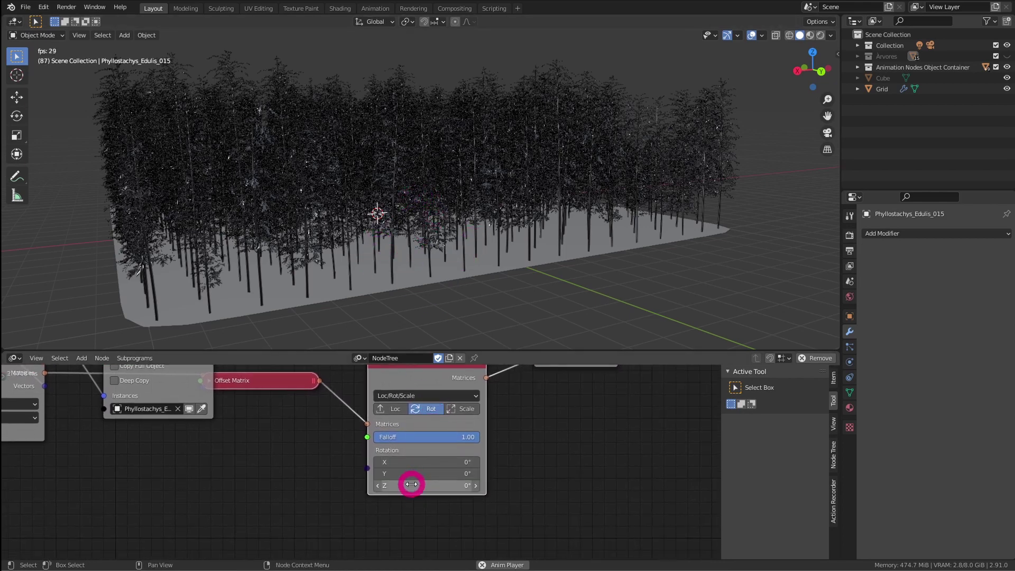
drag(426, 485, 795, 443)
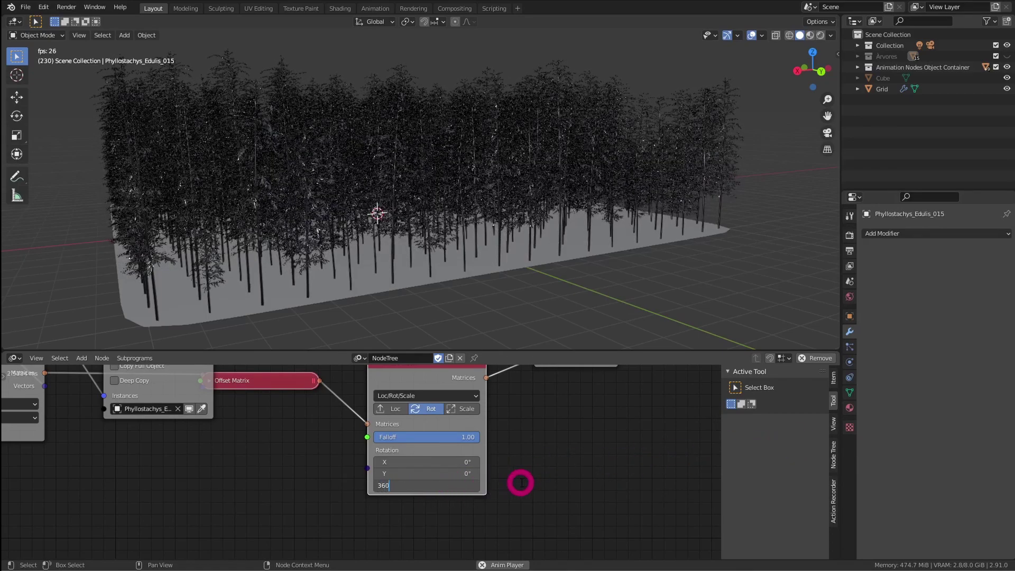
key(Return)
middle_drag(450, 234, 501, 254)
middle_drag(509, 419, 517, 432)
drag(481, 454, 504, 457)
- Add a Random Falloff node between the collapsed Offset Matrix and the rotation Offset Matrix nodes
middle_drag(355, 431, 419, 422)
key(shift+a)
mouse_move(361, 440)
mouse_move(333, 426)
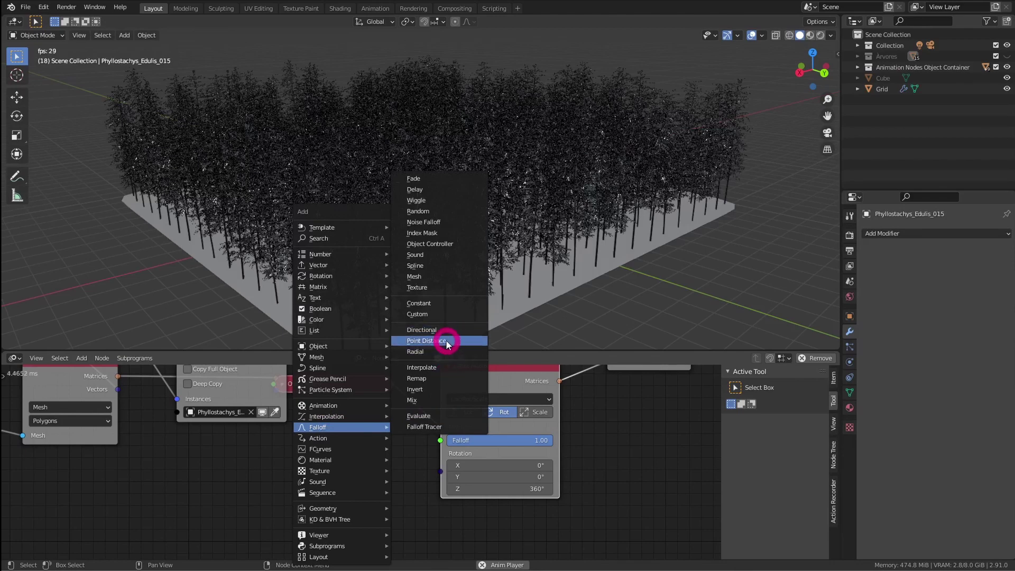
click(438, 211)
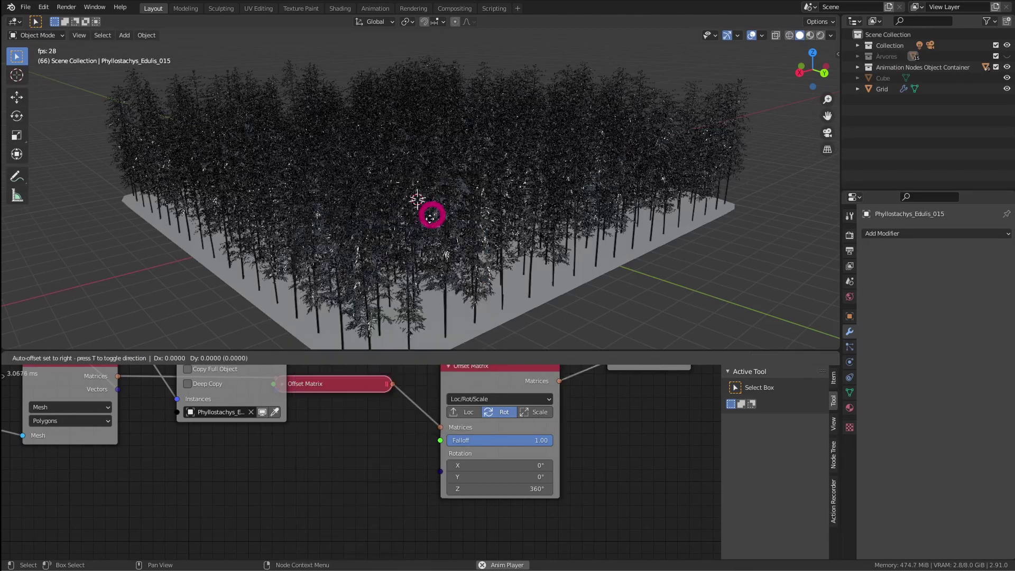
click(302, 438)
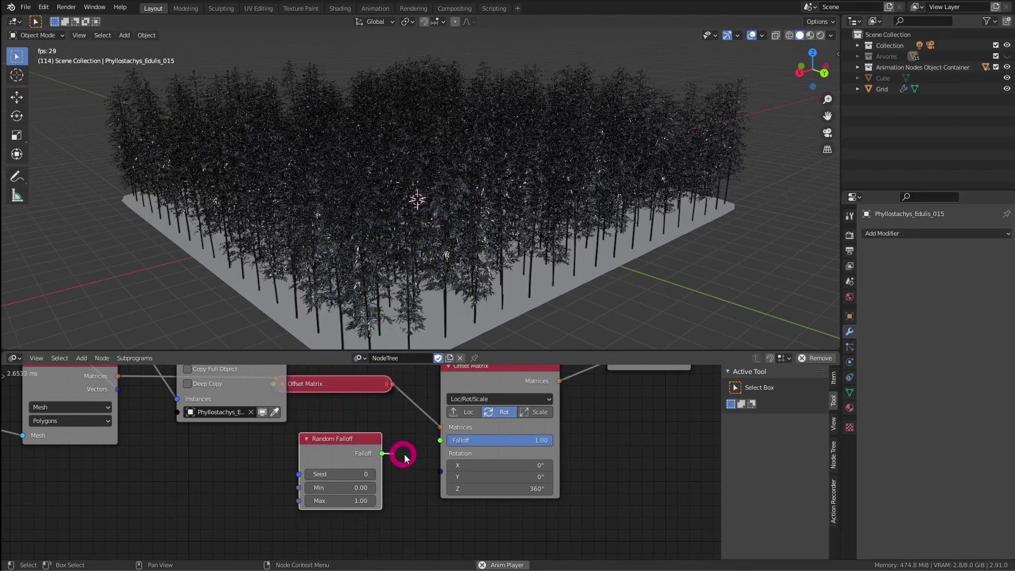
- Connect the Random Falloff node's output to the Falloff input of the rotation Offset Matrix node
drag(438, 443, 440, 442)
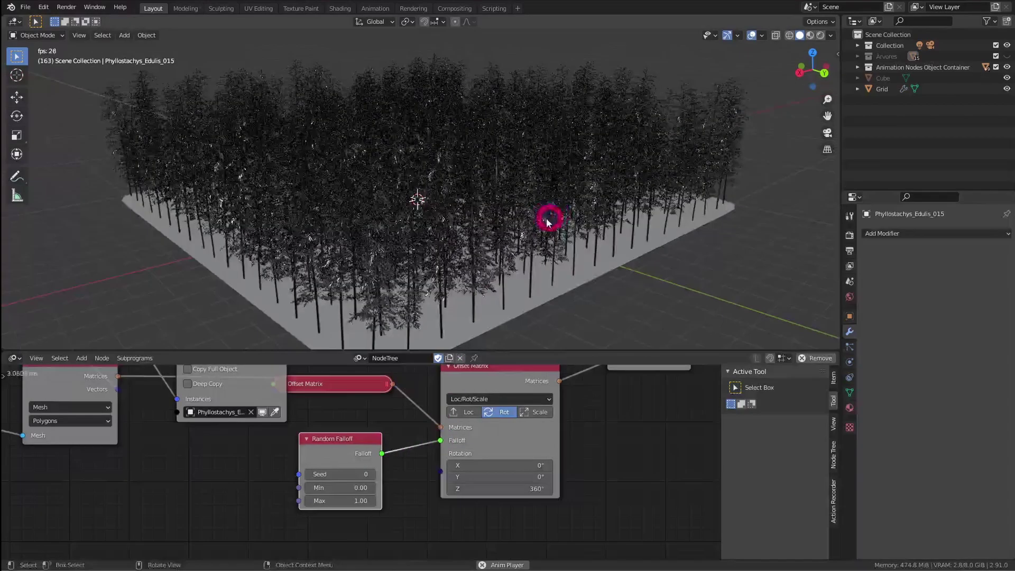
mouse_move(549, 220)
middle_down()
mouse_move(516, 211)
mouse_move(484, 216)
mouse_move(476, 229)
mouse_move(564, 225)
middle_up()
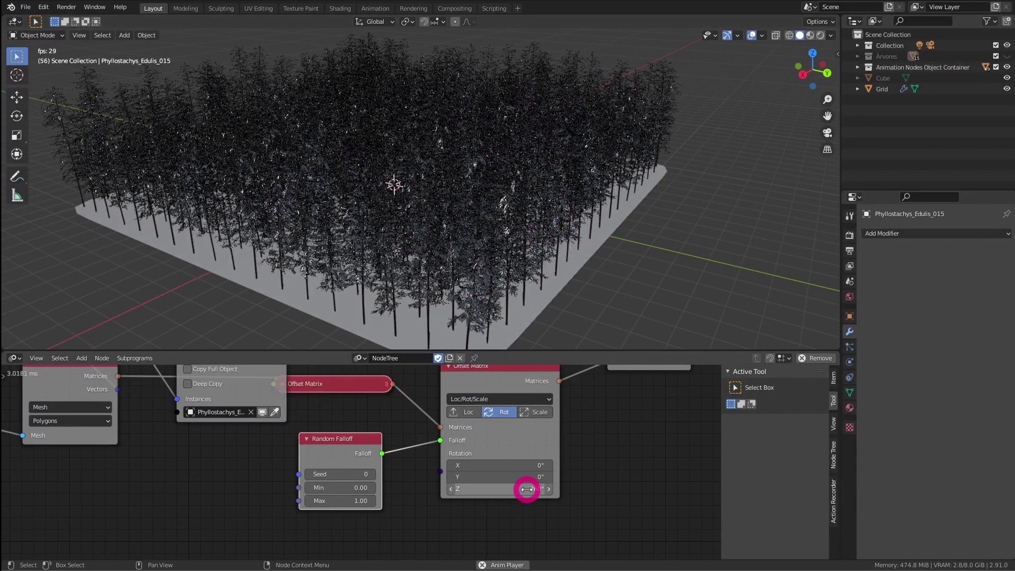
middle_drag(487, 421, 436, 431)
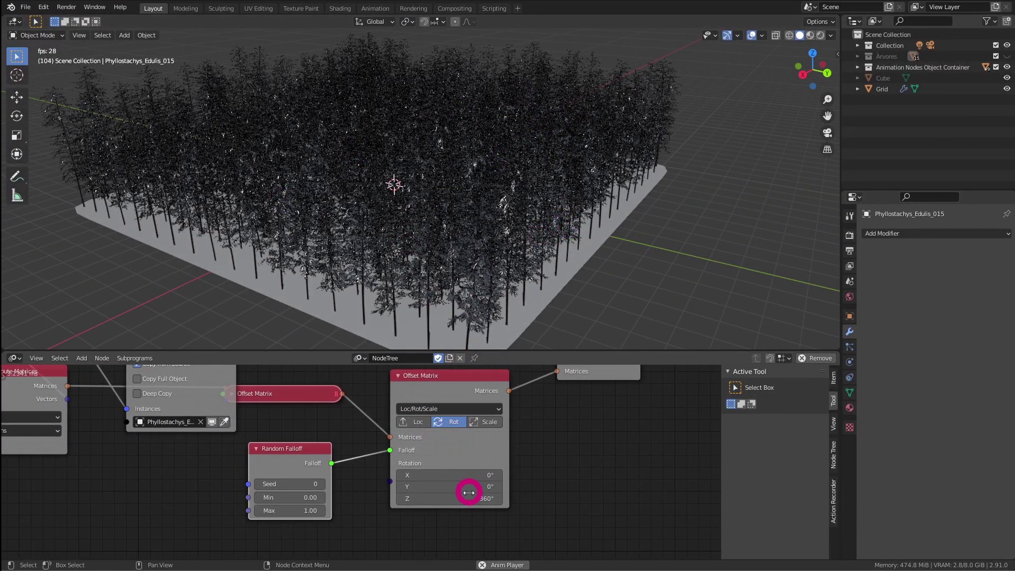
middle_drag(345, 494, 434, 470)
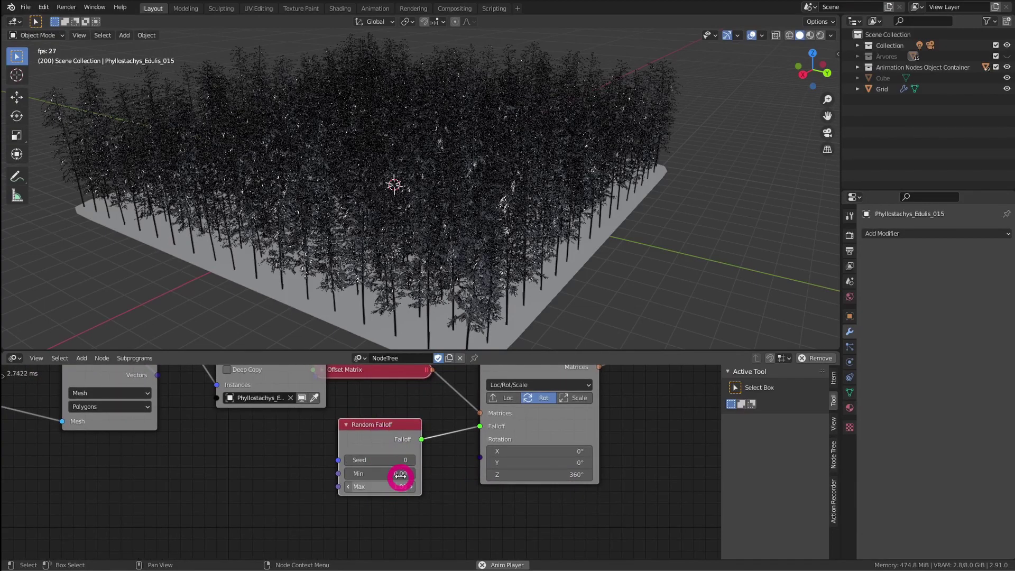
- Set the Random Falloff node's seed to 3
click(412, 461)
click(412, 462)
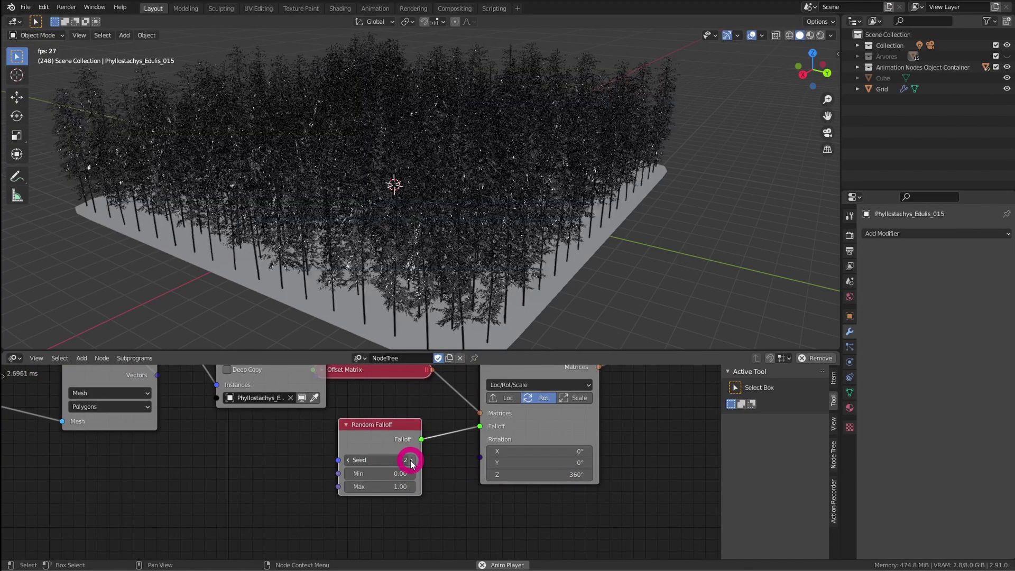
click(412, 461)
mouse_move(473, 296)
middle_down()
mouse_move(477, 265)
mouse_move(494, 295)
mouse_move(465, 297)
middle_up()
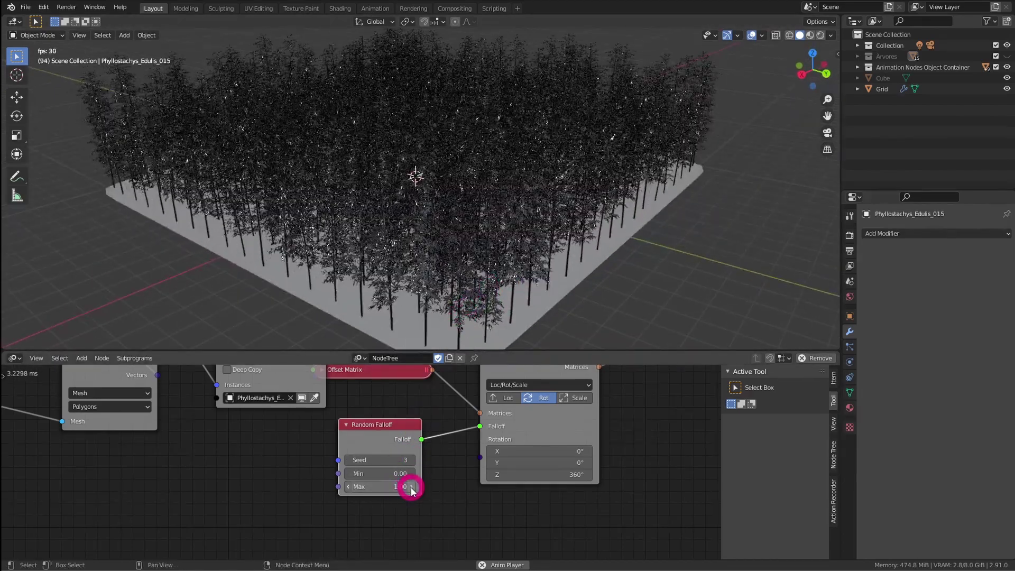
- Try other range values on the Random Falloff node and reset Min to 0
mouse_move(396, 487)
mouse_down()
mouse_move(374, 487)
mouse_move(398, 489)
mouse_up()
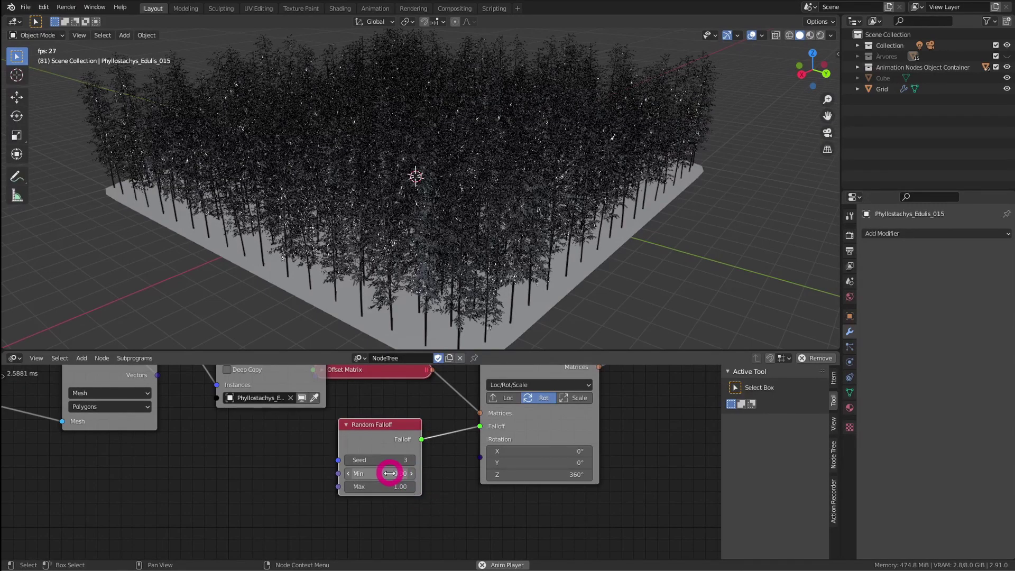
drag(390, 474, 403, 475)
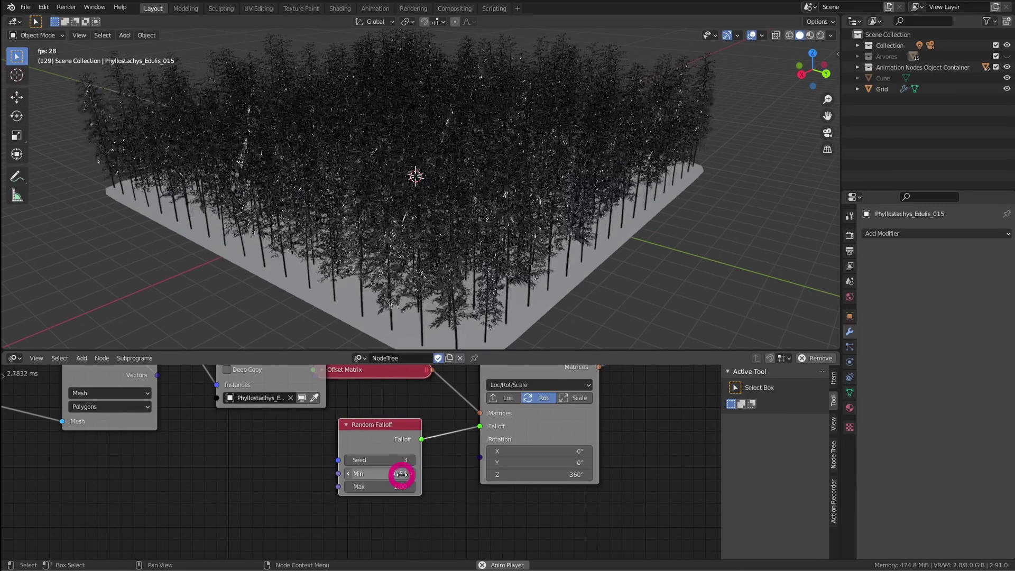
text(0)
key(Return)
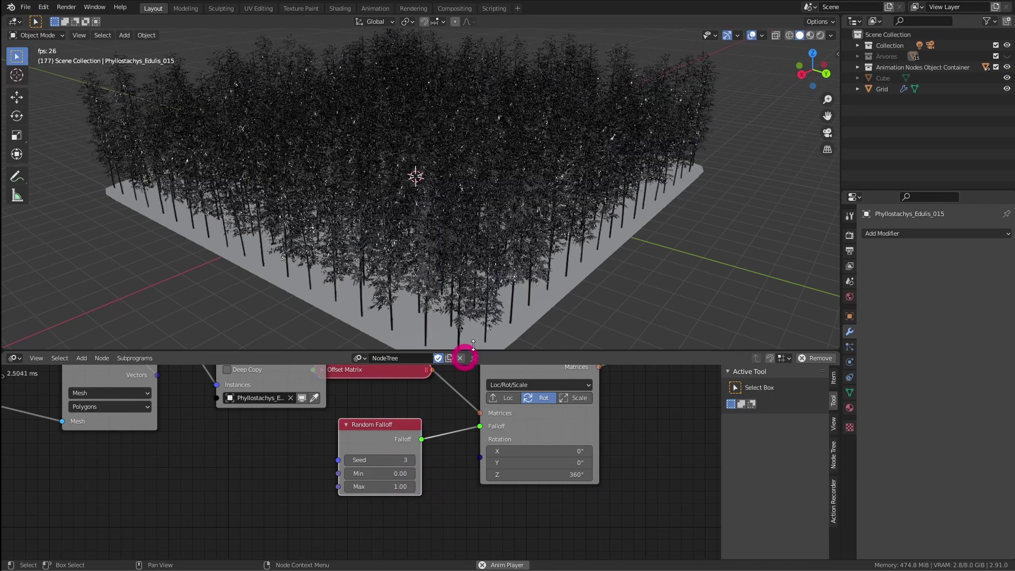
- Examine the trees' random rotation and spacing on the grid from the side and from above
middle_drag(549, 245, 462, 209)
scroll(455, 215, down, 5)
middle_drag(428, 239, 565, 240)
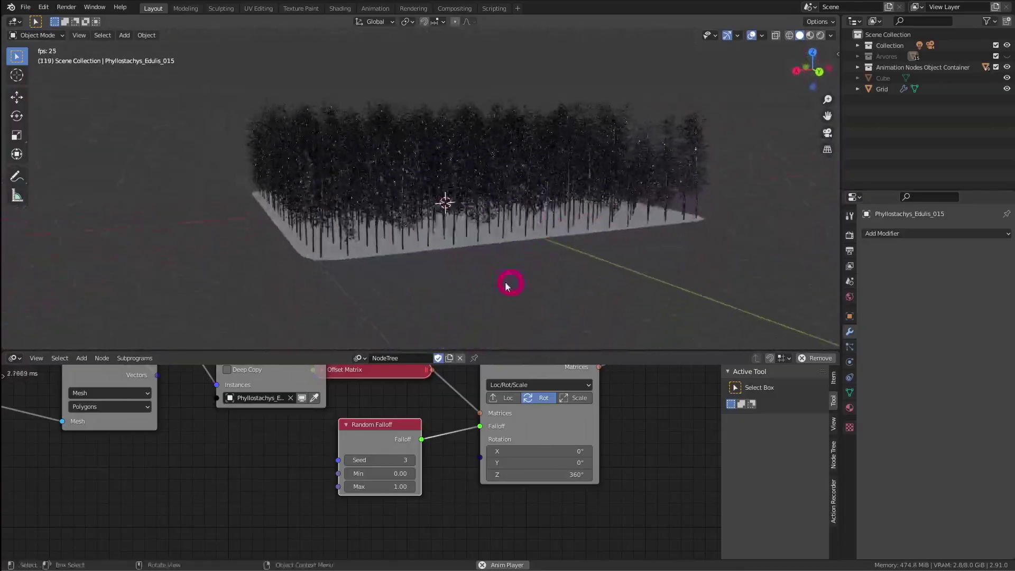
scroll(460, 418, down, 5)
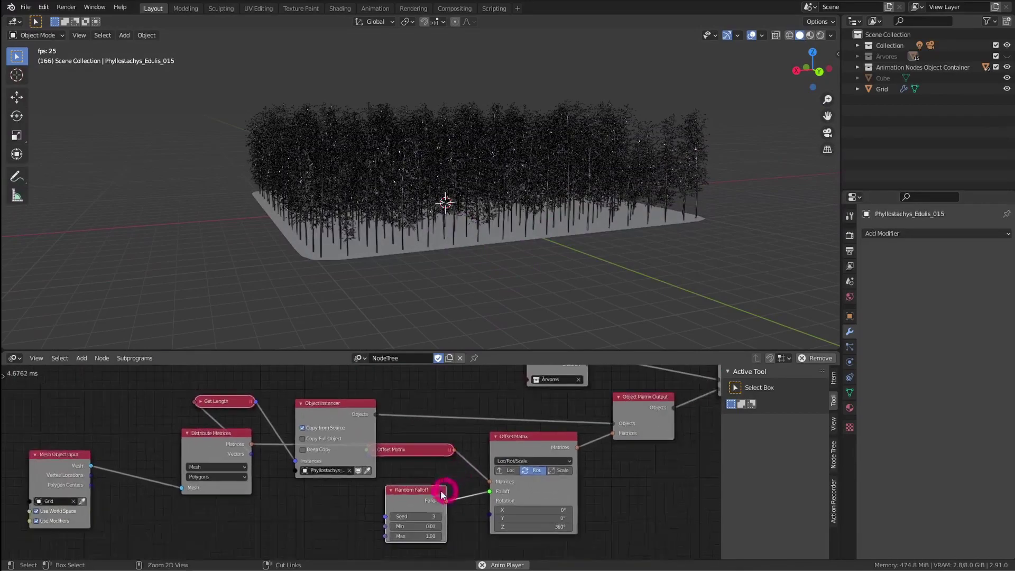
middle_drag(444, 457, 388, 451)
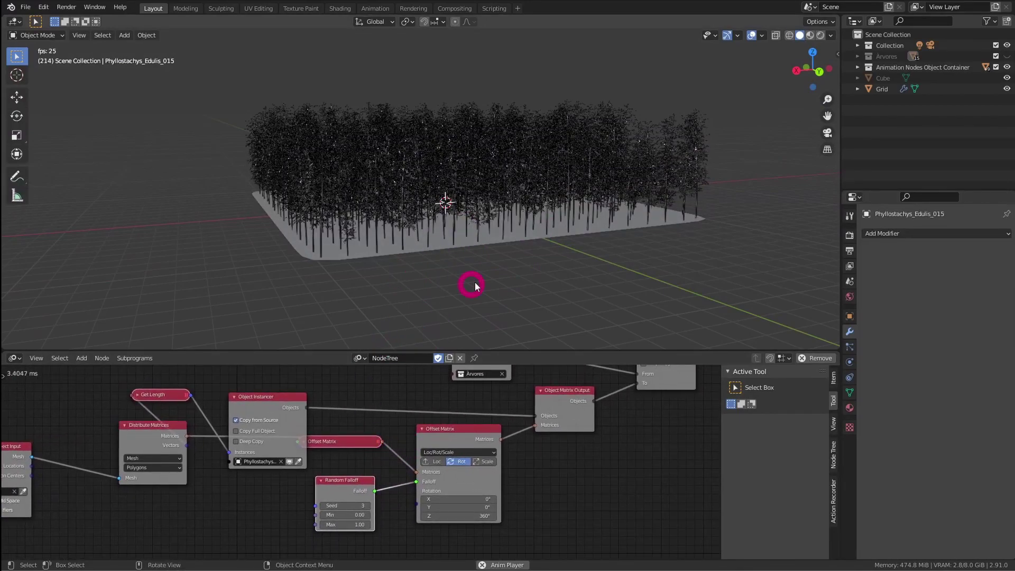
scroll(501, 257, up, 4)
middle_drag(512, 220, 497, 320)
middle_drag(526, 206, 489, 220)
scroll(513, 222, down, 3)
scroll(503, 205, up, 2)
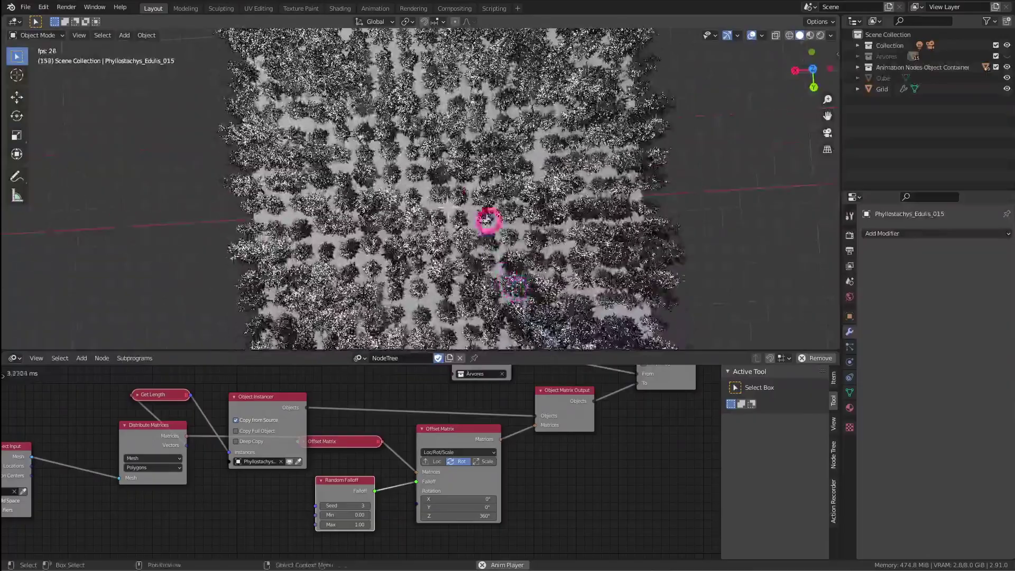
mouse_move(500, 327)
middle_down()
mouse_move(481, 275)
mouse_move(490, 227)
mouse_move(536, 189)
mouse_move(535, 238)
mouse_move(494, 302)
mouse_move(498, 324)
mouse_move(493, 313)
middle_up()
scroll(492, 310, down, 2)
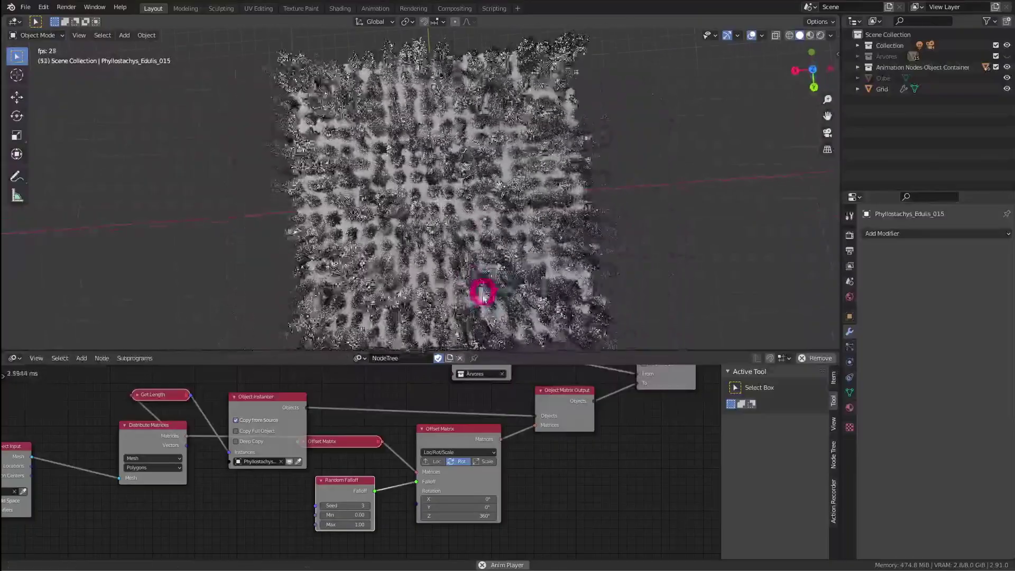
middle_drag(490, 239, 505, 125)
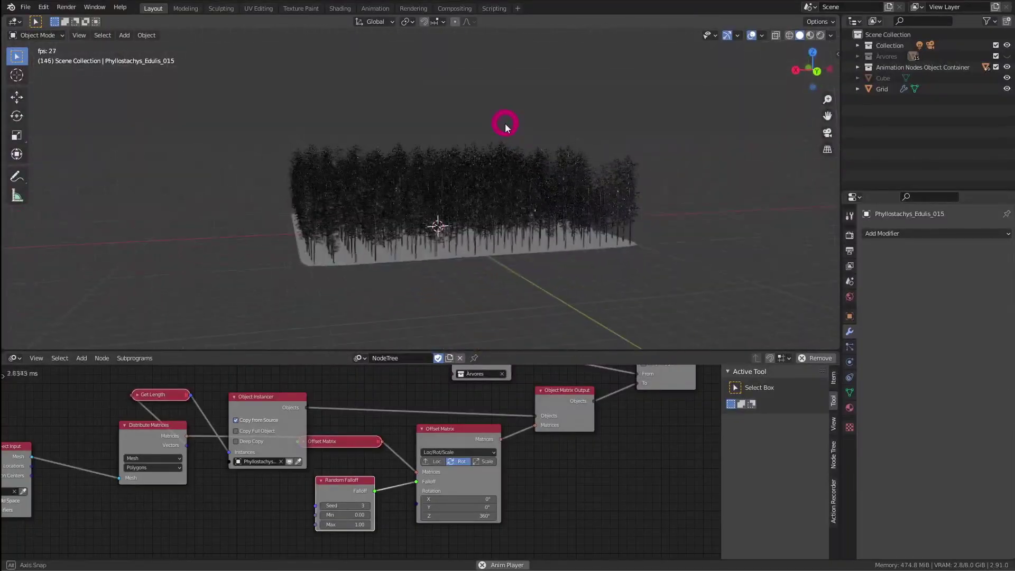
scroll(478, 208, up, 3)
middle_drag(479, 209, 514, 231)
- Move the Mesh Object Input node slightly closer to the Distribute Matrices node
middle_drag(317, 457, 468, 407)
scroll(259, 429, up, 2)
middle_drag(263, 429, 285, 449)
drag(170, 421, 197, 433)
- Try a Triangulate modifier on the selected tree object and remove it again
shift+middle_drag(449, 284, 408, 246)
scroll(412, 233, up, 3)
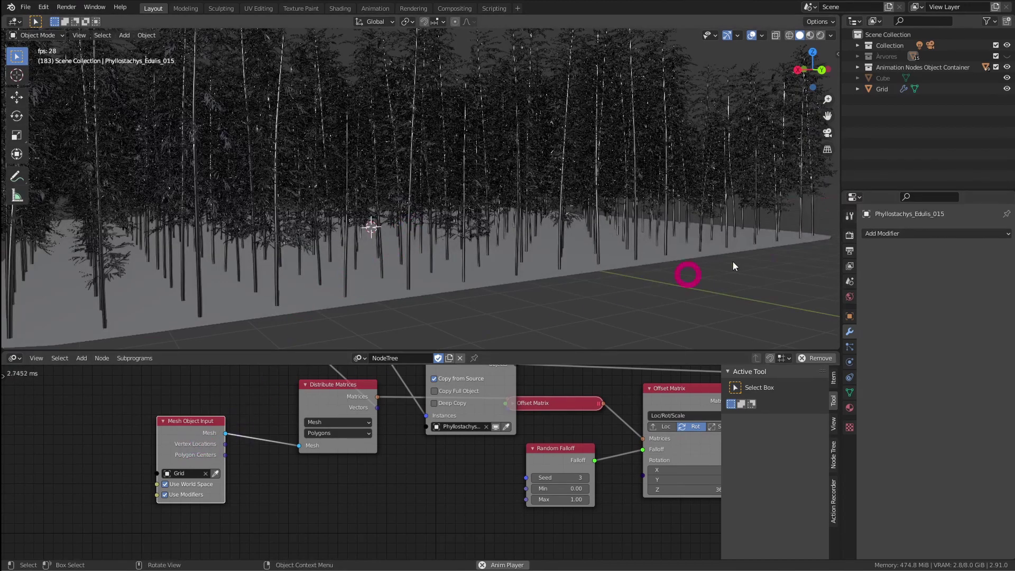
click(894, 234)
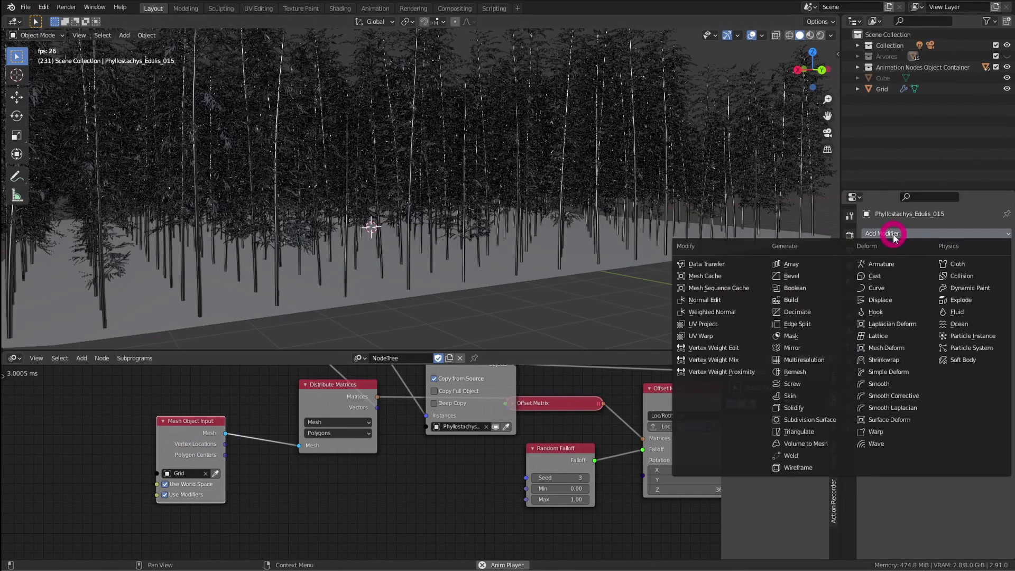
click(816, 435)
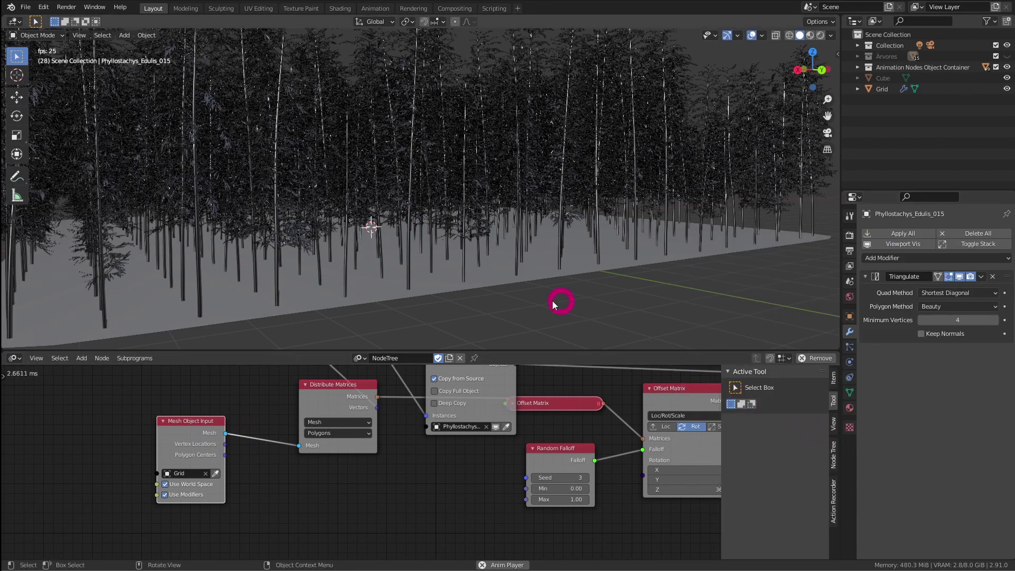
mouse_move(533, 308)
middle_down()
mouse_move(551, 313)
mouse_move(524, 311)
mouse_move(551, 283)
mouse_move(524, 303)
middle_up()
drag(195, 430, 196, 438)
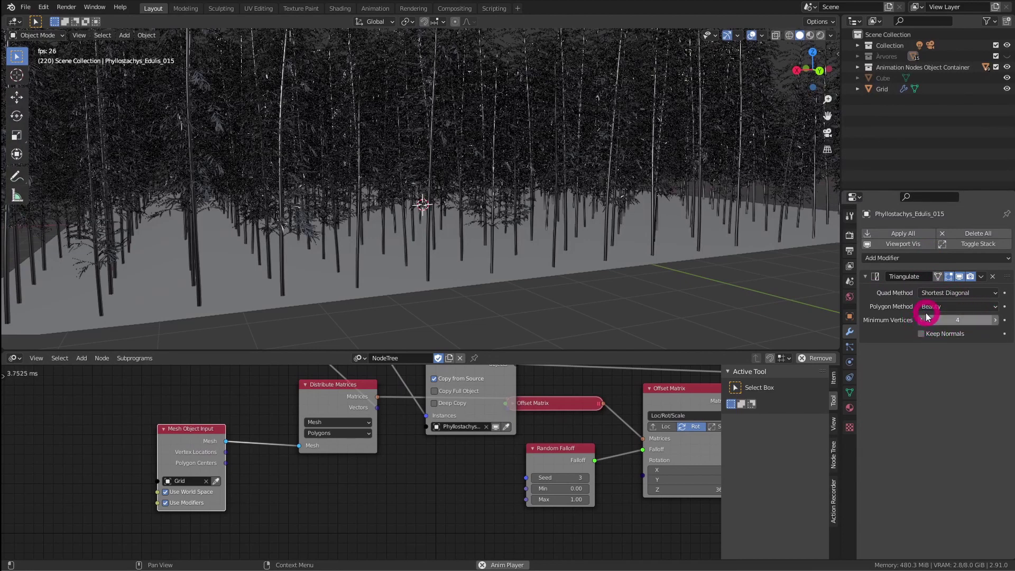
click(994, 279)
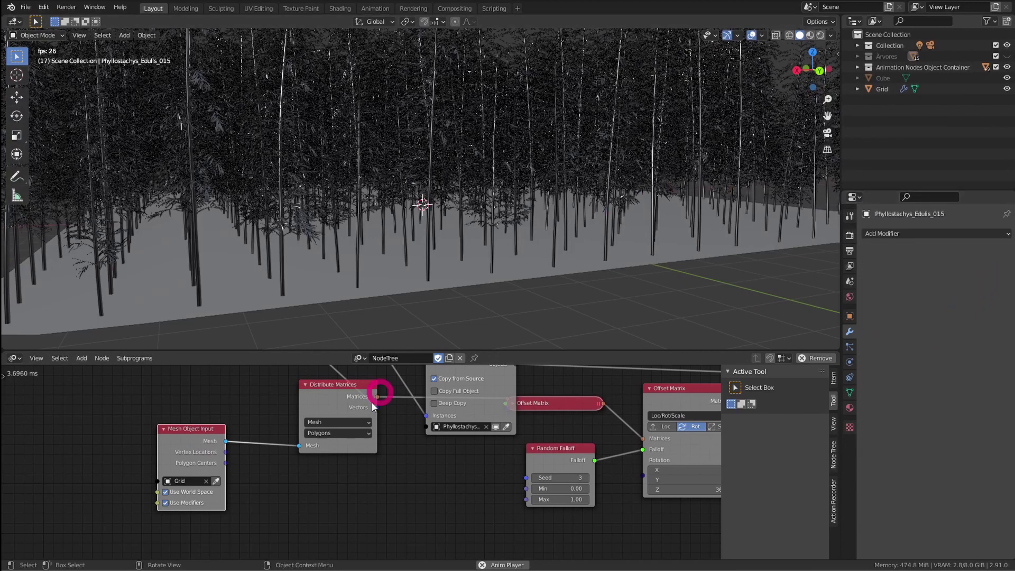
middle_drag(482, 245, 544, 246)
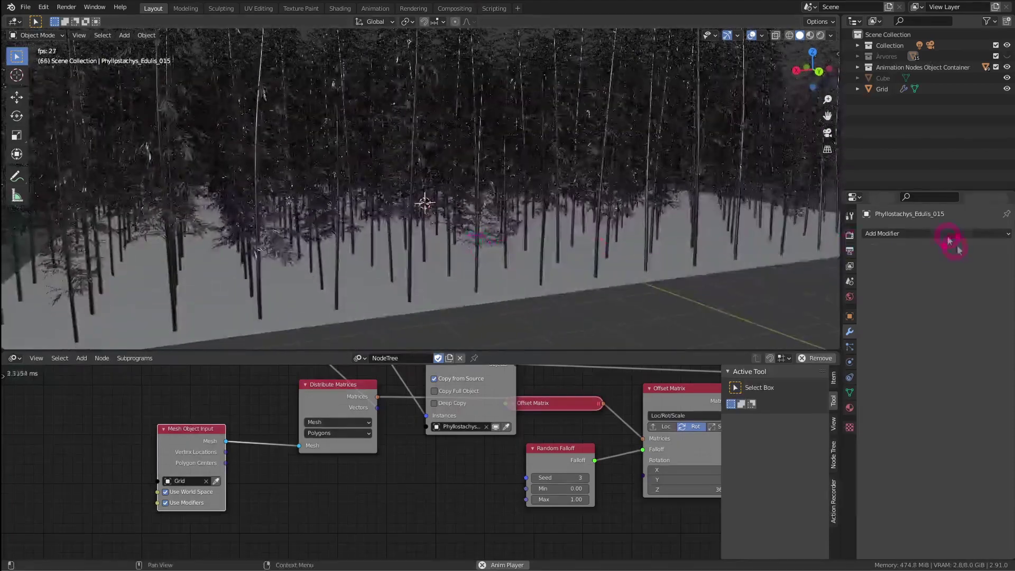
click(910, 235)
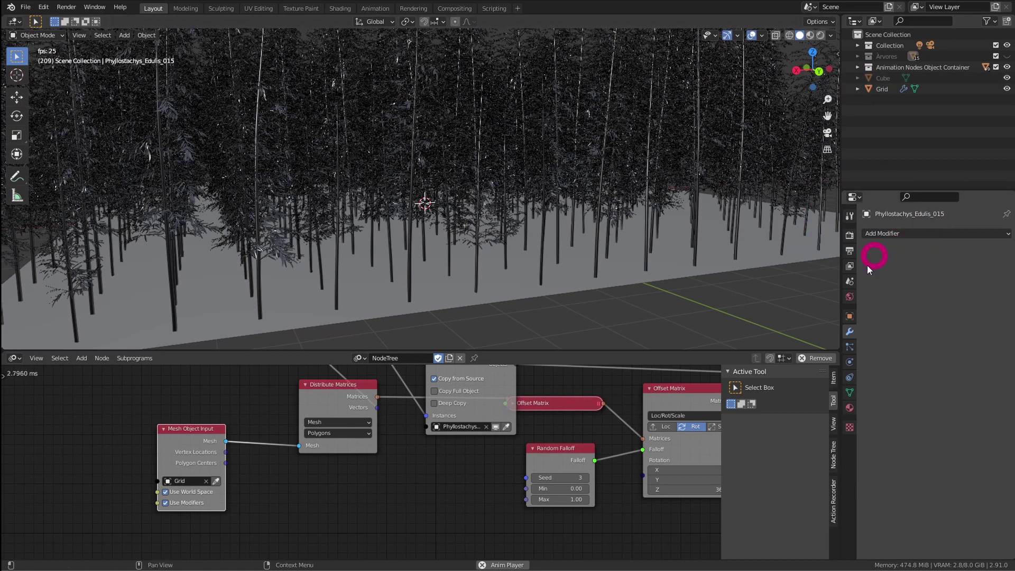
- Add a Mesh Points Scatter node below the Distribute Matrices node, next to Mesh Object Input
middle_drag(427, 444, 399, 446)
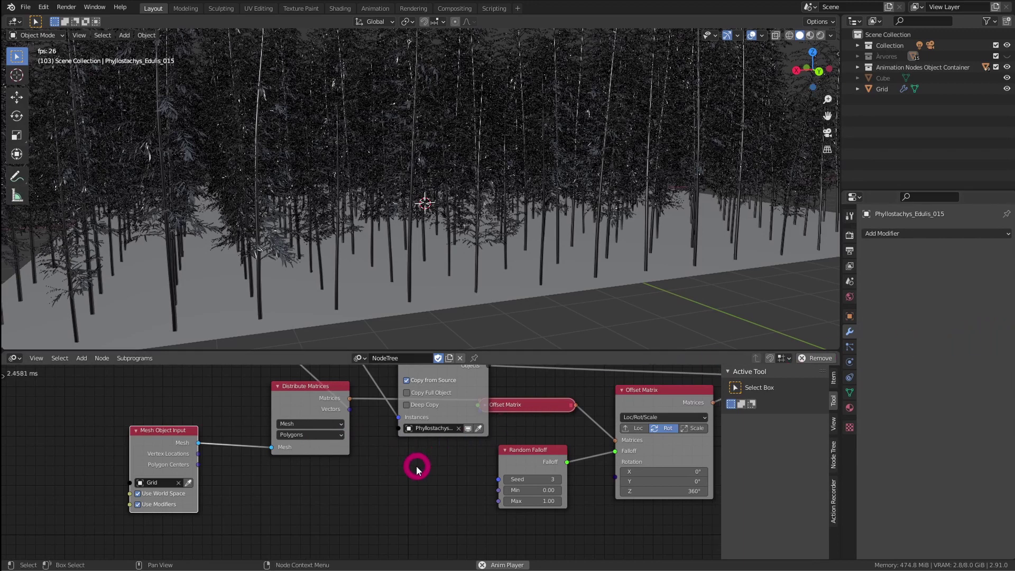
middle_drag(411, 478, 446, 431)
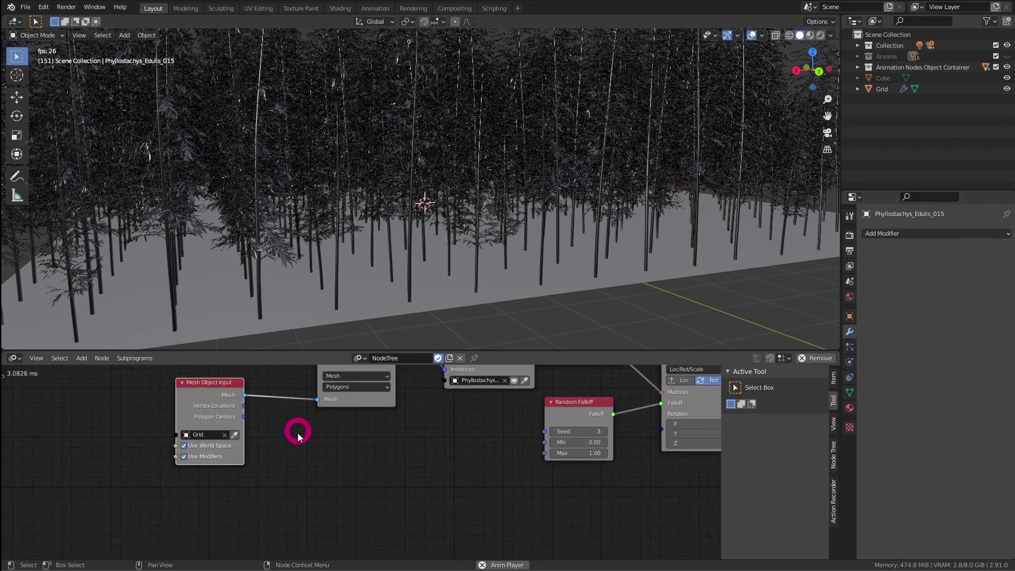
middle_drag(301, 440, 294, 451)
key(shift+a)
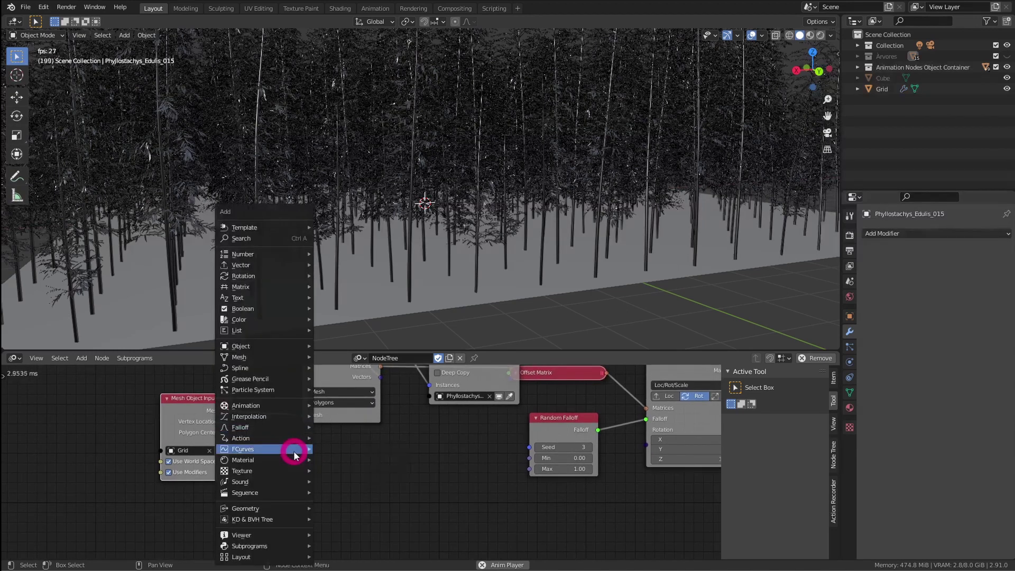
mouse_move(263, 357)
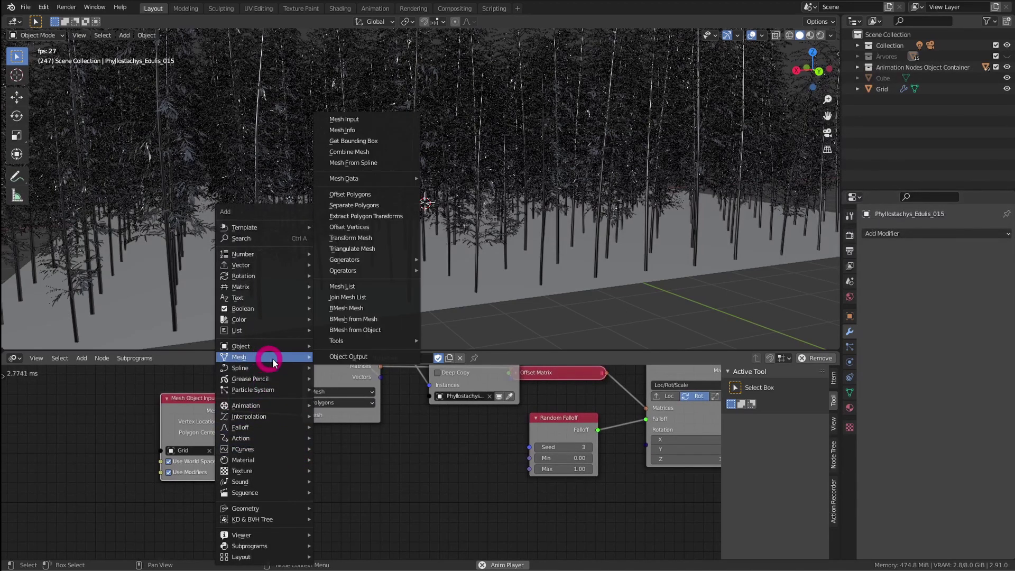
mouse_move(378, 271)
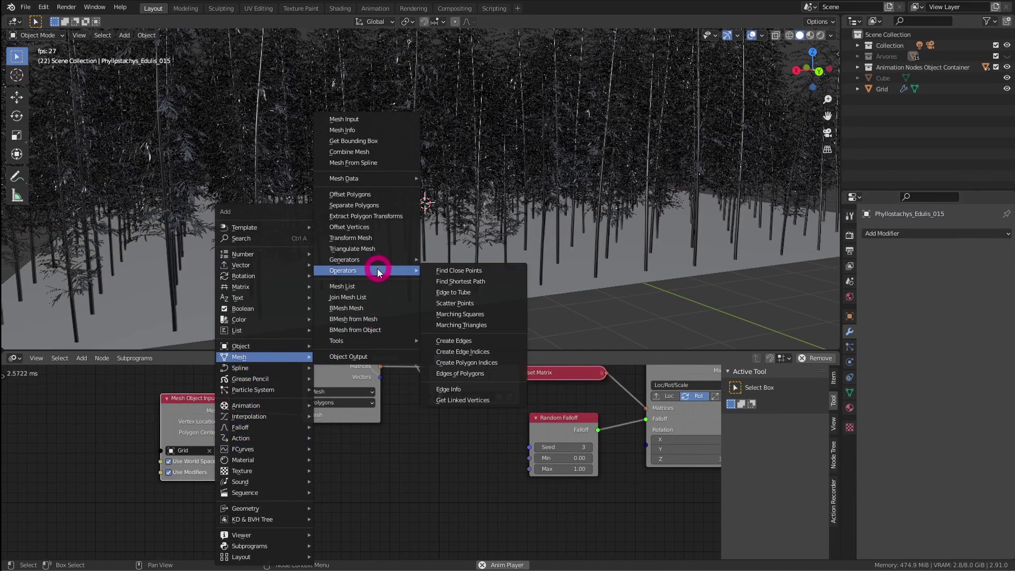
click(476, 305)
click(263, 442)
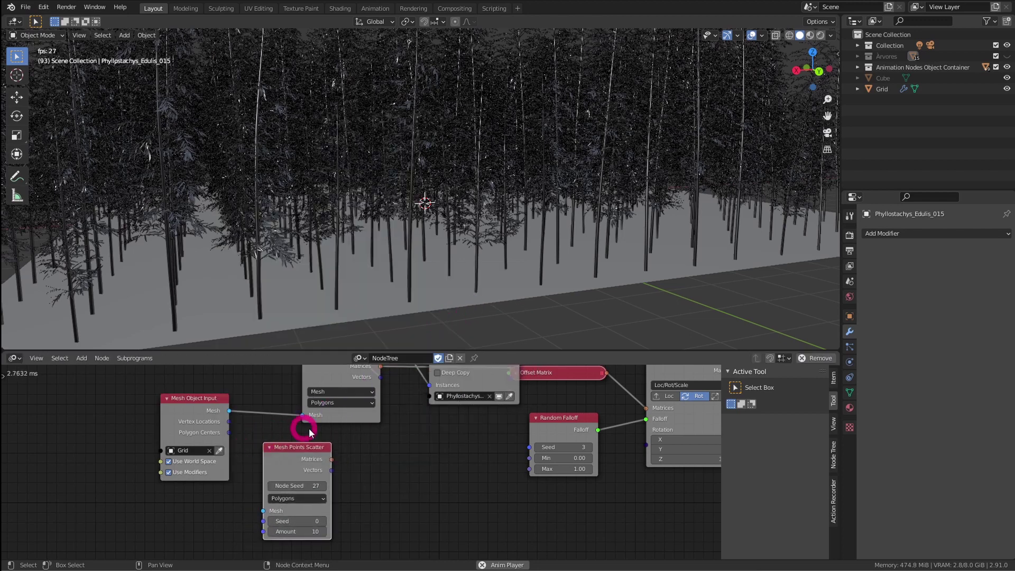
- Shift the Distribute Matrices node and cut the links from it and Get Length to the Offset Matrix and Object Instancer nodes
middle_drag(309, 433, 334, 478)
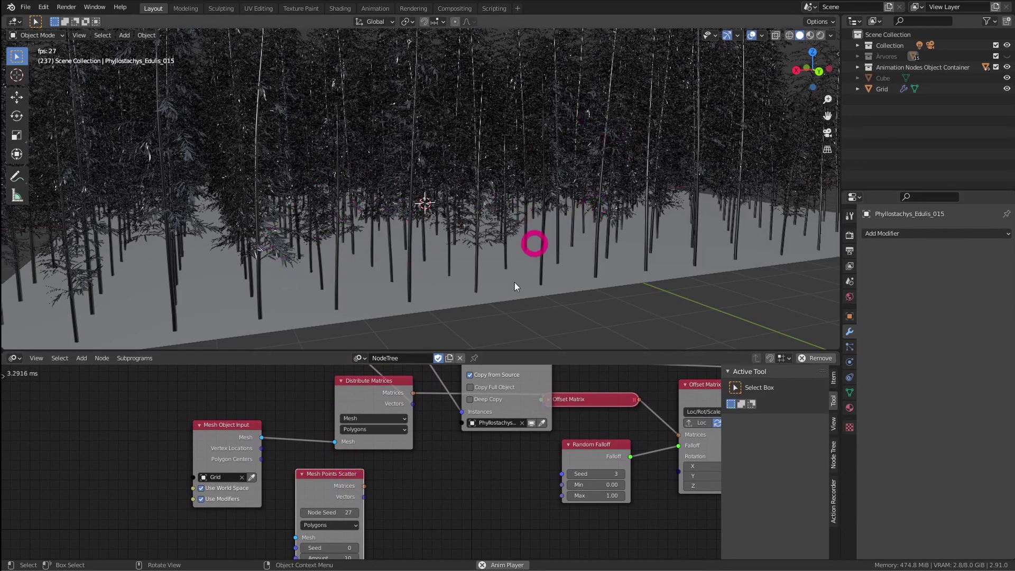
mouse_move(391, 435)
middle_down()
mouse_move(404, 455)
mouse_move(401, 444)
middle_up()
scroll(381, 462, down, 3)
middle_drag(364, 411, 377, 433)
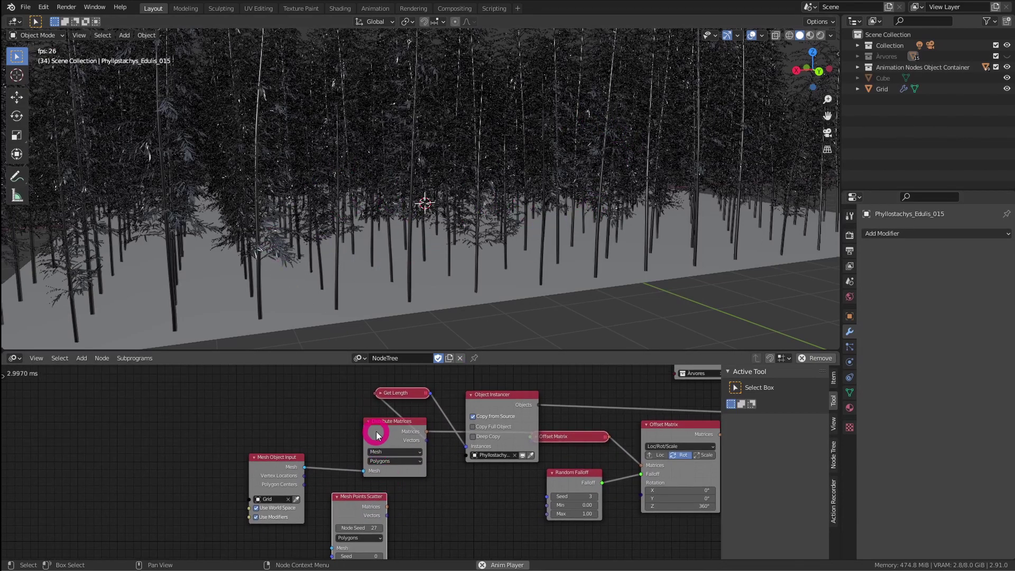
drag(377, 435, 333, 424)
drag(338, 373, 357, 400)
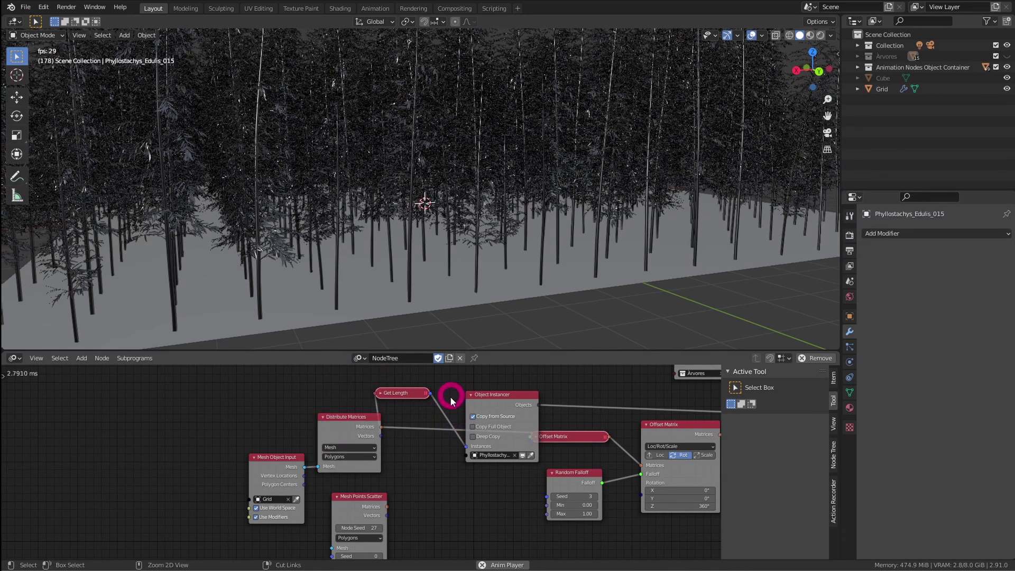
ctrl+right_drag(445, 452, 452, 492)
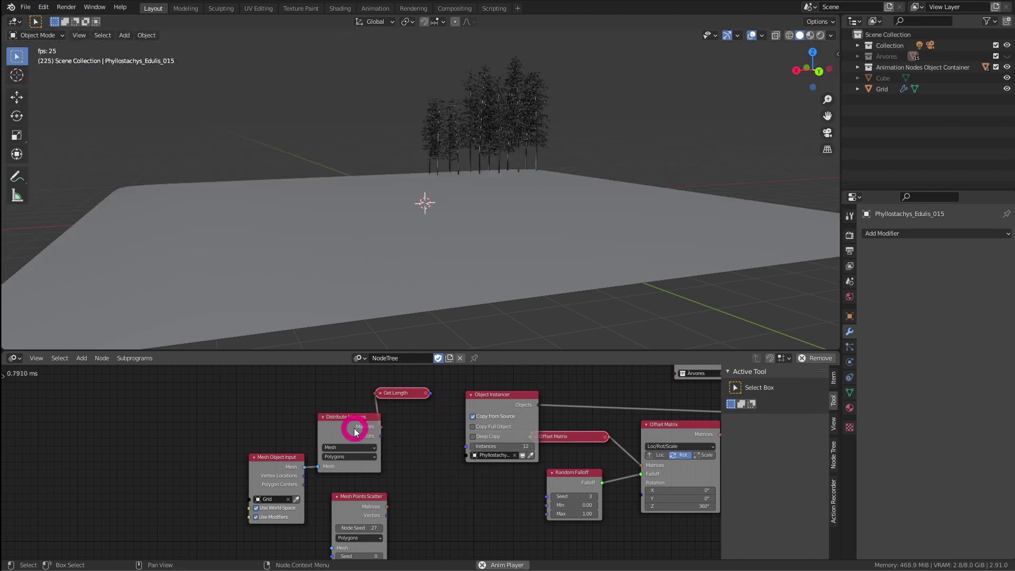
- Disconnect Distribute Matrices from Mesh Object Input and move it with Get Length aside, beyond the Mesh Object Input node
drag(355, 432, 343, 413)
drag(285, 467, 221, 465)
ctrl+right_drag(280, 445, 286, 454)
drag(424, 459, 424, 459)
key(g)
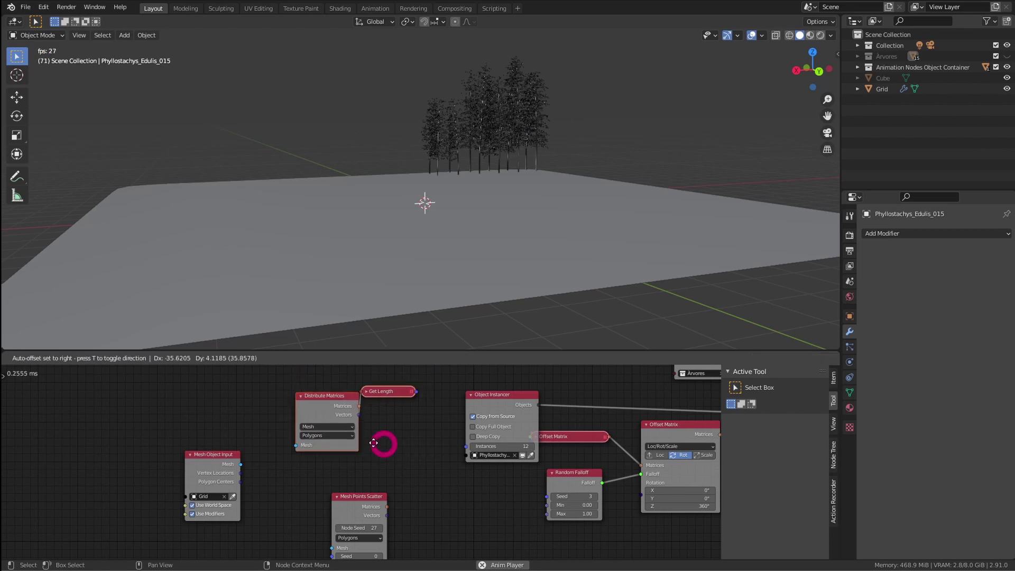
click(143, 452)
- Move the Mesh Points Scatter node up into the gap between the Mesh Object Input and Object Instancer nodes
middle_drag(348, 439, 317, 422)
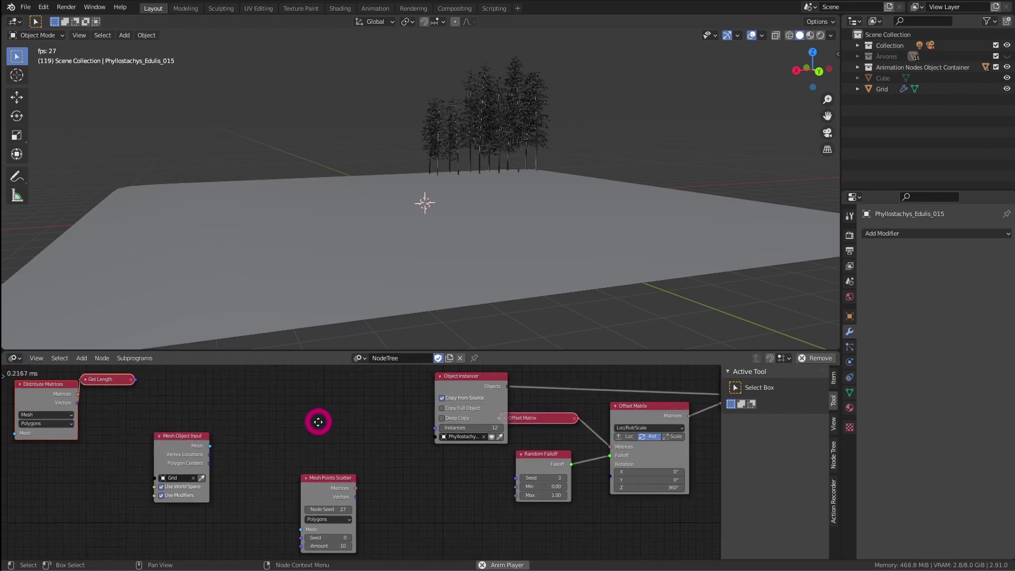
drag(327, 489, 322, 441)
ctrl+middle_drag(298, 438, 300, 418)
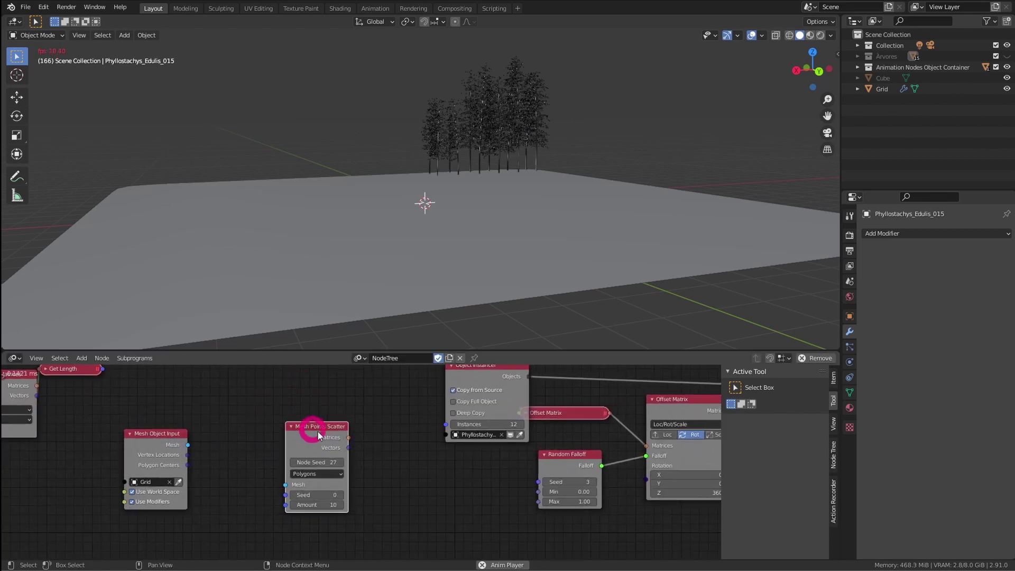
- Move Mesh Object Input closer to Mesh Points Scatter and link its Mesh output to the scatter node's Mesh input
drag(317, 432, 325, 425)
drag(160, 451, 230, 442)
ctrl+middle_drag(286, 437, 286, 416)
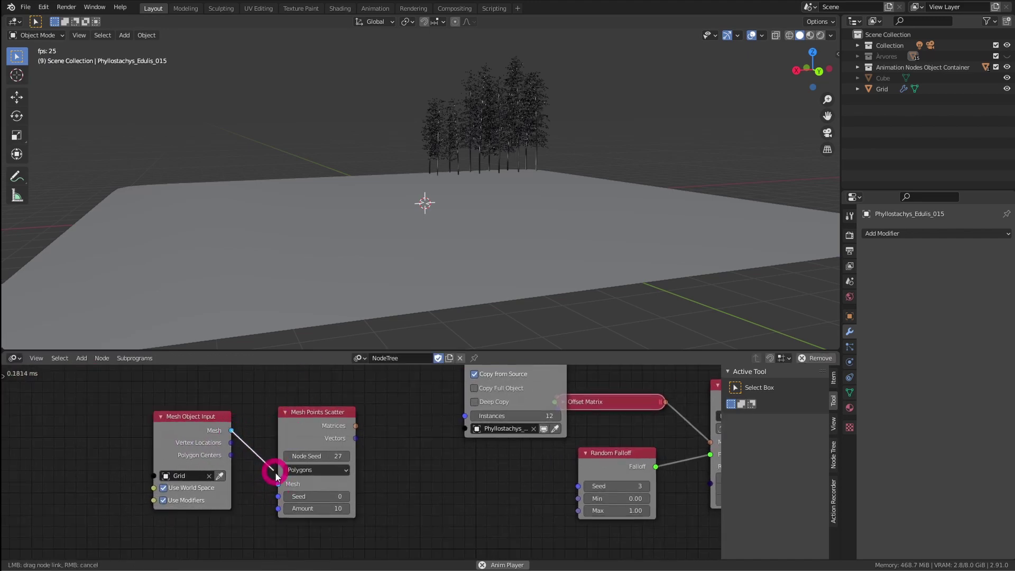
- Link the Vectors output of Mesh Points Scatter to the Object Instancer's Instances input through a Get Length node
middle_drag(428, 412, 335, 465)
drag(263, 465, 266, 455)
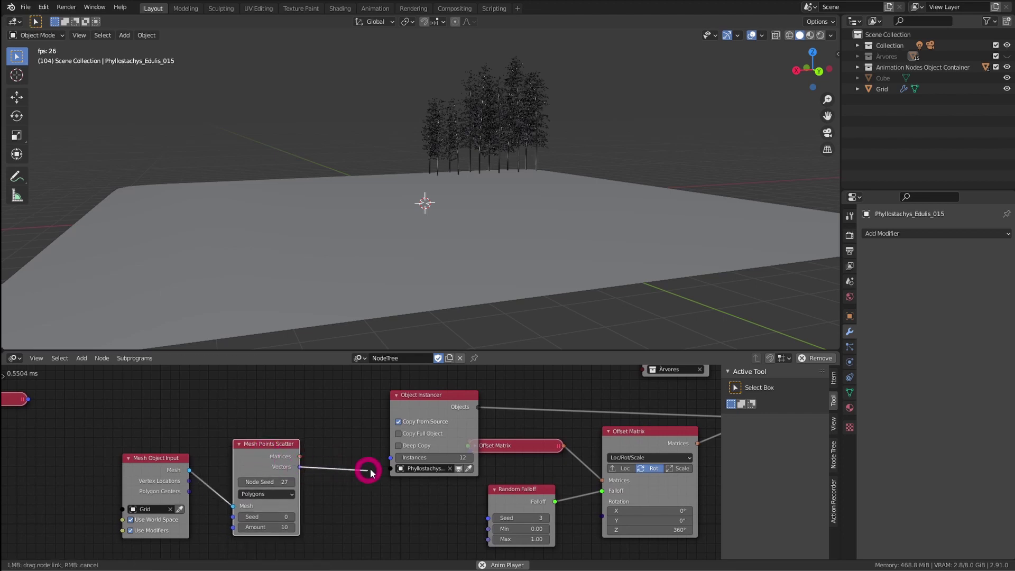
drag(390, 462, 390, 462)
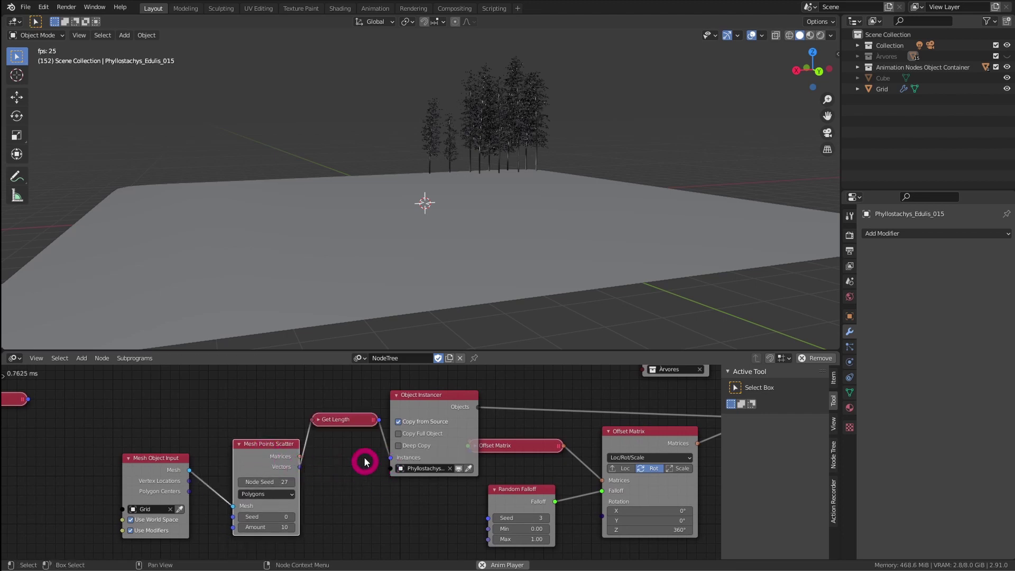
scroll(365, 460, down, 3)
drag(286, 450, 263, 440)
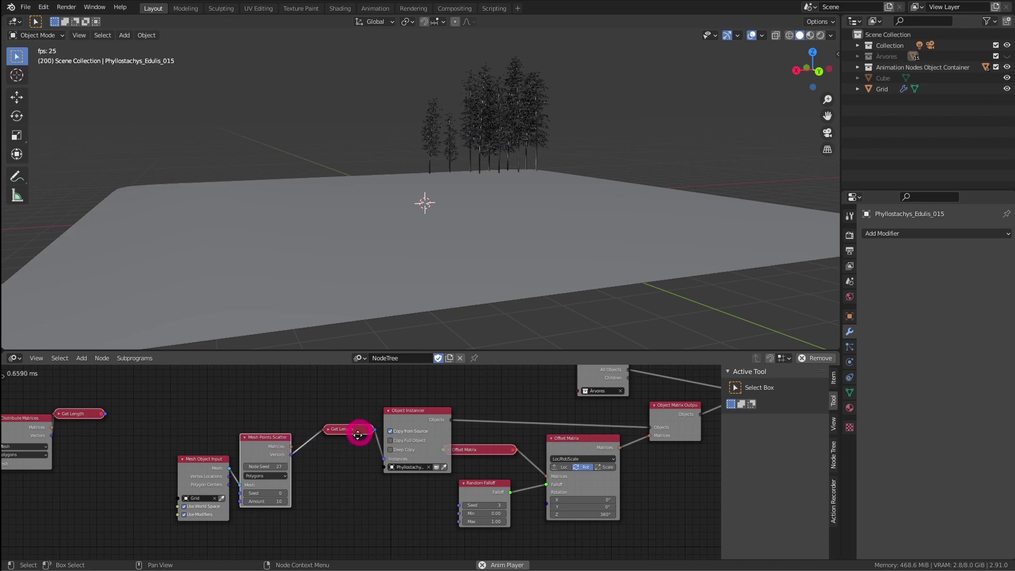
middle_drag(358, 435, 246, 464)
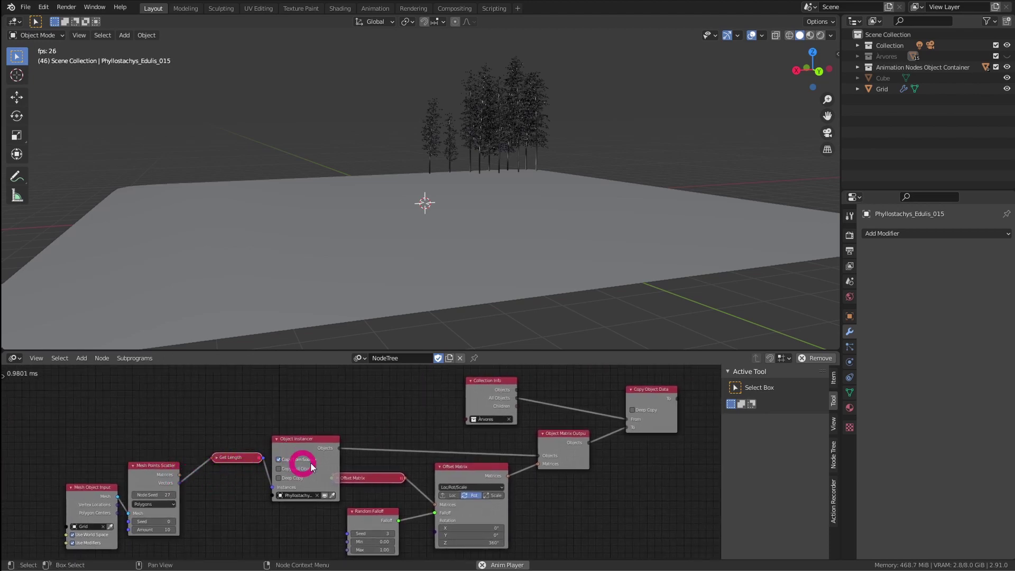
- Move the Object Instancer node up, expand the collapsed Offset Matrix node and shift it towards Mesh Points Scatter
middle_drag(360, 466, 398, 437)
drag(345, 416, 341, 371)
ctrl+middle_drag(359, 374, 367, 347)
click(378, 445)
drag(381, 445, 331, 445)
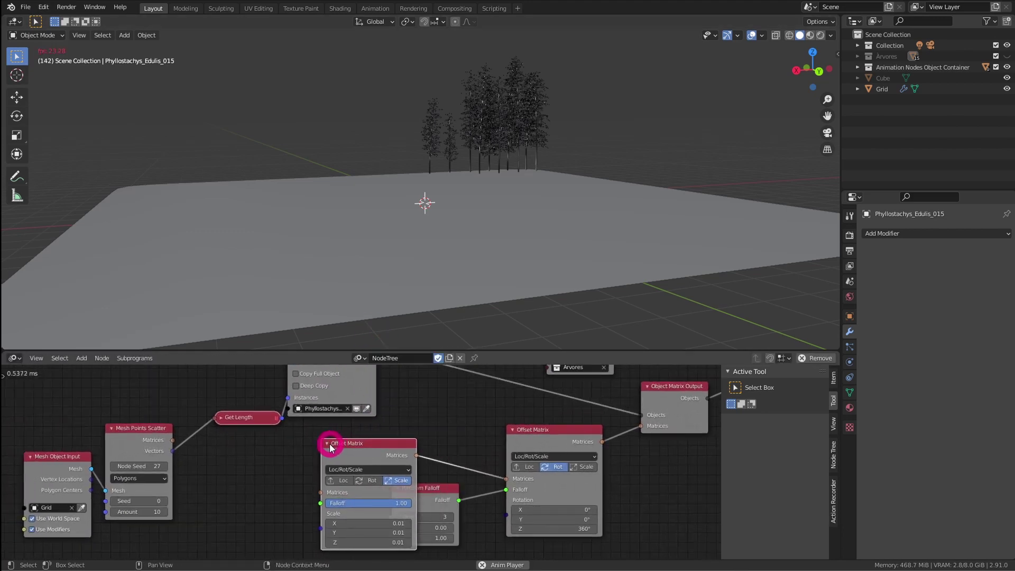
middle_drag(337, 455, 258, 490)
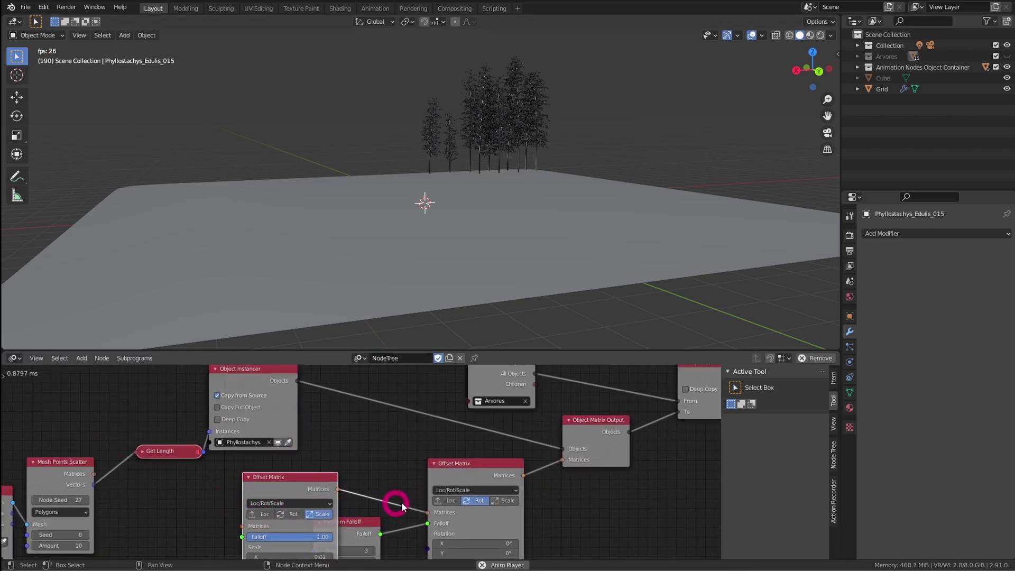
- Link the Mesh Points Scatter Matrices output to the scale Offset Matrix node, and collapse that node above Random Falloff
middle_drag(528, 465, 573, 407)
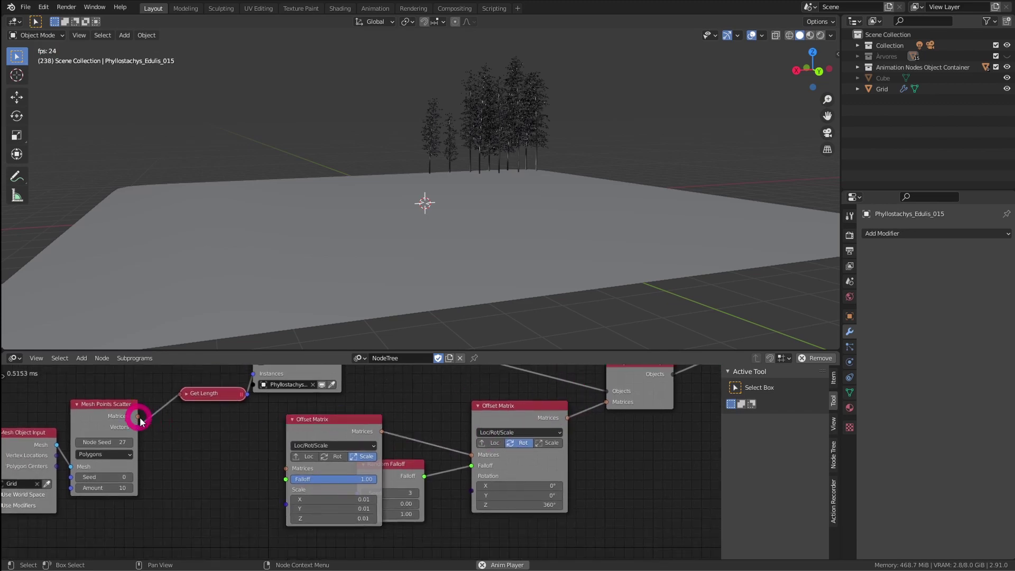
drag(285, 472, 285, 472)
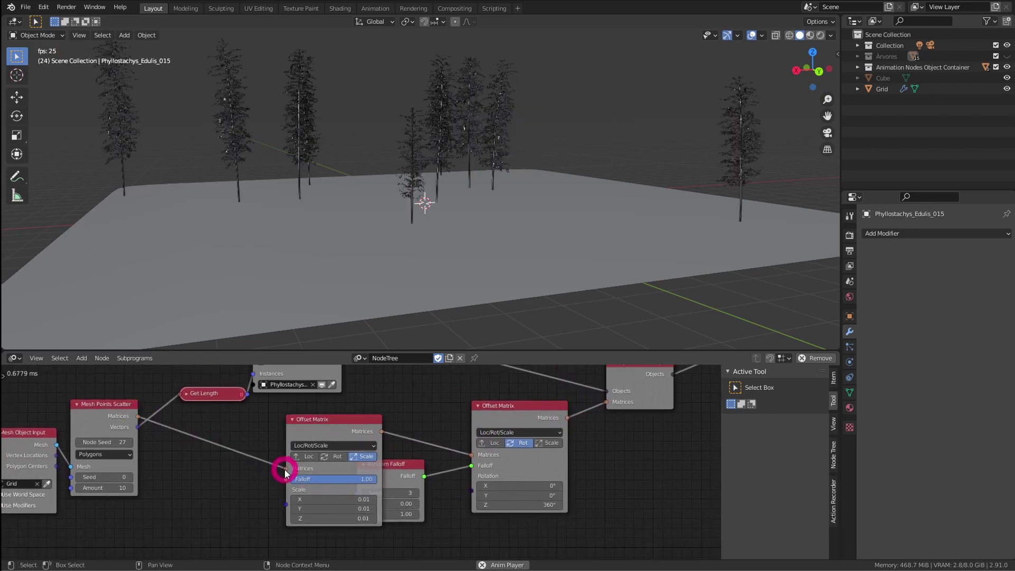
click(292, 420)
drag(313, 419, 374, 428)
middle_drag(373, 409, 395, 462)
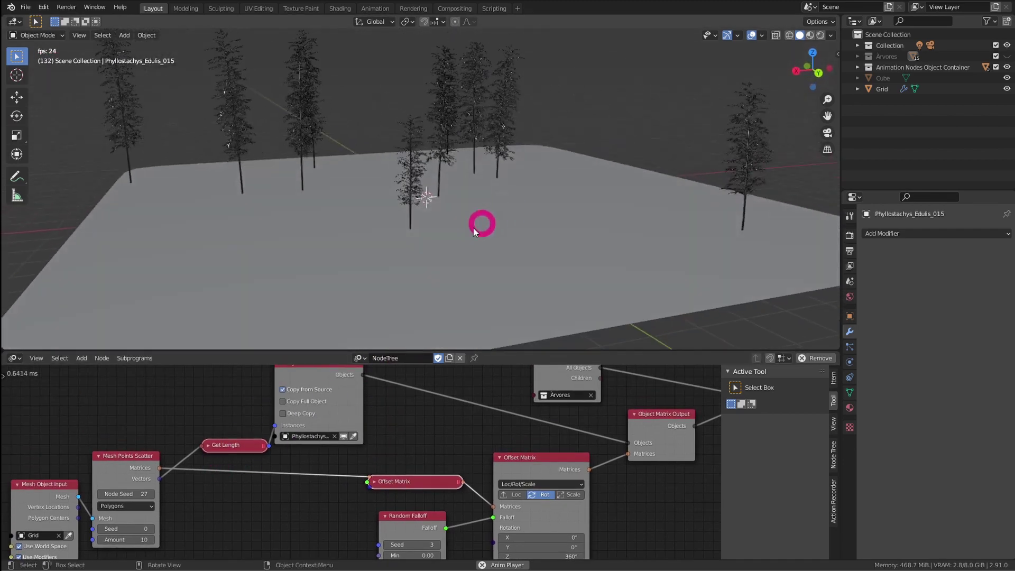
- Set the Mesh Points Scatter amount to 500
middle_drag(234, 481, 331, 448)
drag(219, 425, 228, 435)
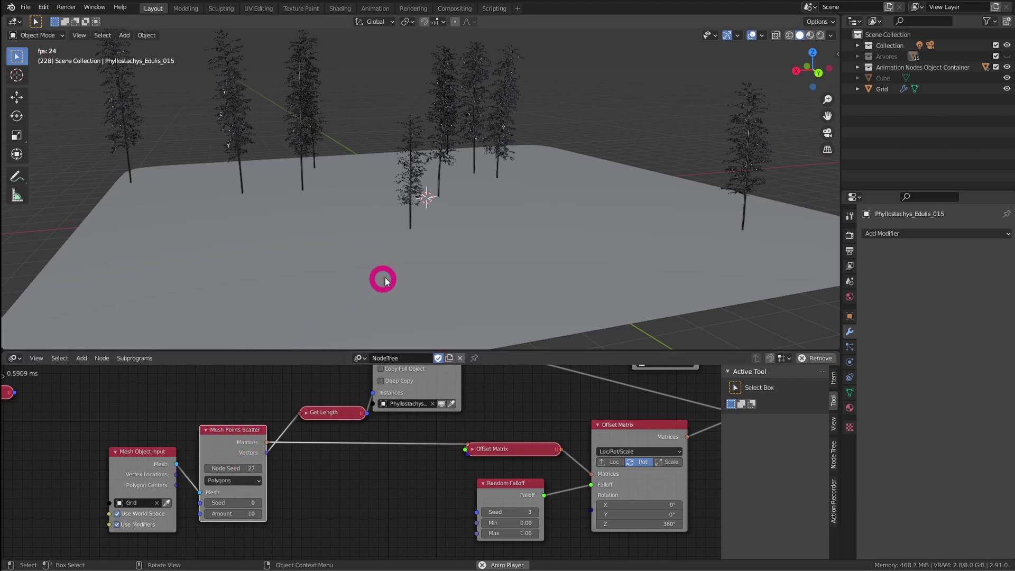
middle_drag(385, 280, 382, 279)
middle_drag(249, 513, 259, 448)
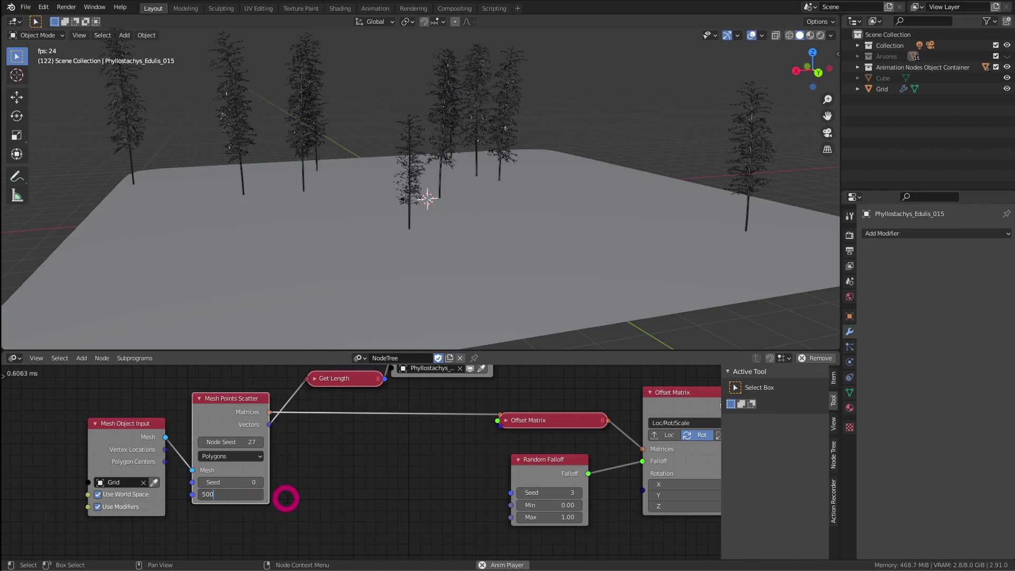
key(Return)
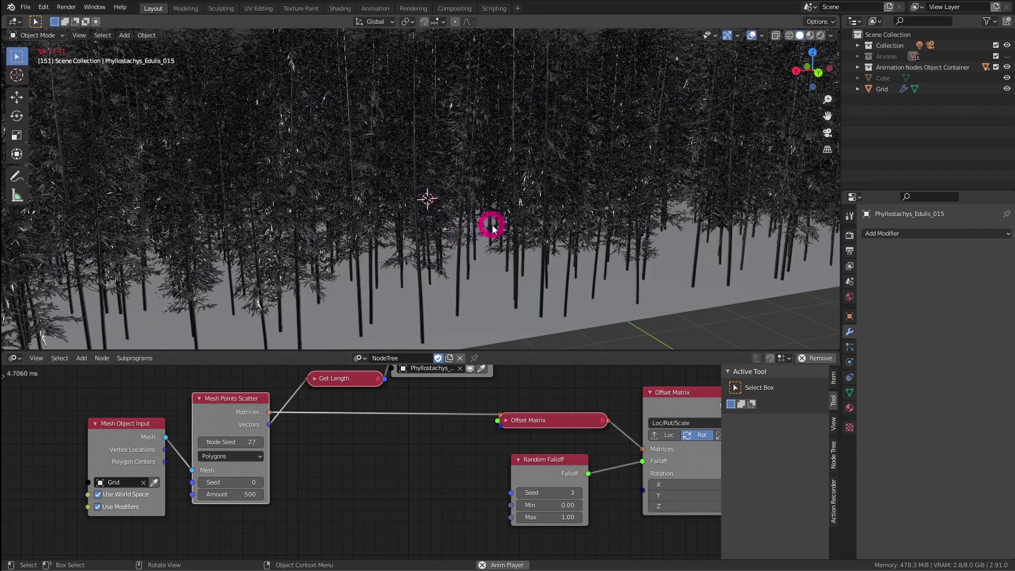
- Examine the density and coverage of the scattered trees on the grid from the side and from above
scroll(483, 236, down, 4)
middle_drag(484, 269, 474, 360)
ctrl+middle_drag(508, 262, 481, 319)
shift+middle_drag(494, 236, 461, 184)
shift+middle_drag(451, 244, 392, 318)
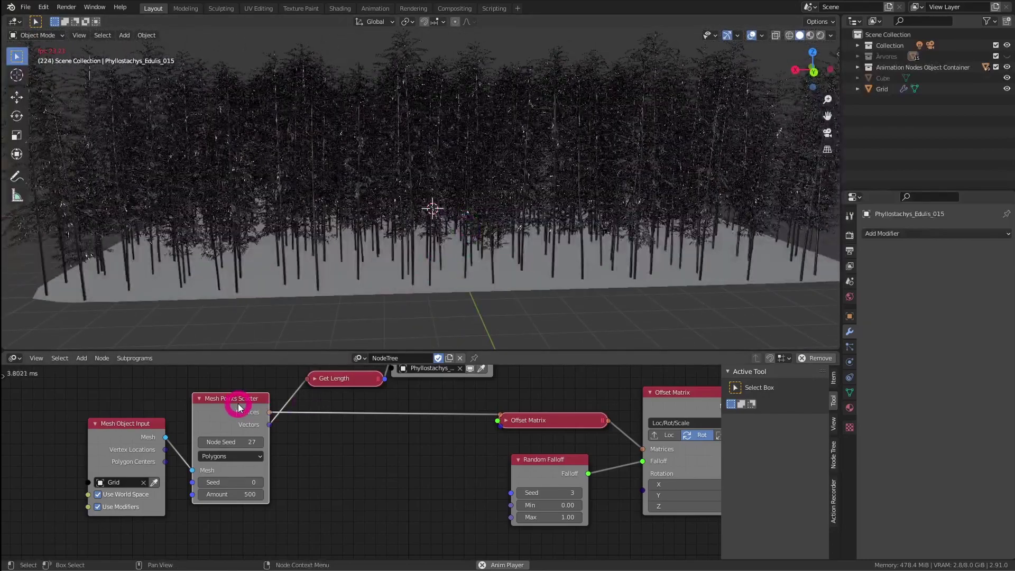
drag(238, 404, 237, 405)
scroll(415, 264, down, 1)
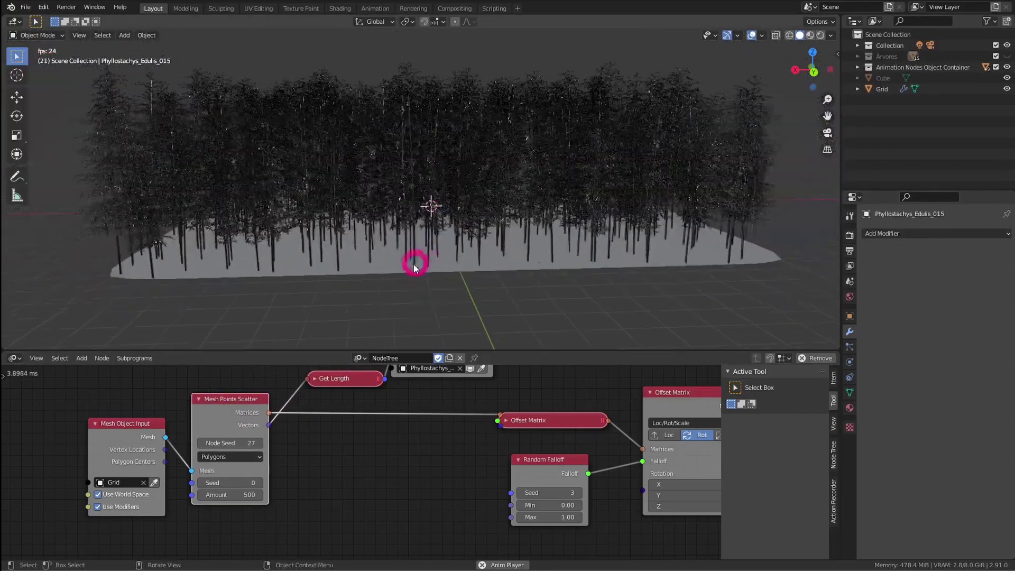
middle_drag(418, 260, 410, 301)
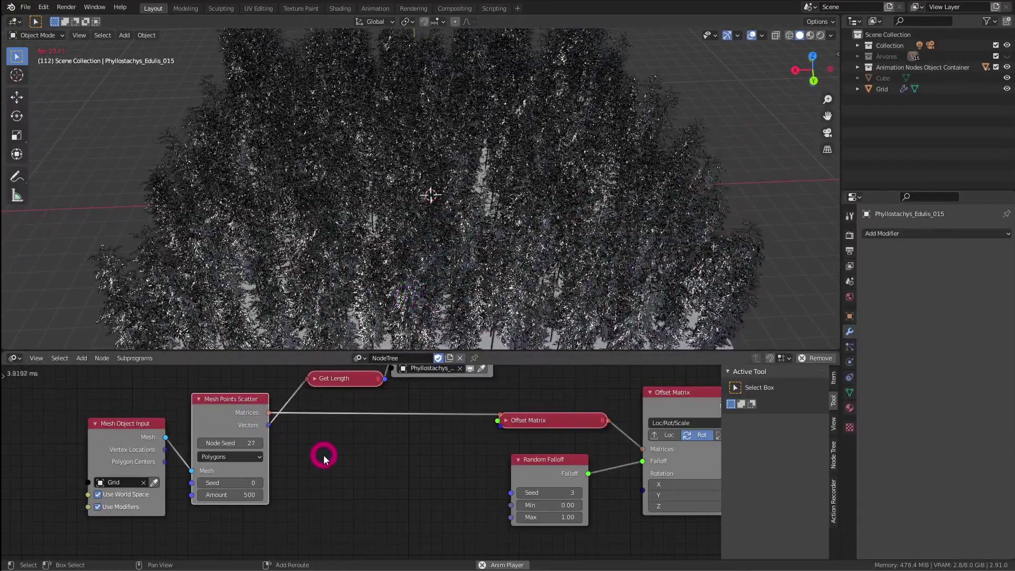
- Add a 3D Viewer node beside Mesh Points Scatter and link the scatter's Matrices output to its Data input
key(shift+a)
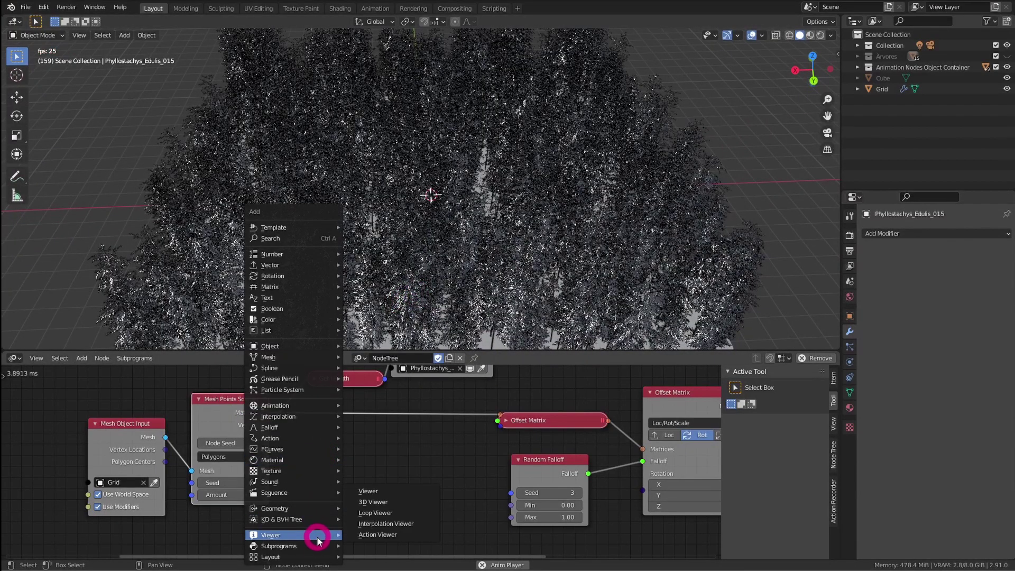
click(365, 502)
click(319, 447)
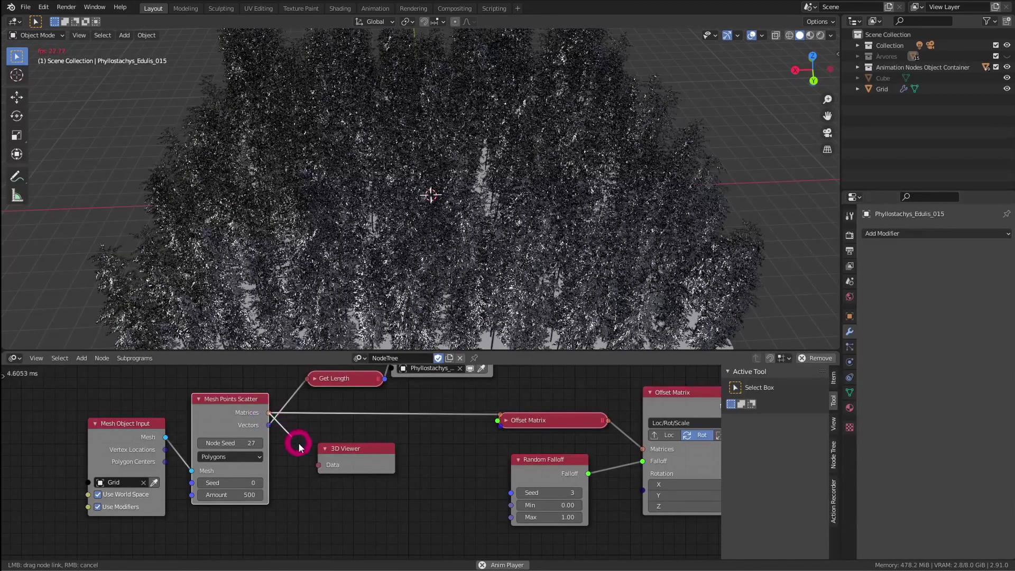
drag(322, 467, 322, 467)
- Raise the Mesh Points Scatter seed to 5 while viewing the distribution from above
mouse_move(447, 265)
middle_down()
mouse_move(481, 279)
mouse_move(480, 289)
mouse_move(460, 290)
mouse_move(442, 265)
mouse_move(449, 244)
mouse_move(454, 294)
mouse_move(435, 175)
middle_up()
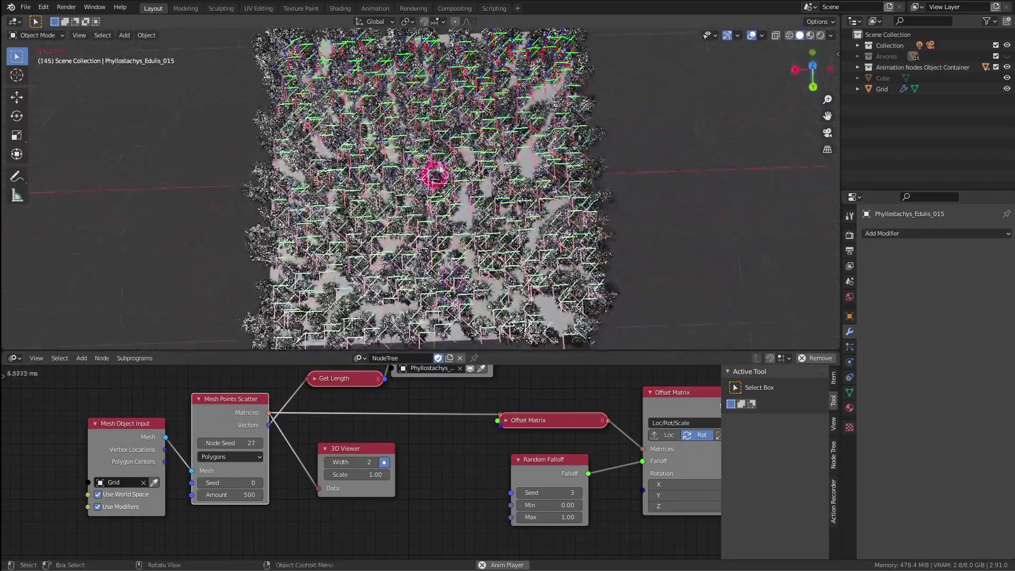
click(261, 483)
click(261, 484)
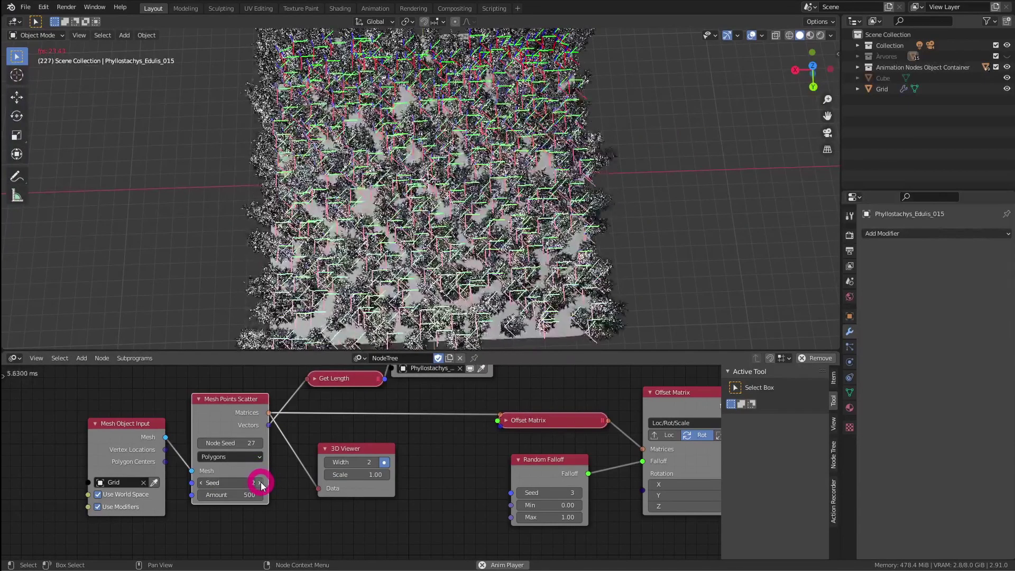
click(262, 484)
click(261, 483)
click(262, 483)
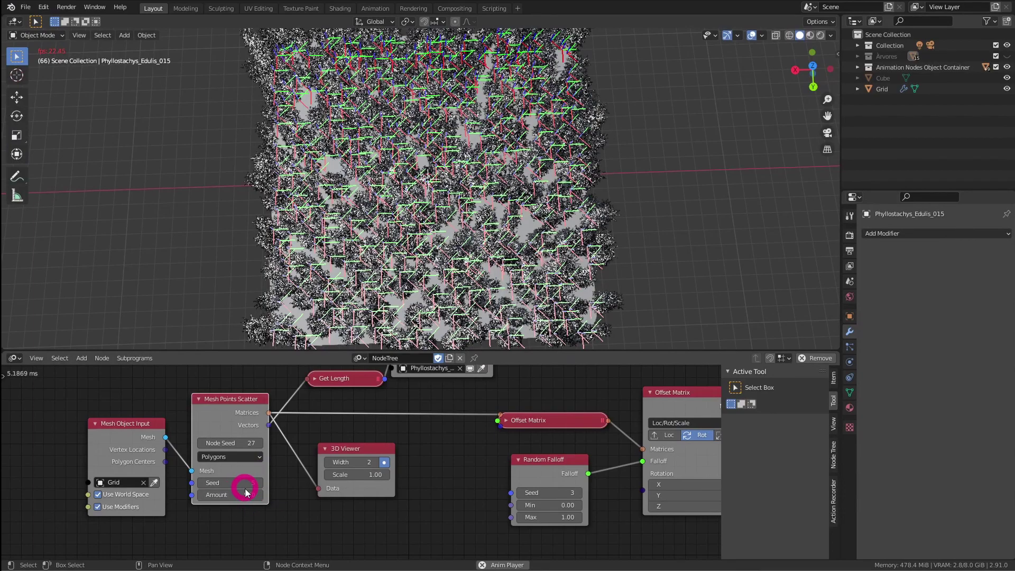
- Switch the Mesh Points Scatter mode to Edges and set its seed to 7
middle_drag(404, 269, 471, 183)
ctrl+middle_drag(452, 220, 439, 200)
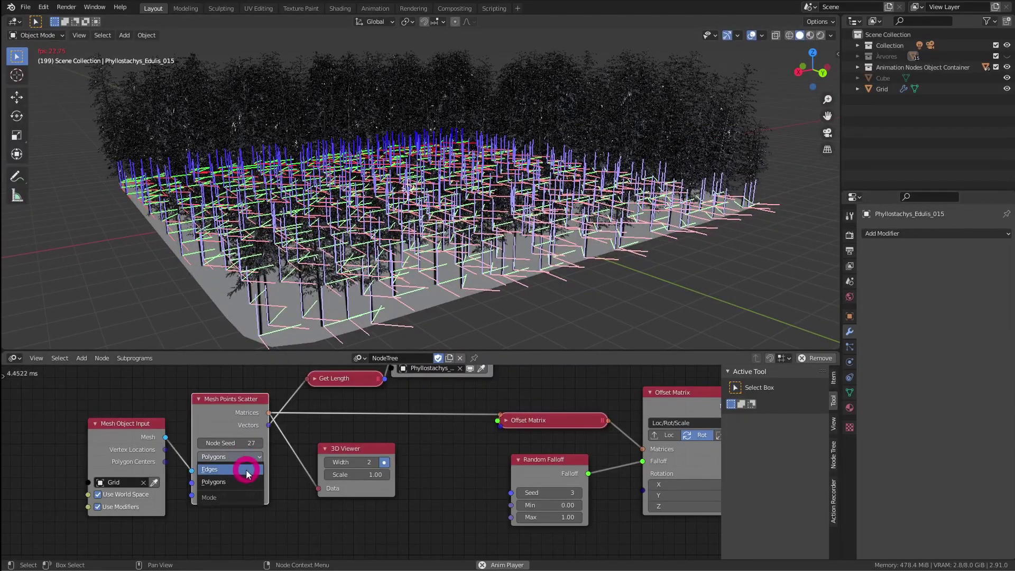
click(247, 470)
middle_drag(430, 253, 363, 381)
scroll(413, 268, down, 1)
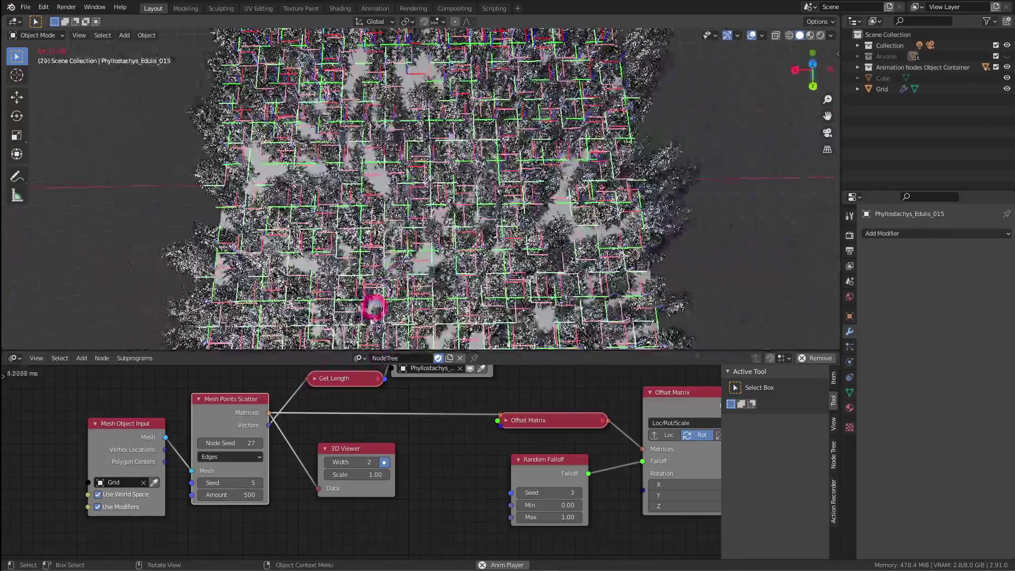
click(257, 484)
click(257, 483)
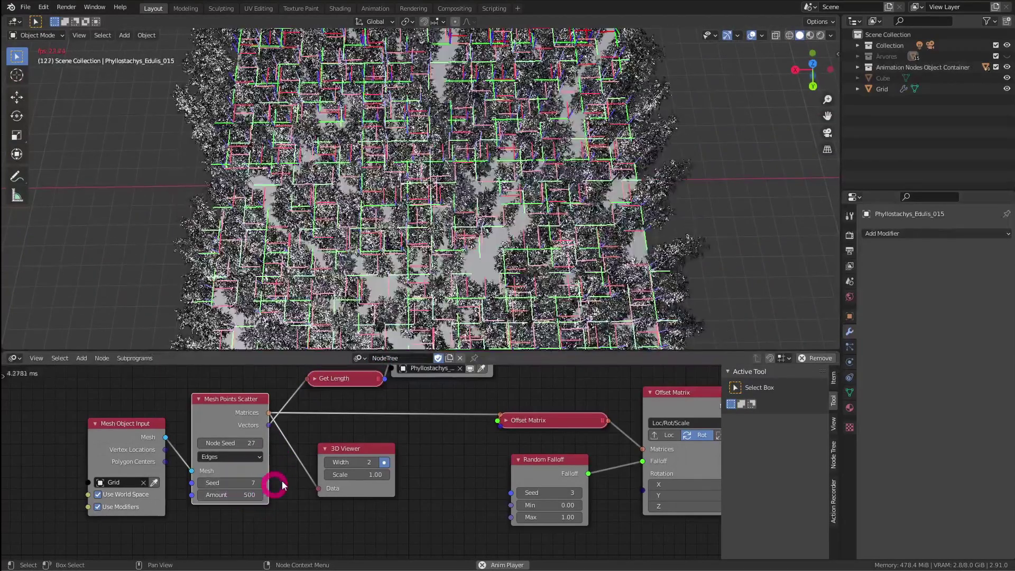
- Delete the 3D Viewer node attached to Mesh Points Scatter
drag(370, 451, 367, 459)
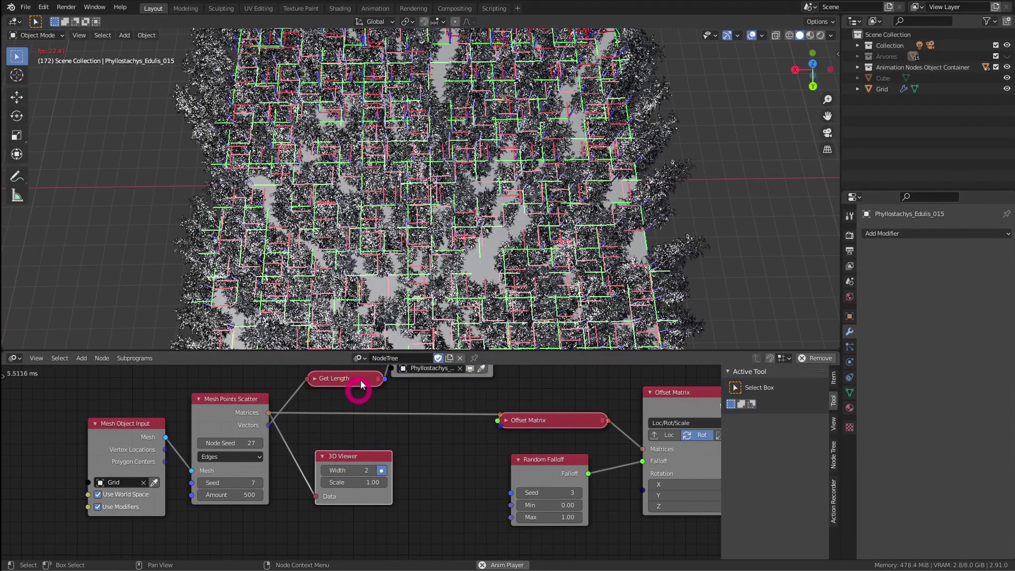
middle_drag(440, 257, 477, 198)
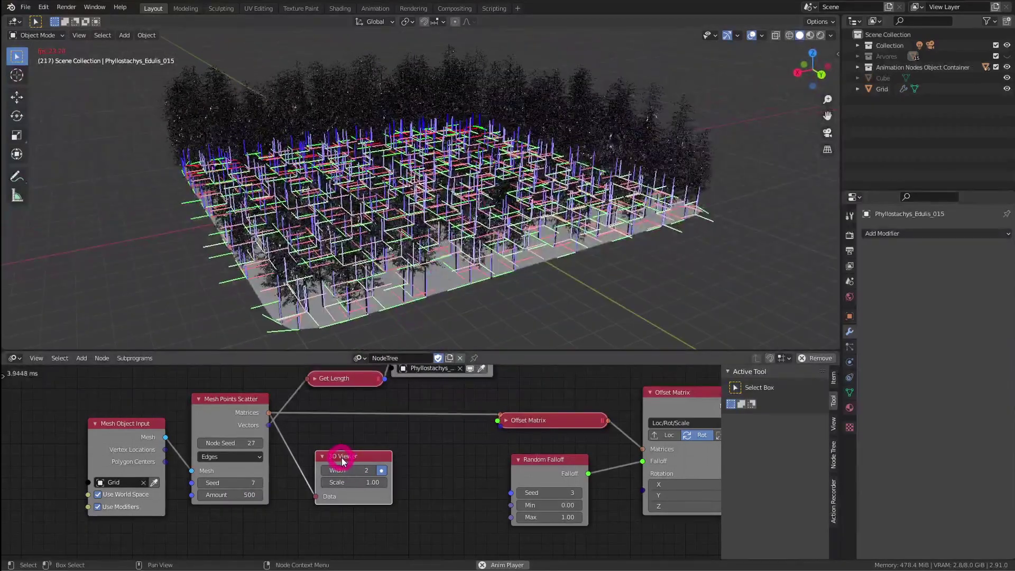
key(x)
middle_drag(471, 264, 513, 270)
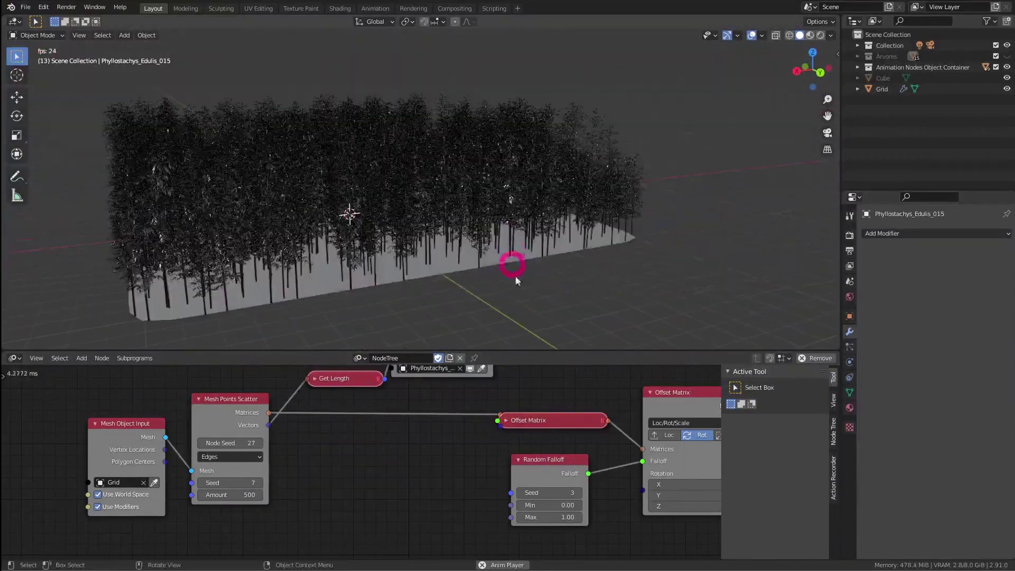
- Move the Random Falloff node and both Offset Matrix nodes closer to Mesh Points Scatter to tidy the node tree
middle_drag(578, 434, 450, 444)
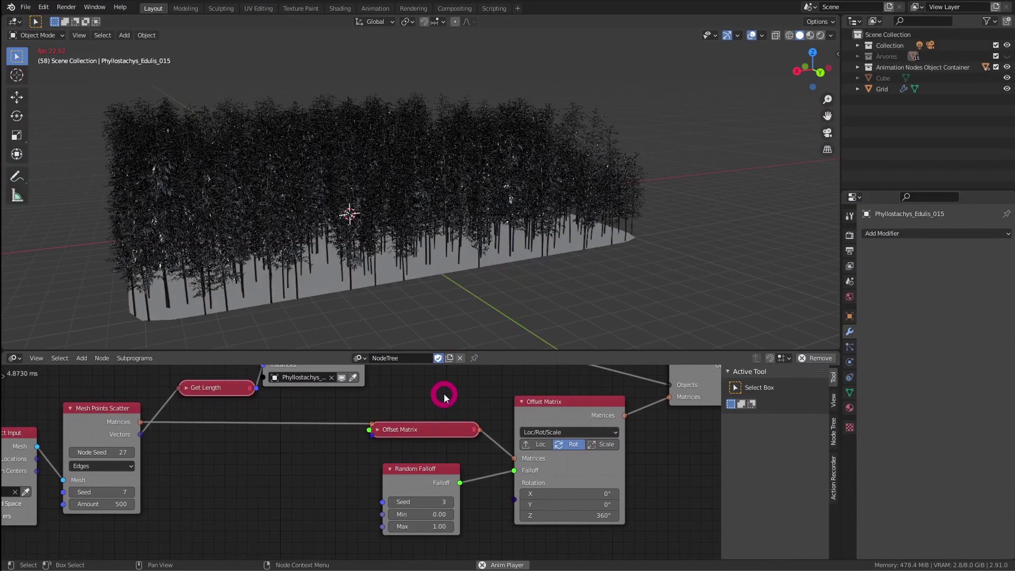
scroll(415, 430, down, 5)
middle_drag(419, 407, 431, 441)
middle_drag(470, 265, 406, 235)
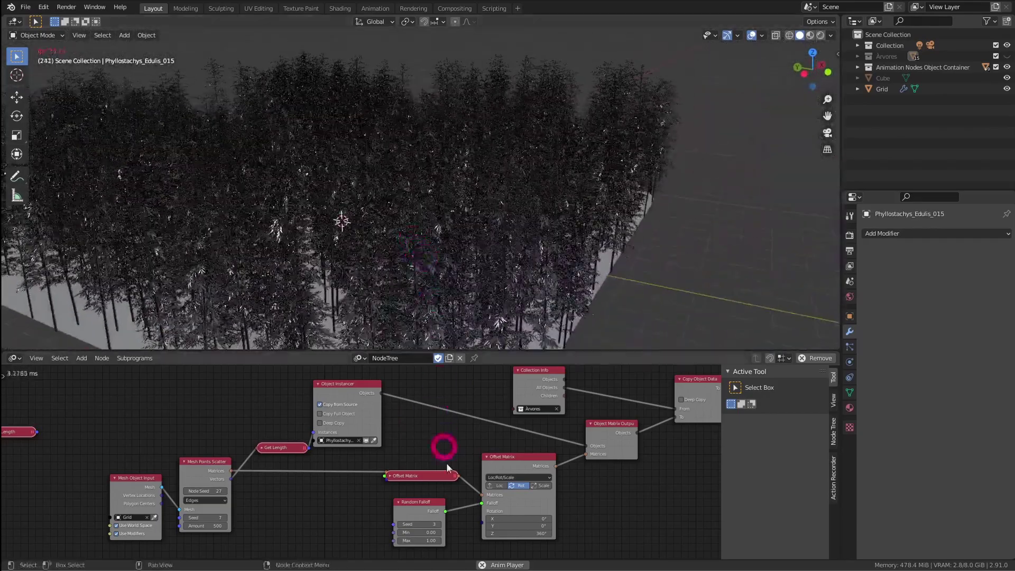
middle_drag(456, 466, 441, 419)
ctrl+middle_drag(441, 419, 429, 347)
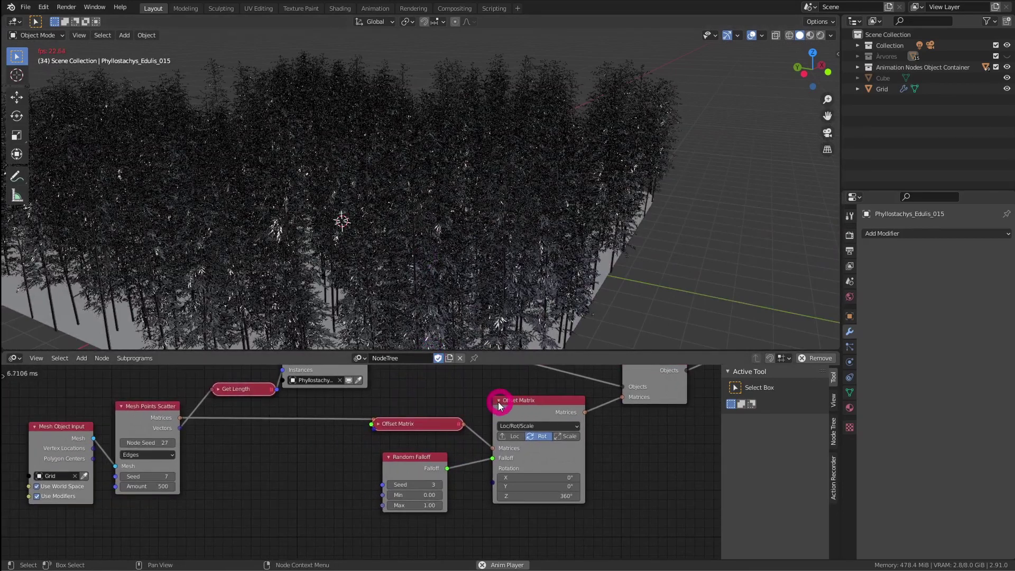
drag(402, 468, 292, 478)
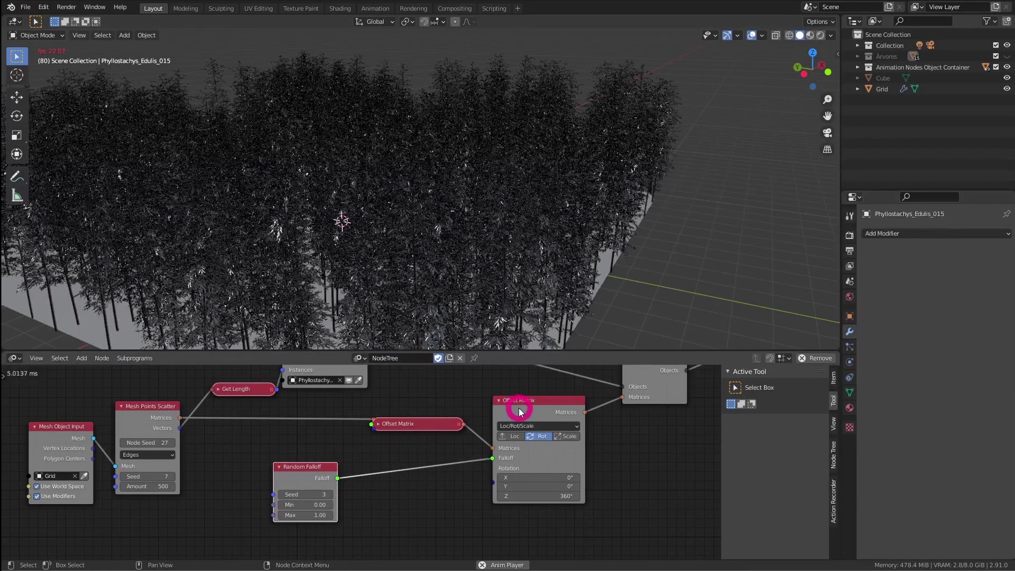
drag(520, 411, 487, 415)
drag(410, 429, 336, 434)
drag(499, 408, 446, 413)
middle_drag(466, 253, 442, 251)
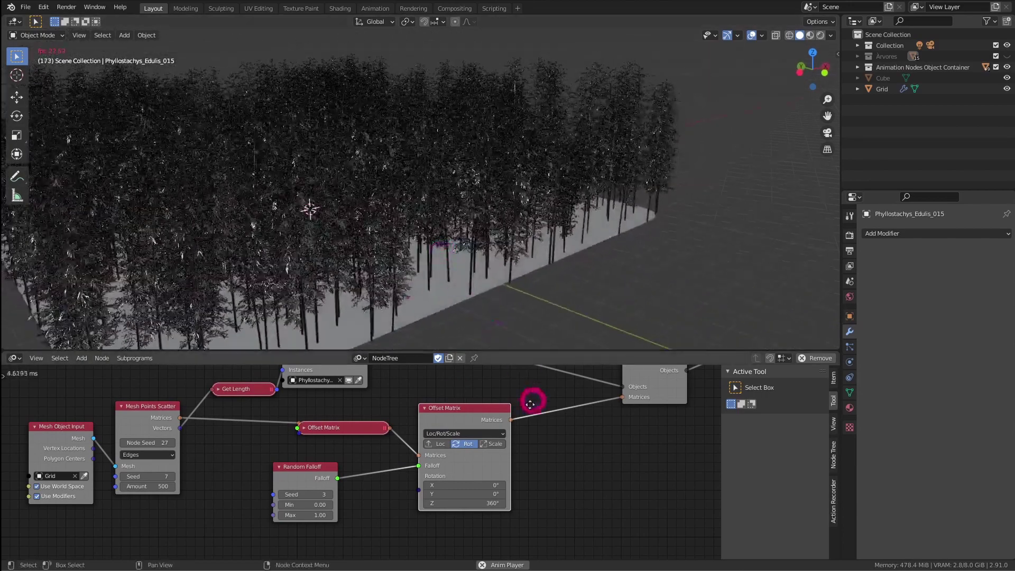
- Enable Scale on the rotation Offset Matrix node, set its X, Y and Z scale to 0.64, and nudge Random Falloff closer
middle_drag(530, 403, 505, 386)
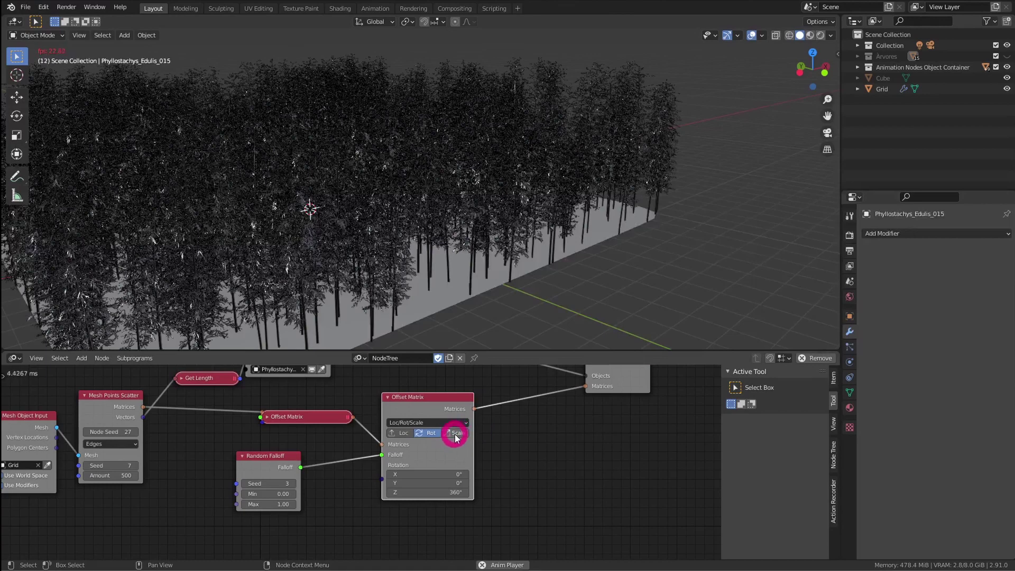
click(456, 434)
middle_drag(496, 440, 512, 398)
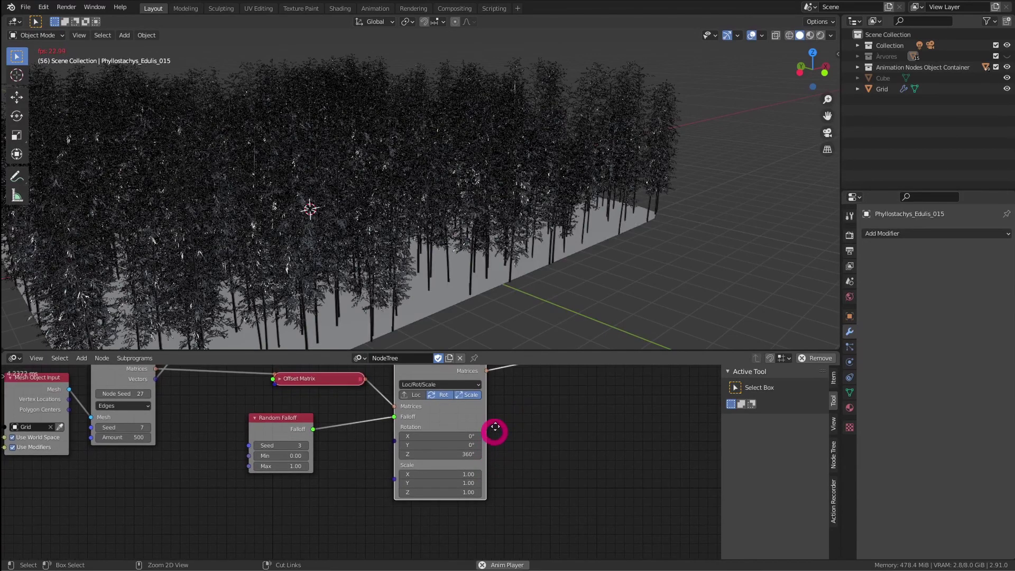
scroll(472, 454, up, 1)
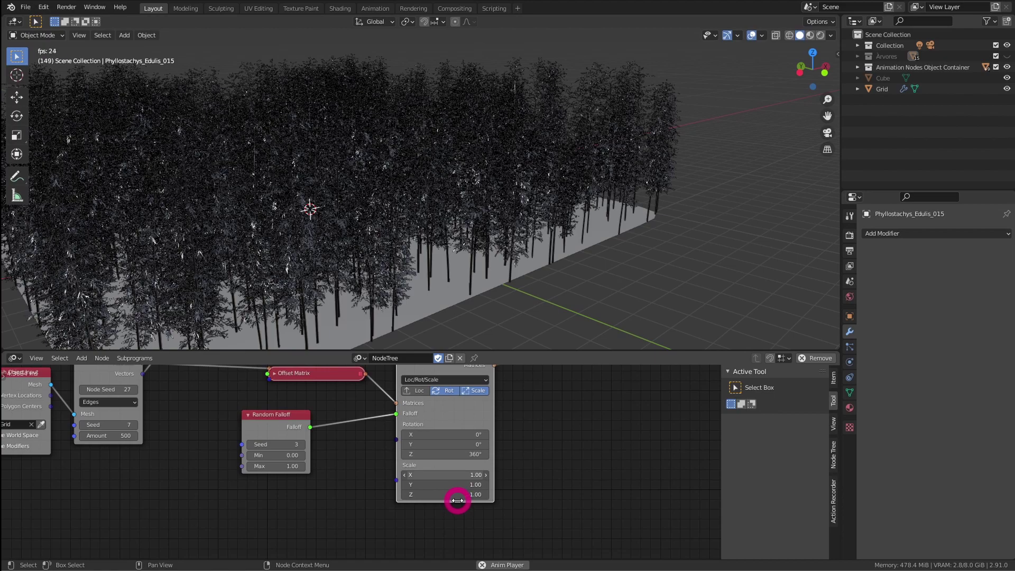
drag(457, 501, 449, 498)
mouse_move(278, 414)
mouse_down()
mouse_move(275, 425)
mouse_move(287, 419)
mouse_up()
- Examine the size variation of the trees across the grid and the complete node tree
middle_drag(447, 256, 522, 242)
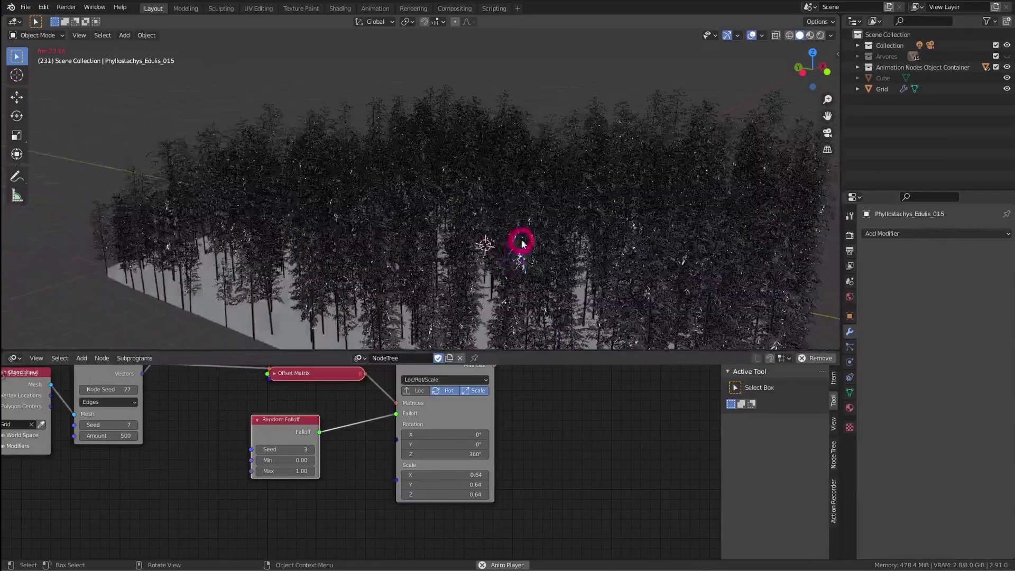
scroll(526, 442, down, 5)
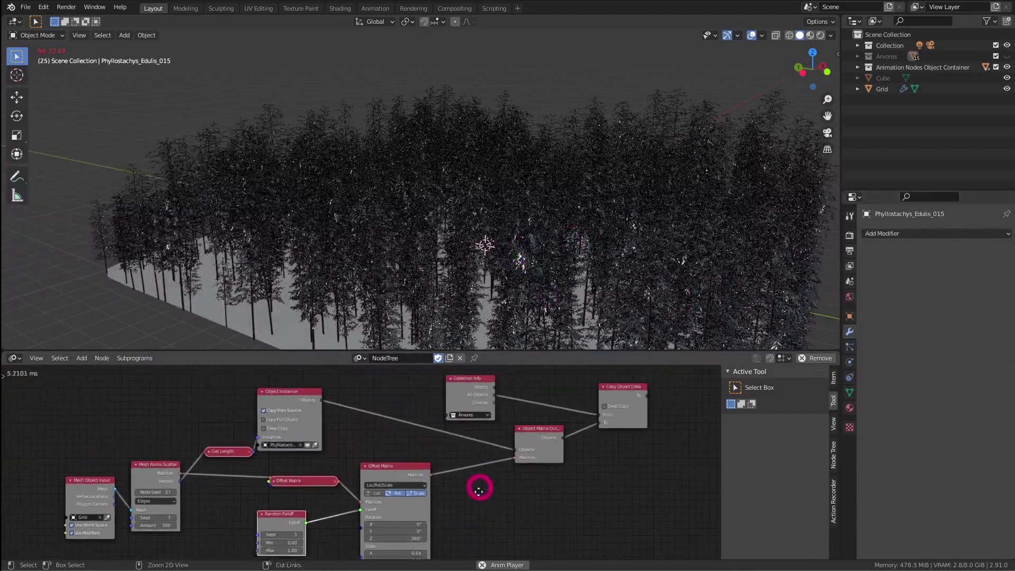
middle_drag(489, 417, 514, 390)
shift+middle_drag(613, 249, 524, 213)
scroll(513, 233, down, 1)
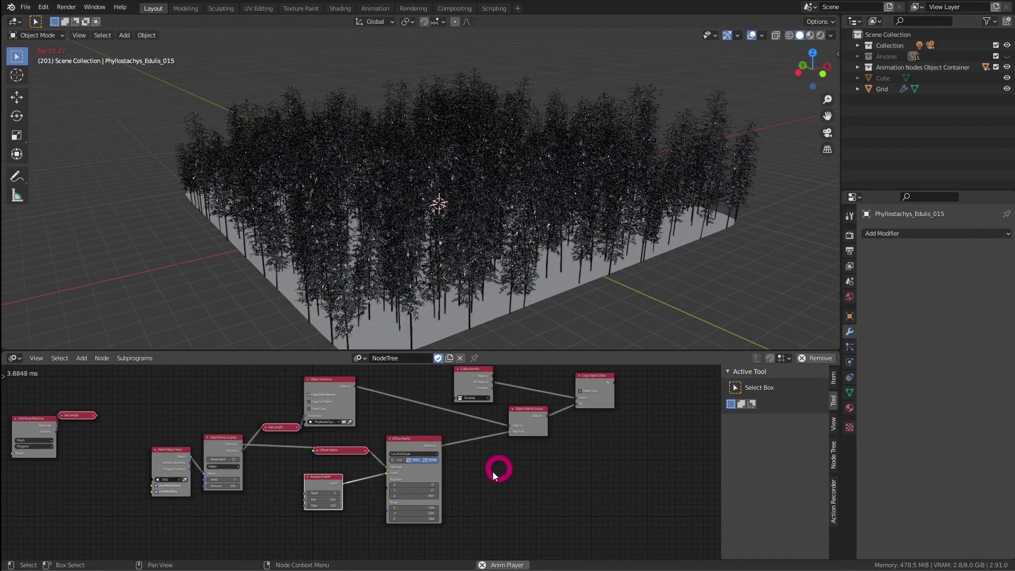
ctrl+middle_drag(473, 470, 456, 396)
middle_drag(487, 288, 461, 245)
- Move the Random Falloff node slightly up towards the expanded Offset Matrix node
ctrl+middle_drag(375, 456, 358, 365)
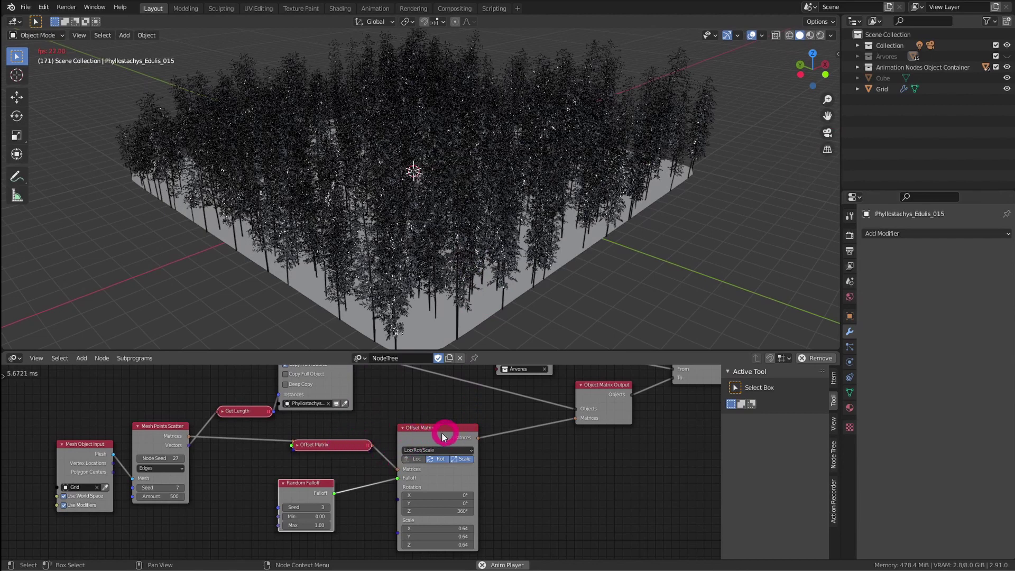
mouse_move(305, 494)
mouse_down()
mouse_move(333, 486)
mouse_move(318, 482)
mouse_up()
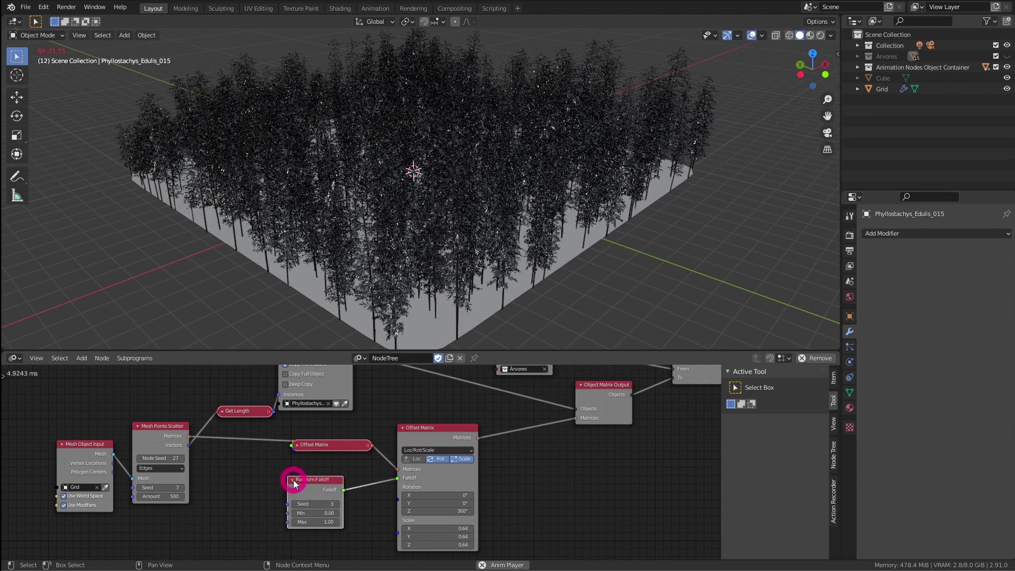